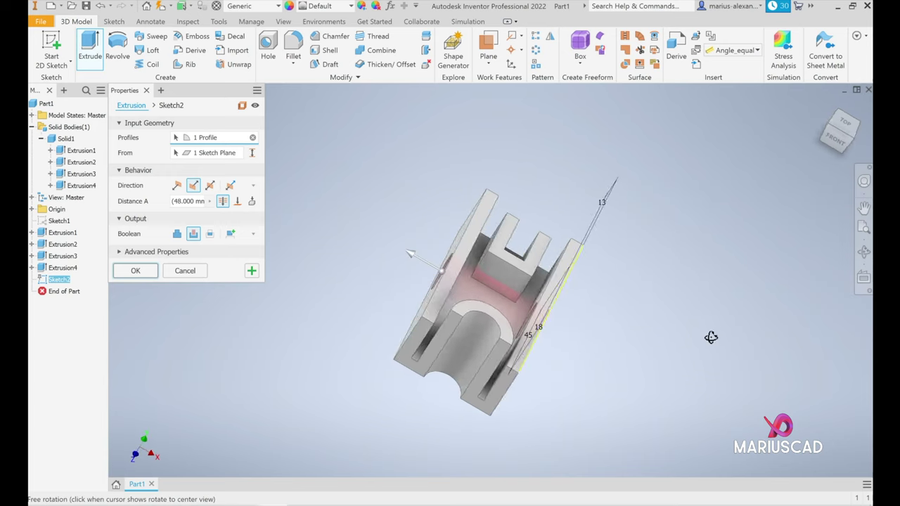
drag(710, 337, 729, 347)
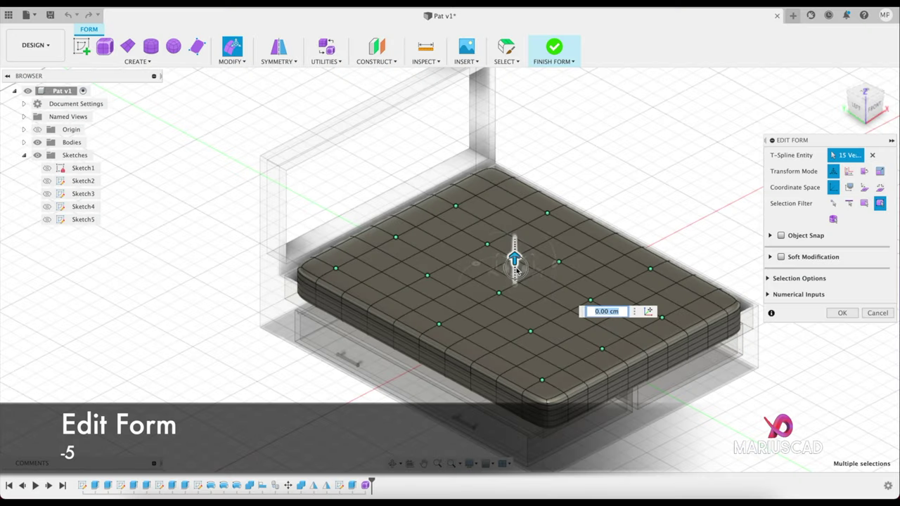
text(-5)
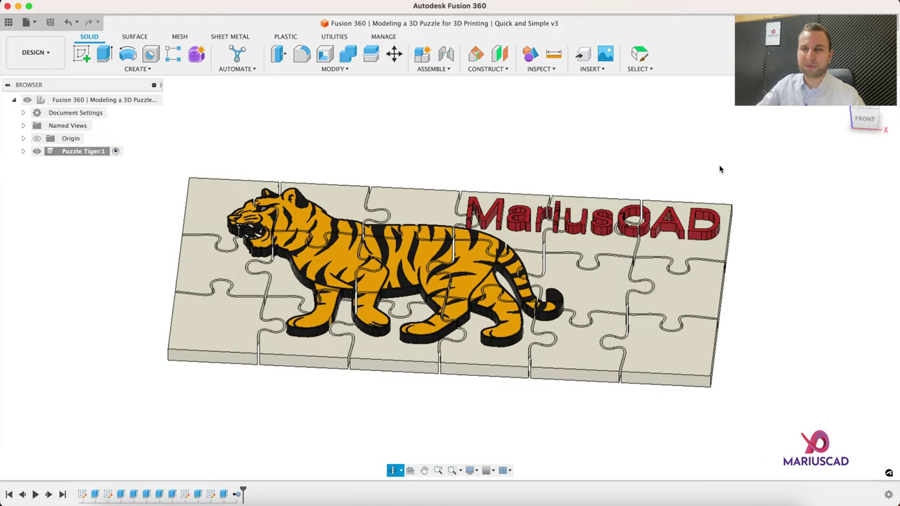
shift+middle_drag(655, 148, 623, 134)
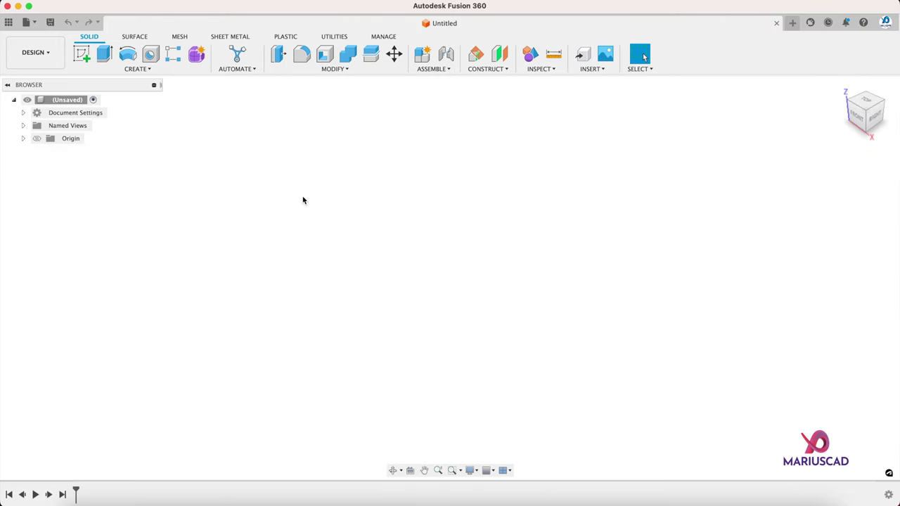
Check the document units and create a standard internal component named Puzzle Tiger in the untitled design.
click(23, 112)
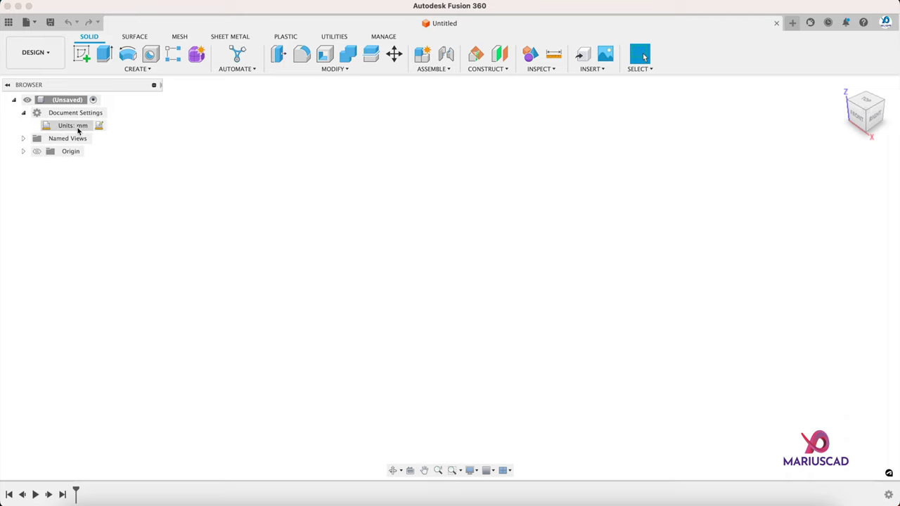
click(24, 113)
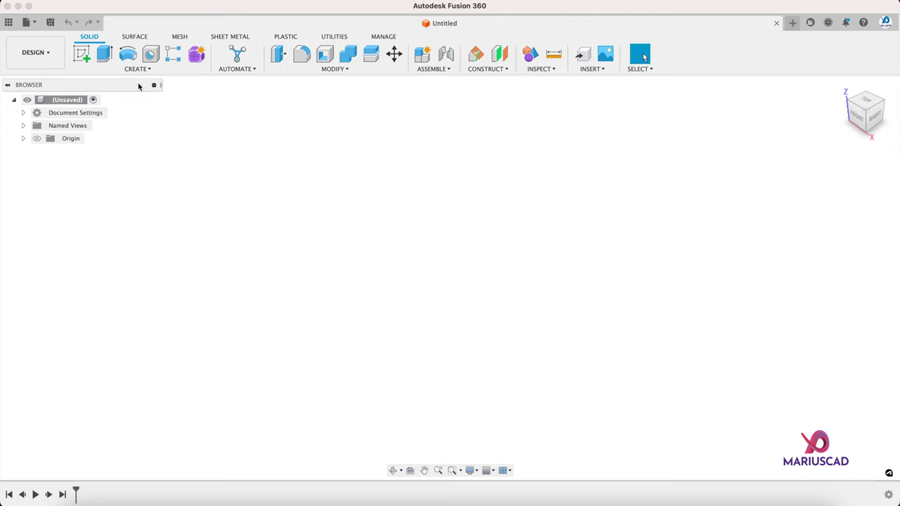
click(136, 69)
click(102, 81)
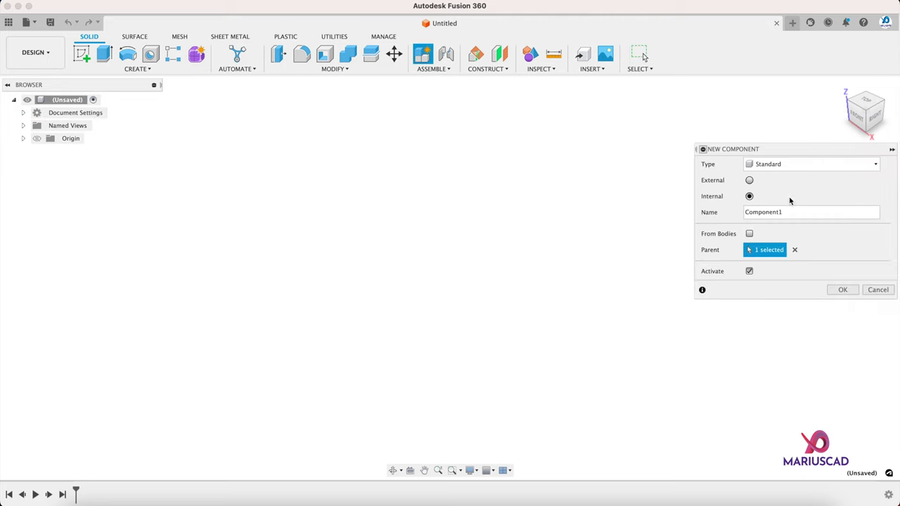
click(728, 210)
text(Puzzle Tiger)
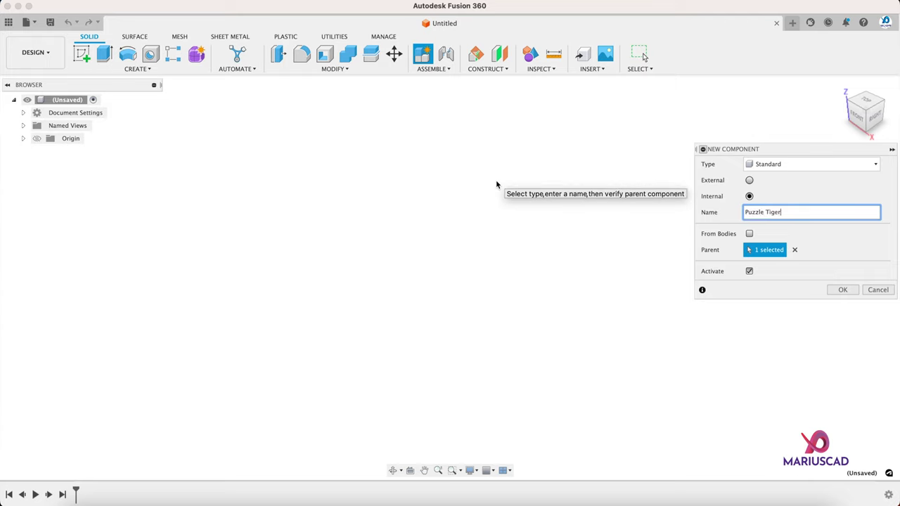
key(Return)
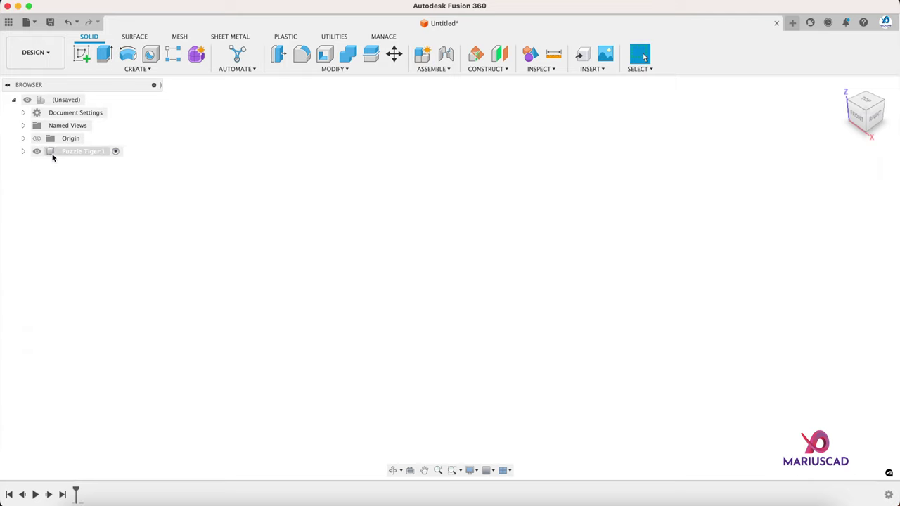
click(24, 152)
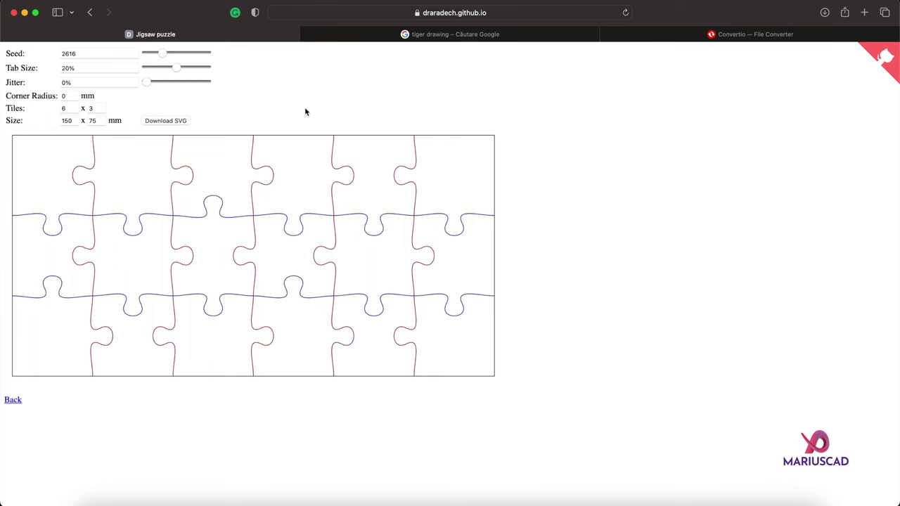
Switch to the browser and look at the tiger drawing image results and the Convertio file converter page.
click(407, 33)
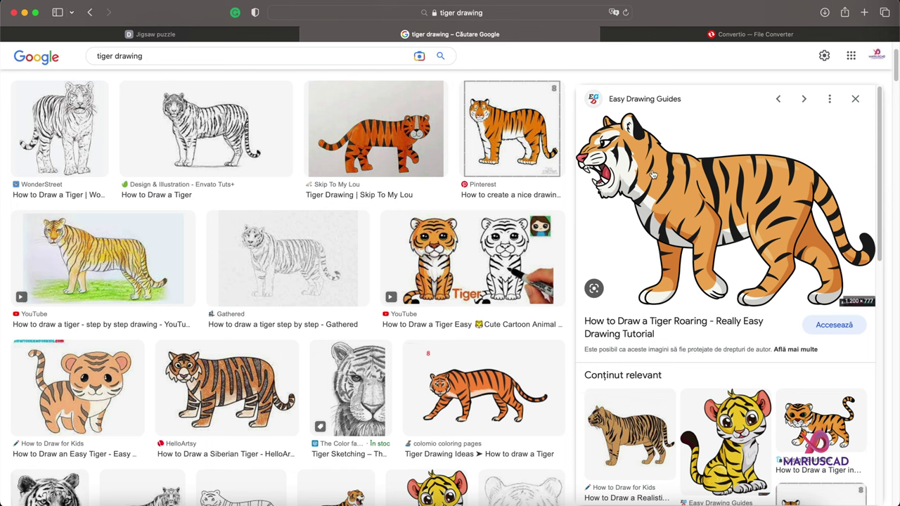
click(699, 34)
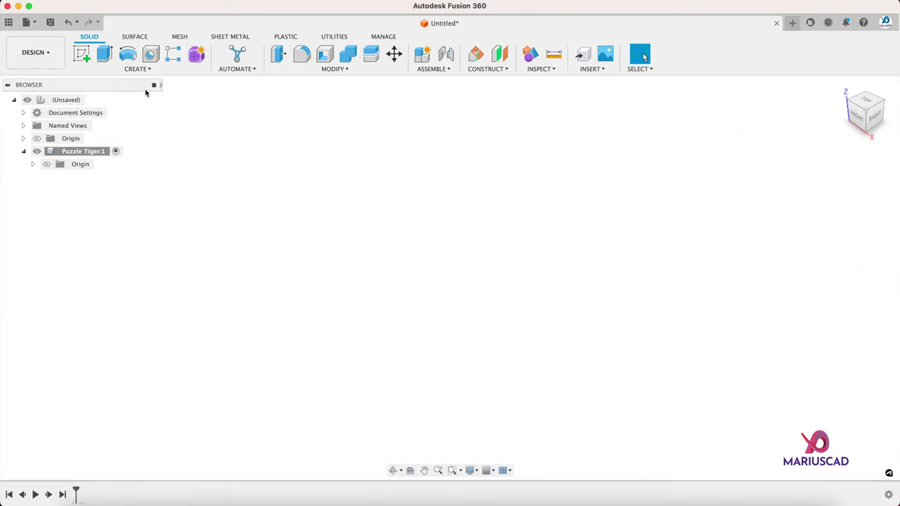
Create a standard internal component named Puzzle inside the Puzzle Tiger component.
click(129, 70)
click(124, 82)
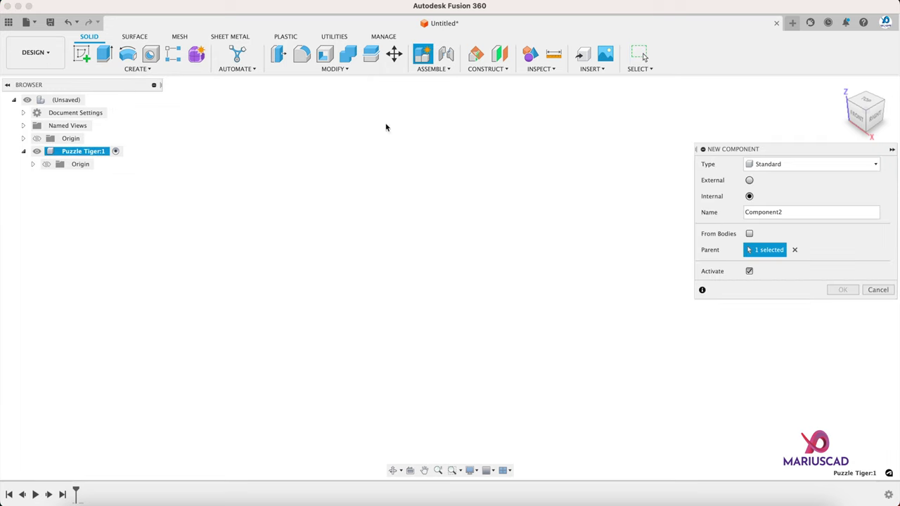
drag(829, 212, 719, 213)
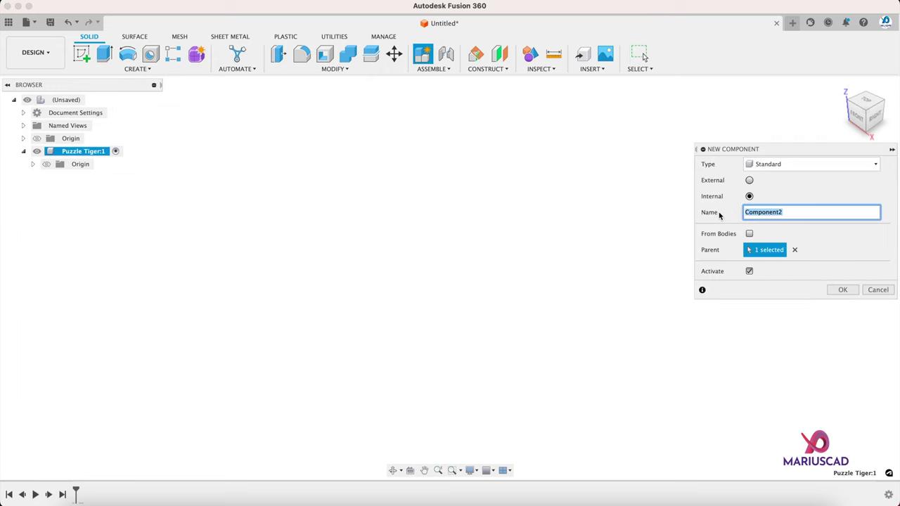
text(Puzzle)
key(Return)
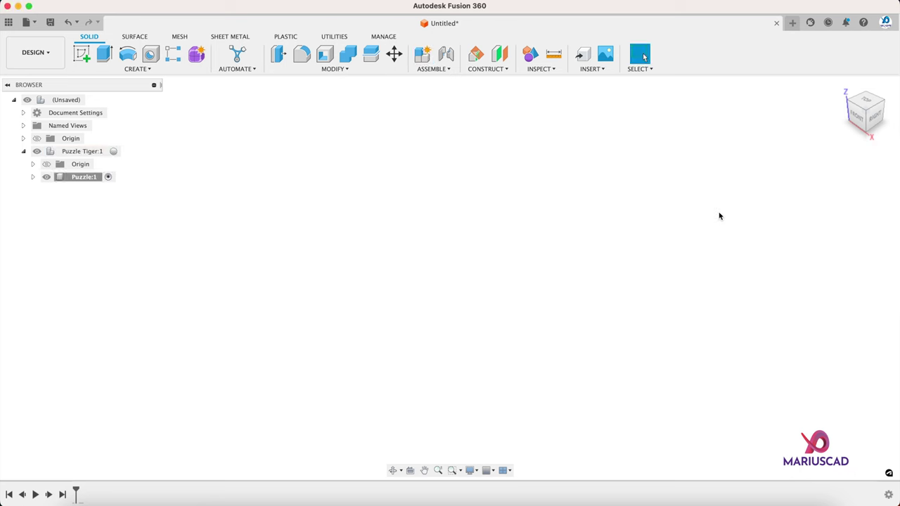
Start a sketch on the horizontal ground plane and draw a center rectangle from the origin, 75 mm high and 150 mm wide.
click(81, 54)
click(510, 276)
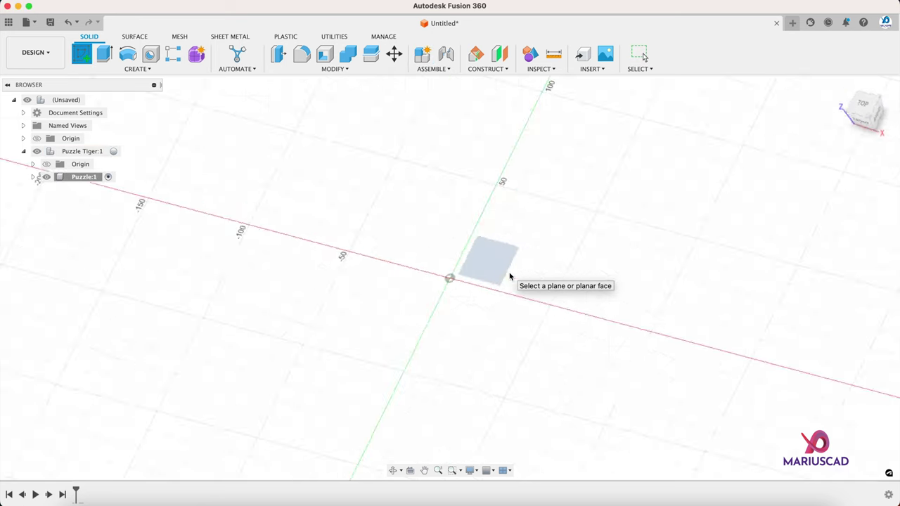
key(r)
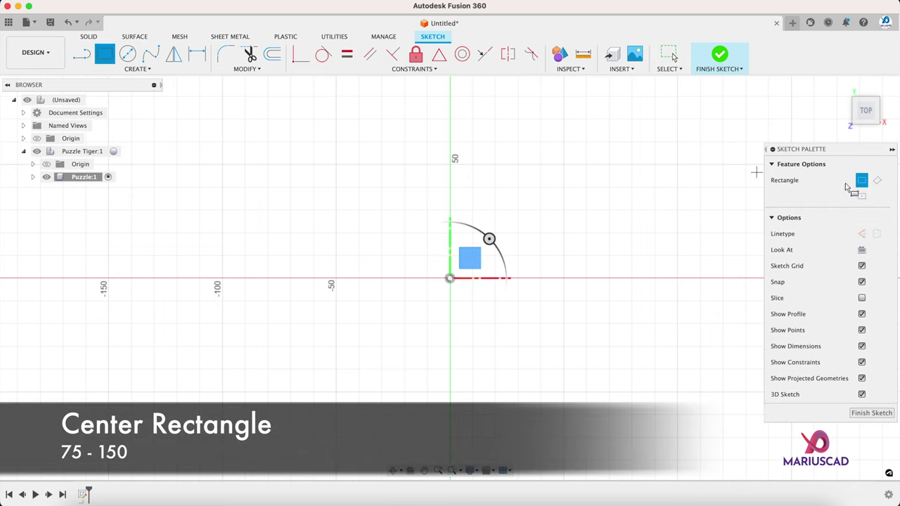
click(862, 196)
click(451, 280)
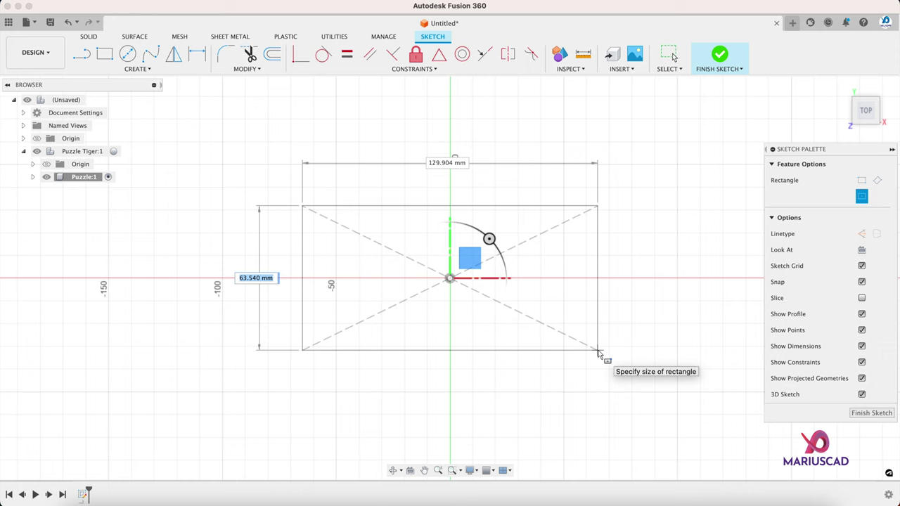
text(75)
key(Tab)
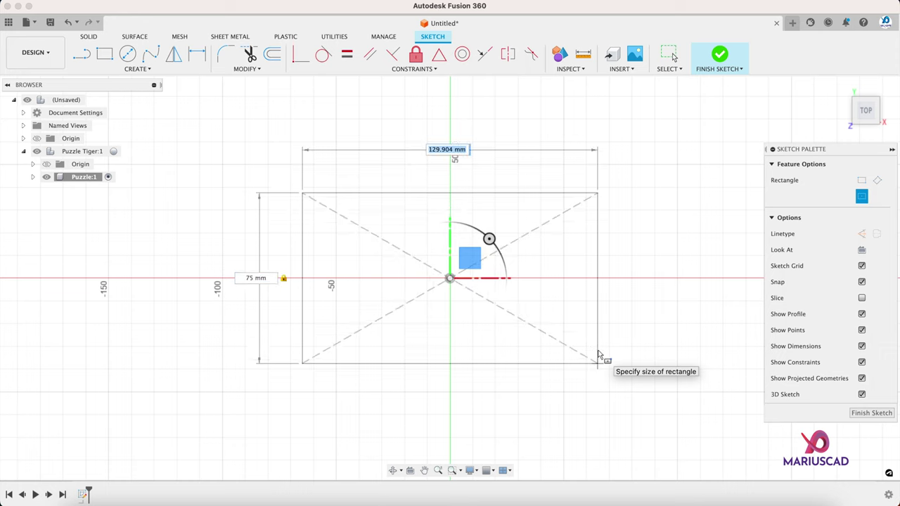
text(150)
key(Return)
key(Escape)
Delete the diagonal construction lines inside the 150 by 75 mm rectangle.
scroll(380, 133, down, 4)
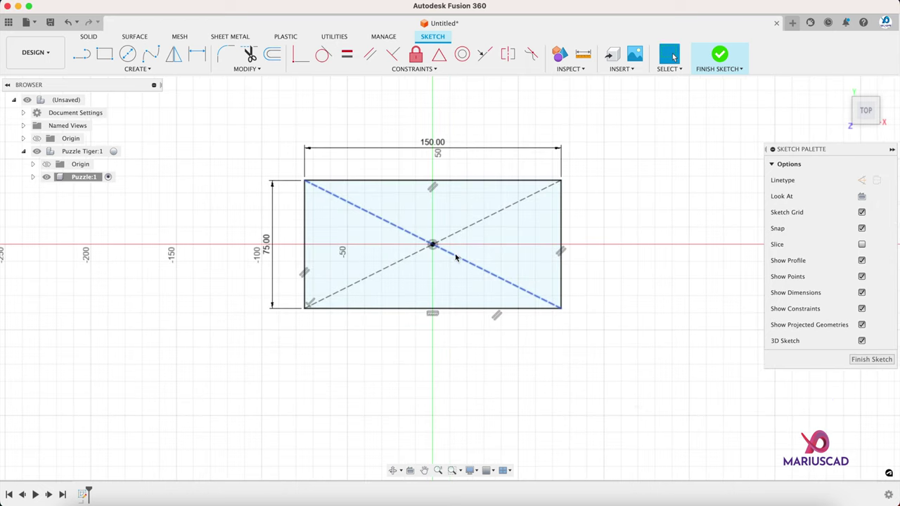
click(457, 234)
key(Delete)
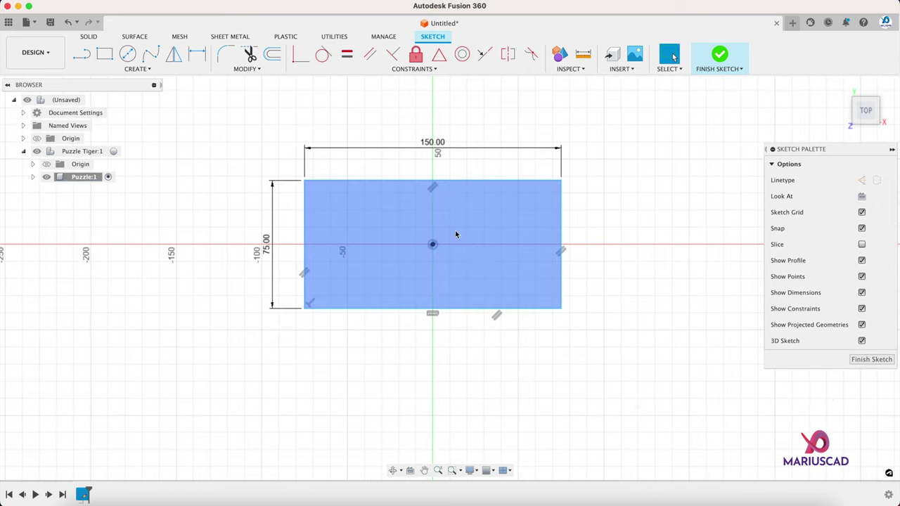
Insert the jigsaw-3.svg file from the Downloads folder into the sketch.
middle_drag(583, 208, 518, 197)
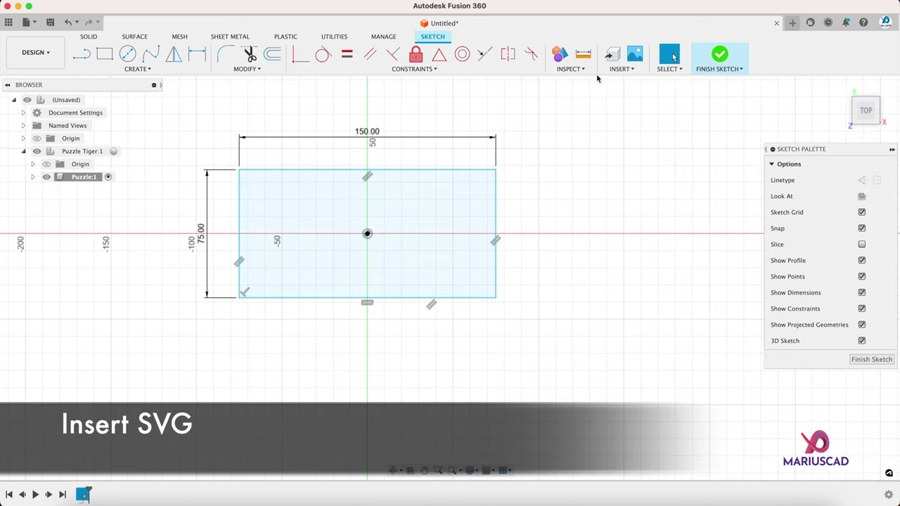
click(619, 70)
click(633, 116)
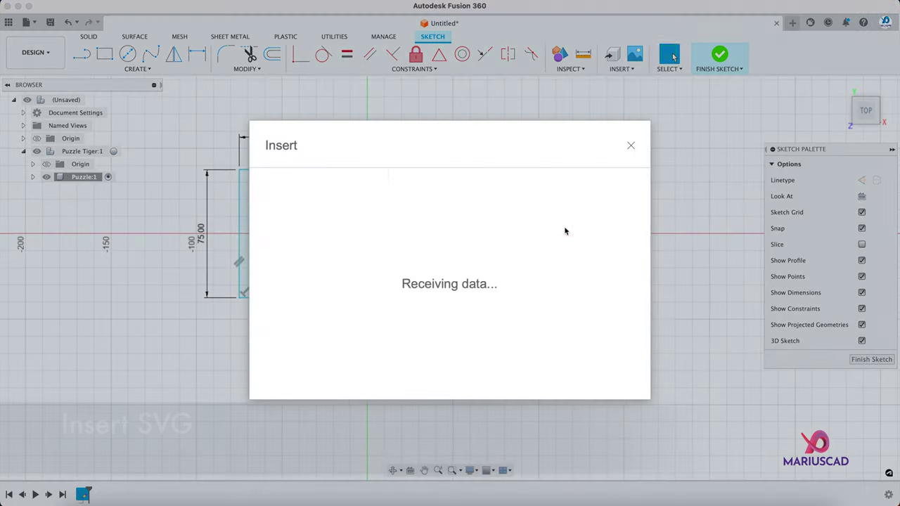
click(334, 367)
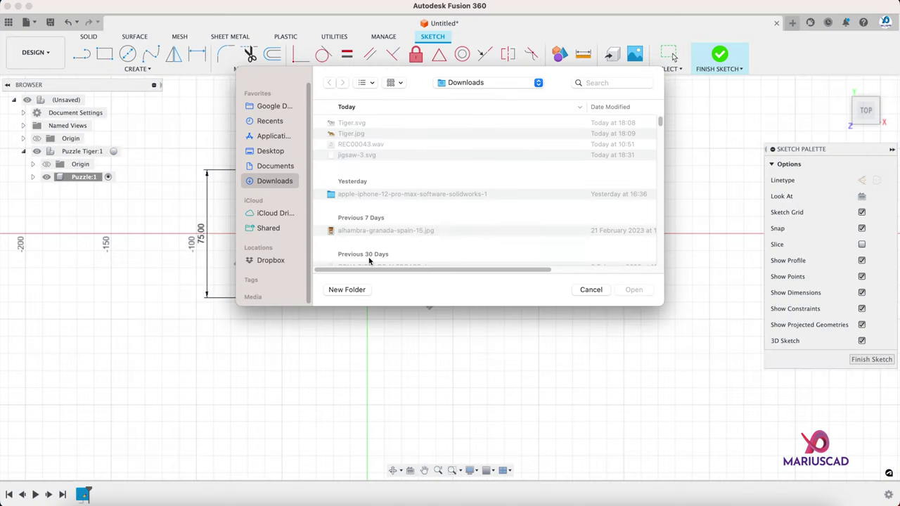
click(358, 153)
click(628, 292)
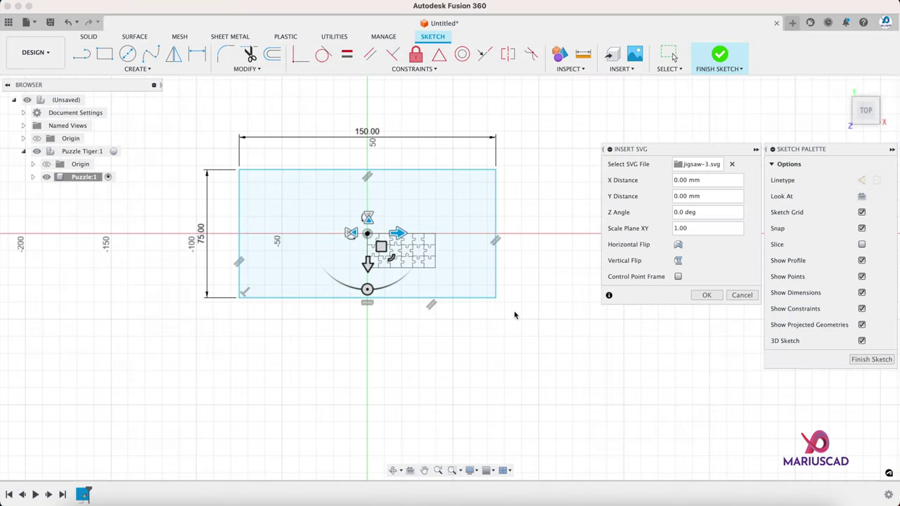
Place the imported jigsaw clear of the rectangle, at an X distance of about 317 mm and a Y distance of about 38 mm.
middle_drag(517, 328, 268, 319)
drag(175, 239, 419, 323)
scroll(425, 325, up, 3)
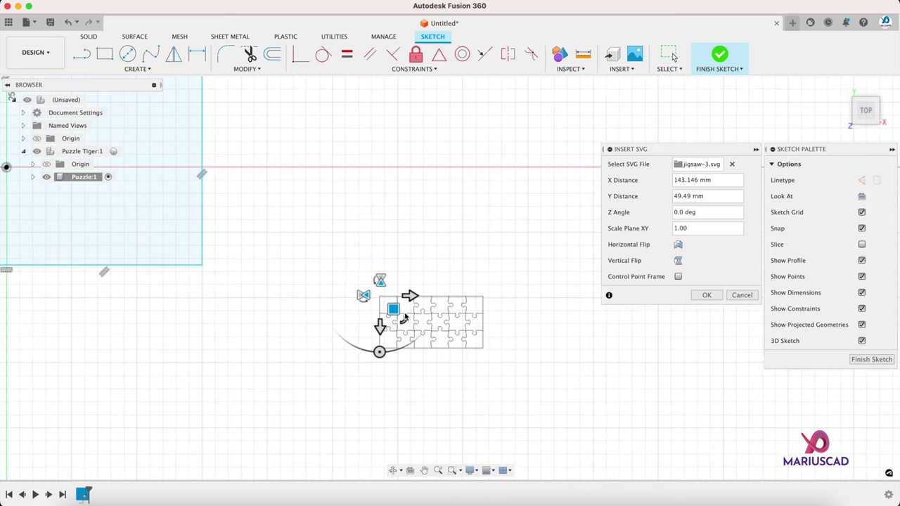
scroll(404, 318, down, 3)
drag(411, 315, 584, 307)
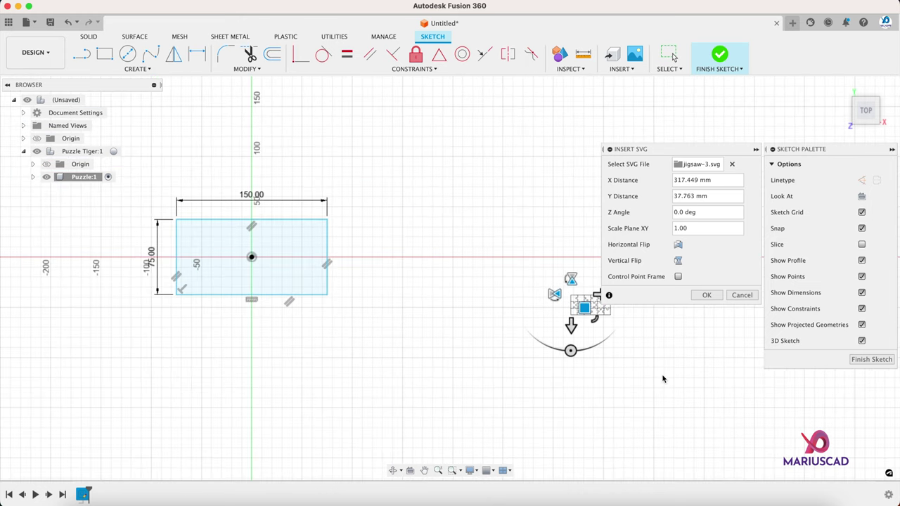
key(Return)
middle_drag(662, 379, 504, 389)
scroll(442, 289, up, 5)
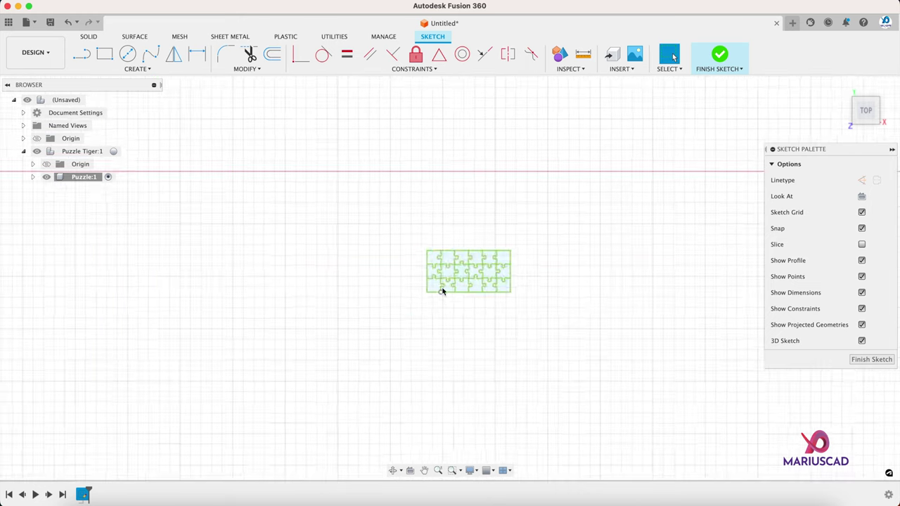
scroll(499, 262, up, 4)
click(482, 253)
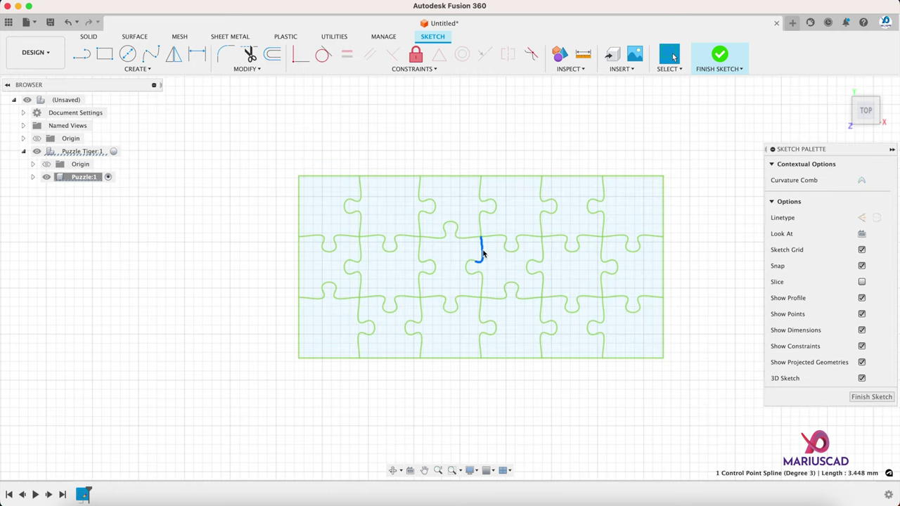
key(Escape)
key(m)
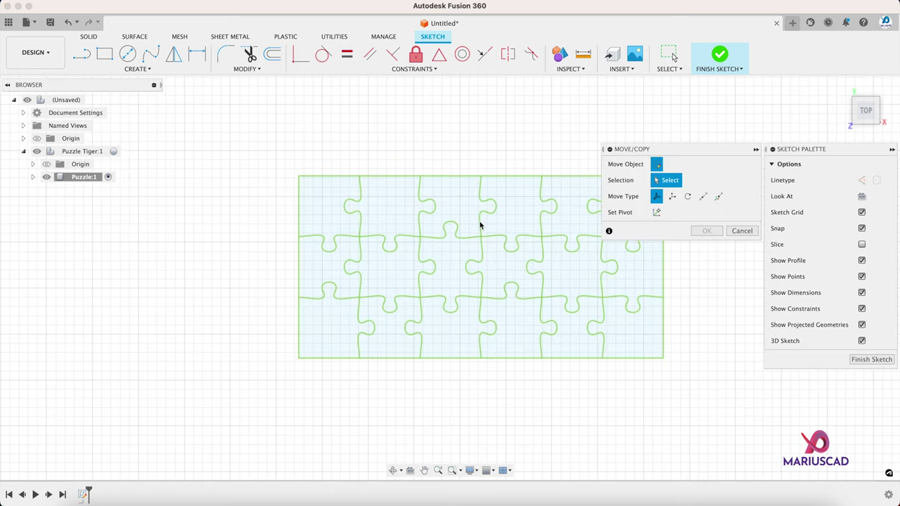
key(Escape)
Copy and paste all curves of the imported jigsaw, and move the copy diagonally down and away from the original.
scroll(467, 260, down, 3)
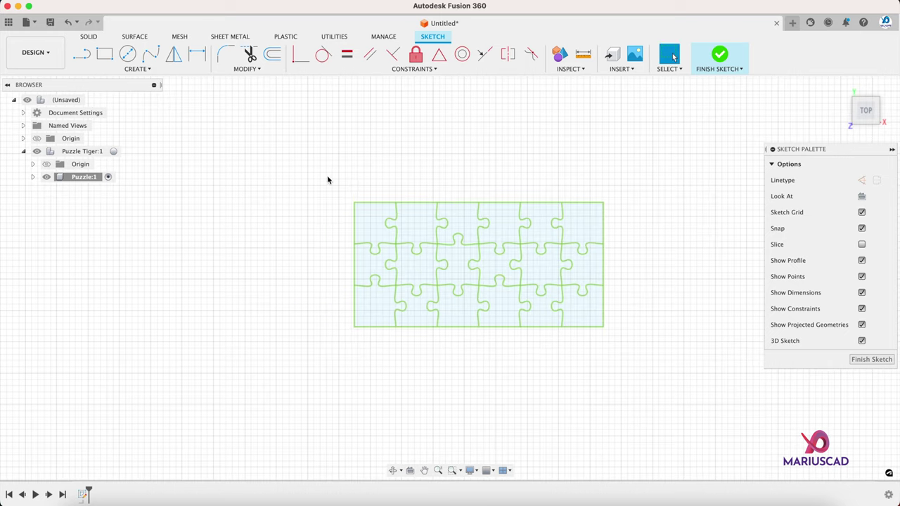
mouse_move(326, 179)
mouse_down()
mouse_move(668, 357)
mouse_move(651, 345)
mouse_up()
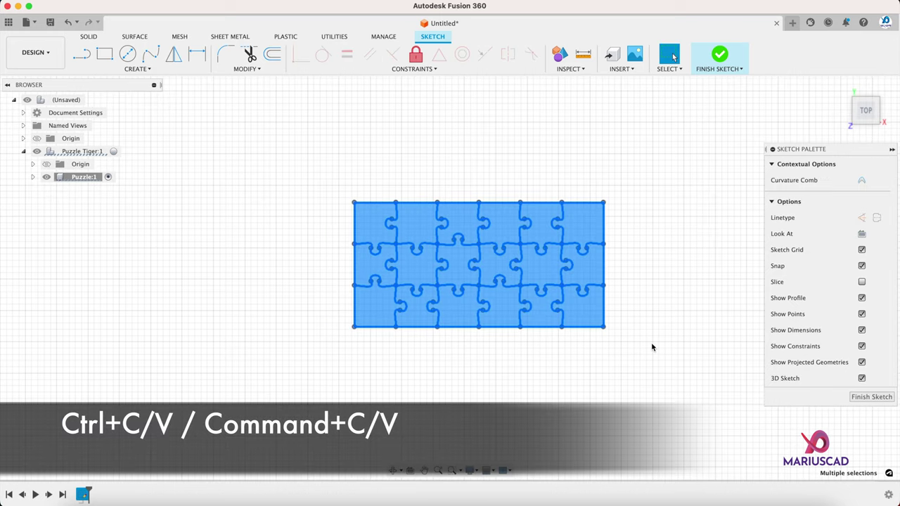
key(super+v)
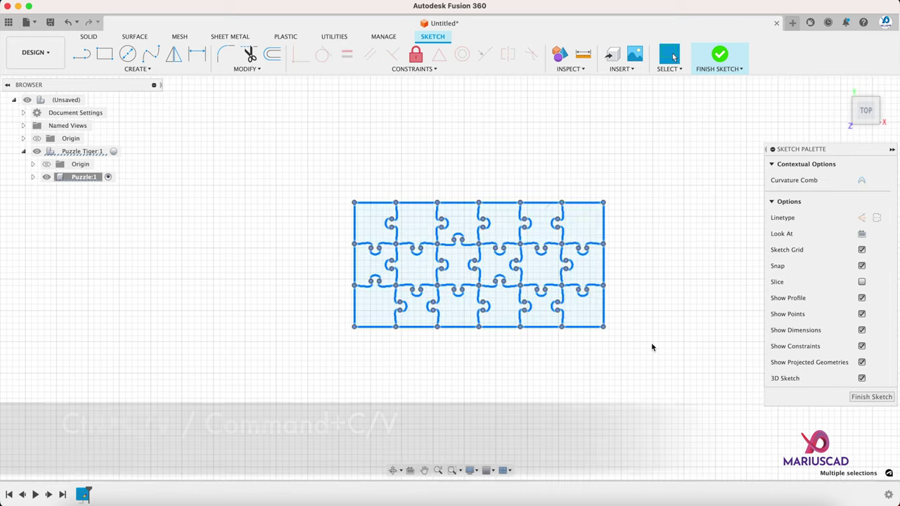
scroll(542, 325, down, 2)
middle_drag(541, 325, 456, 306)
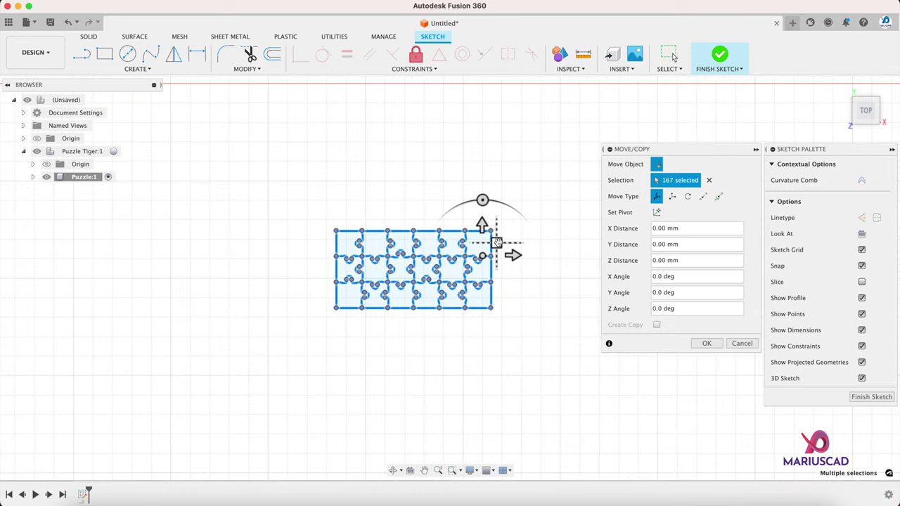
scroll(419, 292, down, 3)
drag(470, 256, 635, 355)
key(Return)
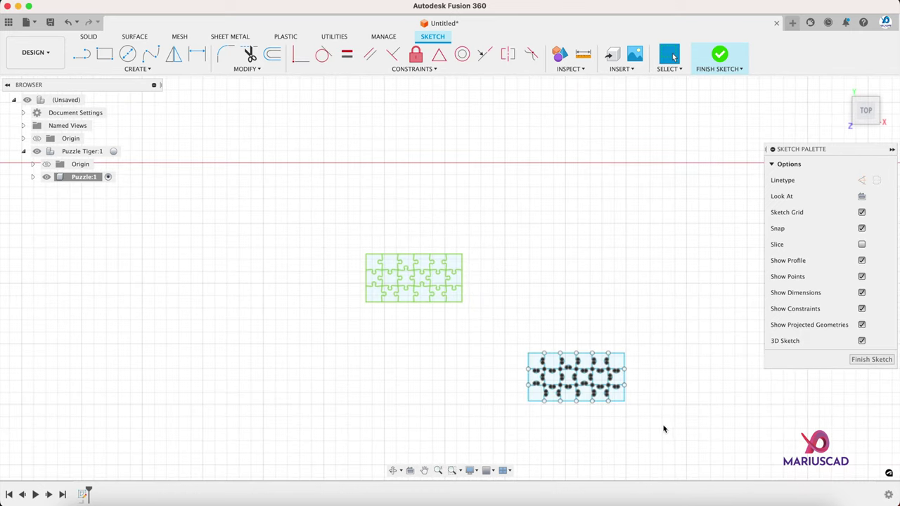
scroll(663, 428, up, 3)
scroll(562, 340, up, 2)
scroll(524, 327, down, 1)
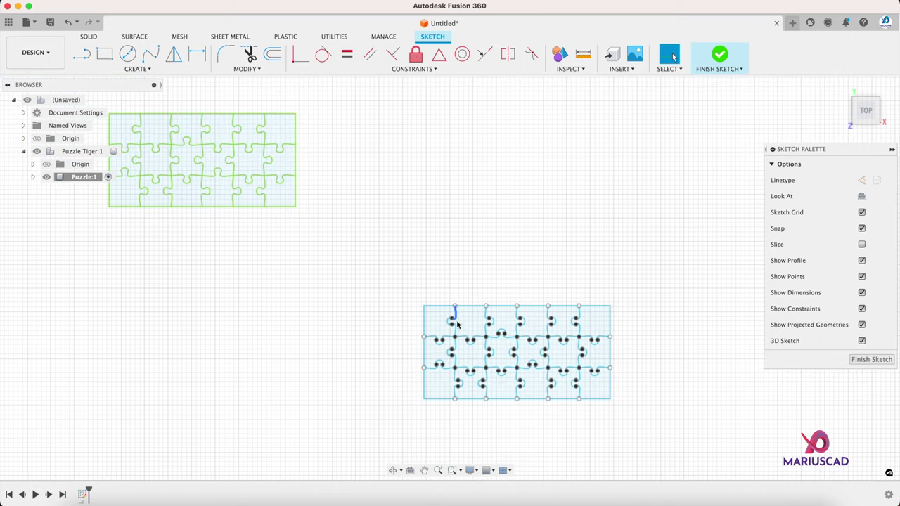
Delete the original imported jigsaw curves, keeping the pasted copy.
middle_drag(348, 283, 441, 324)
drag(424, 322, 203, 185)
key(Delete)
Compare the size of the pasted jigsaw copy with the 150 by 75 mm rectangle.
scroll(211, 211, down, 3)
scroll(214, 222, down, 4)
middle_drag(166, 238, 485, 261)
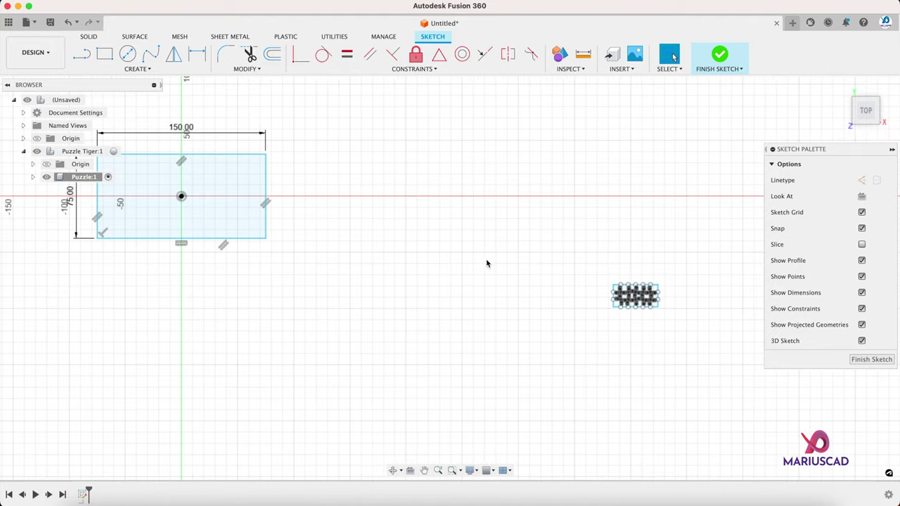
middle_drag(202, 201, 242, 223)
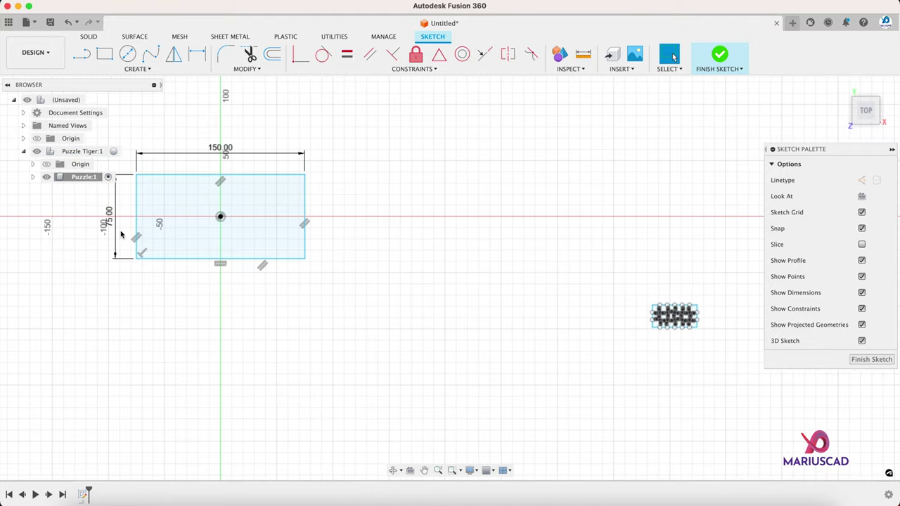
middle_drag(605, 249, 227, 224)
scroll(222, 272, up, 5)
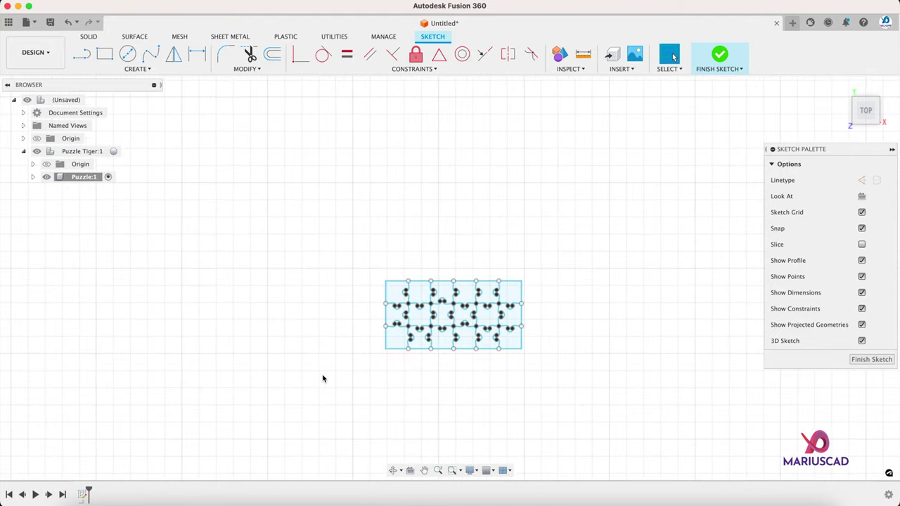
scroll(320, 377, down, 4)
mouse_move(260, 357)
middle_down()
mouse_move(397, 313)
mouse_move(283, 311)
middle_up()
scroll(283, 311, down, 1)
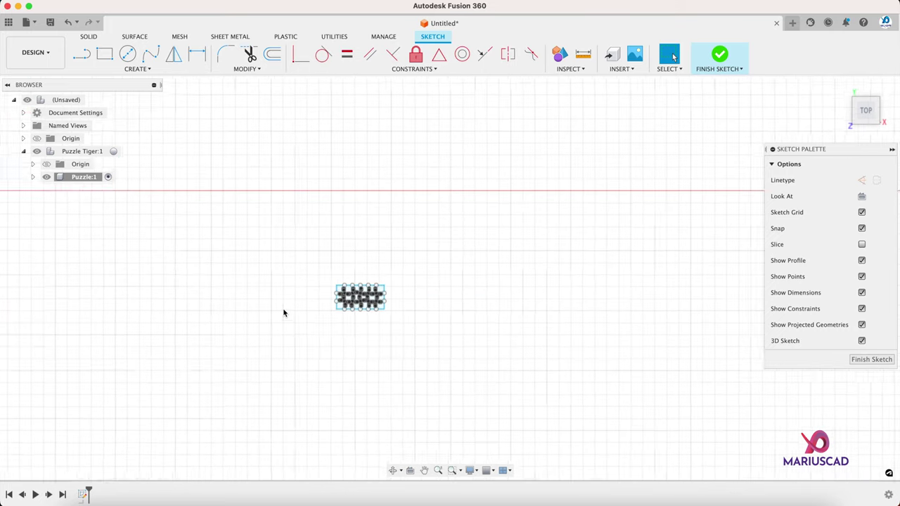
Dimension the overall width of the jigsaw copy between its two vertical outer edges, placing the dimension below it.
scroll(325, 308, up, 3)
key(d)
click(346, 305)
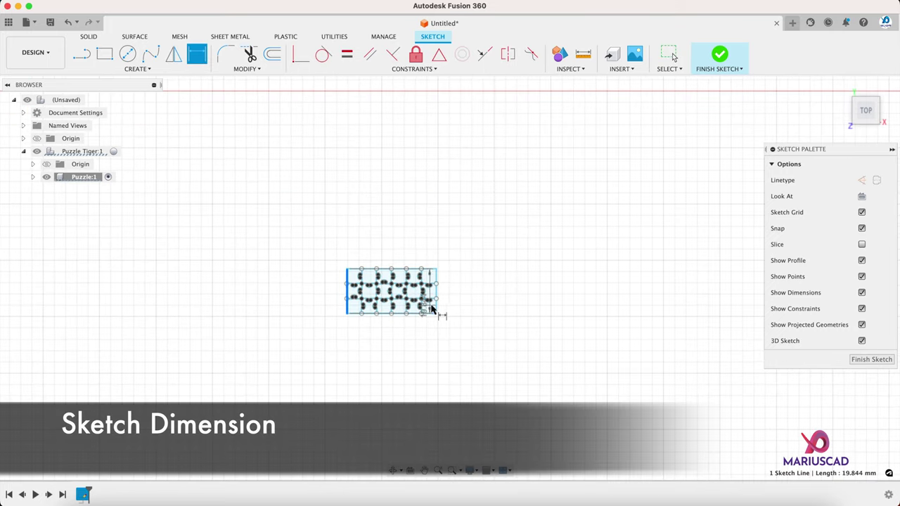
click(437, 309)
click(397, 355)
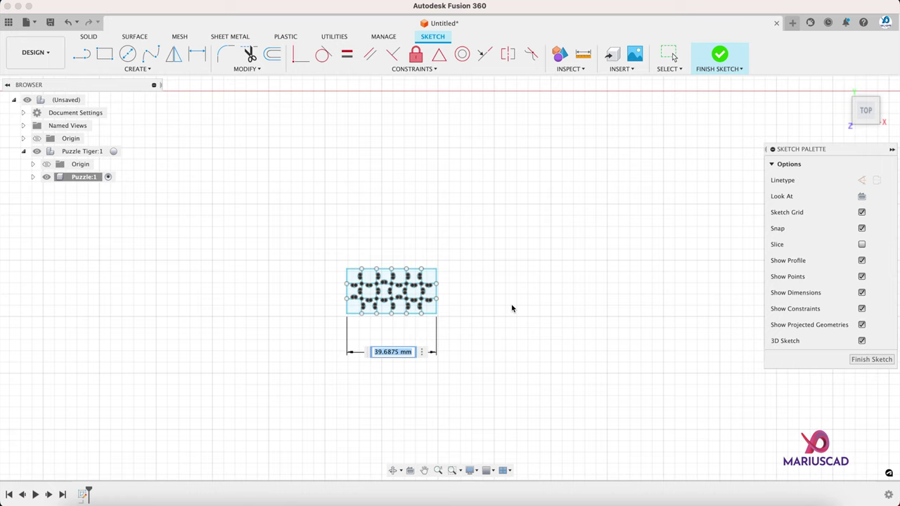
key(Return)
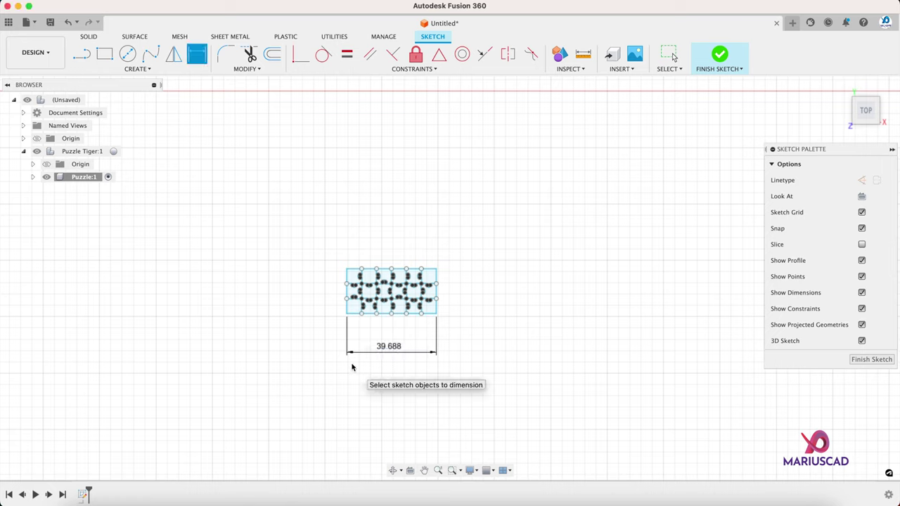
key(Escape)
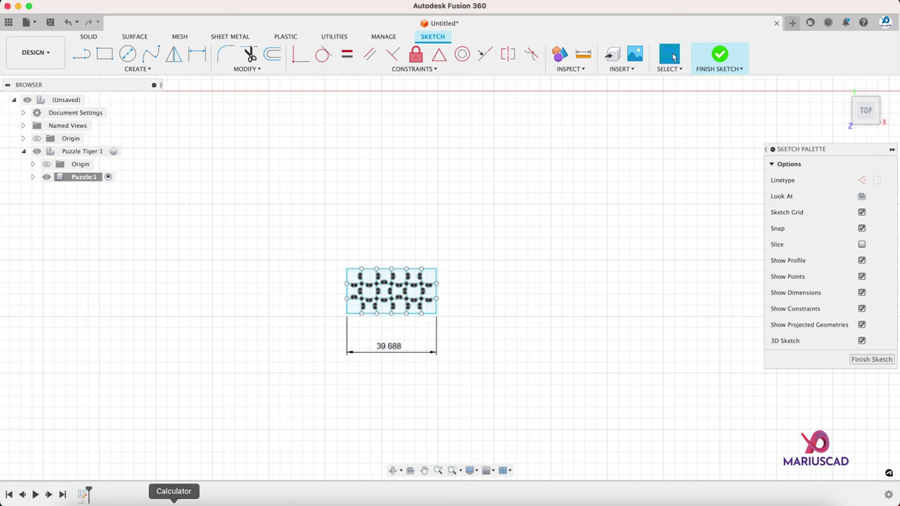
Switch to Calculator, divide 150 by 39,688 to get the scale factor, and close it again.
click(174, 502)
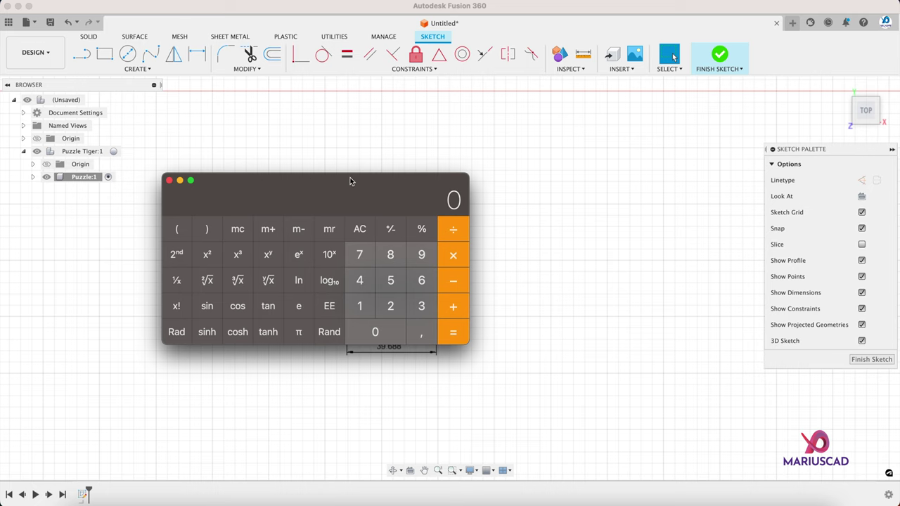
drag(351, 181, 609, 114)
text(150)
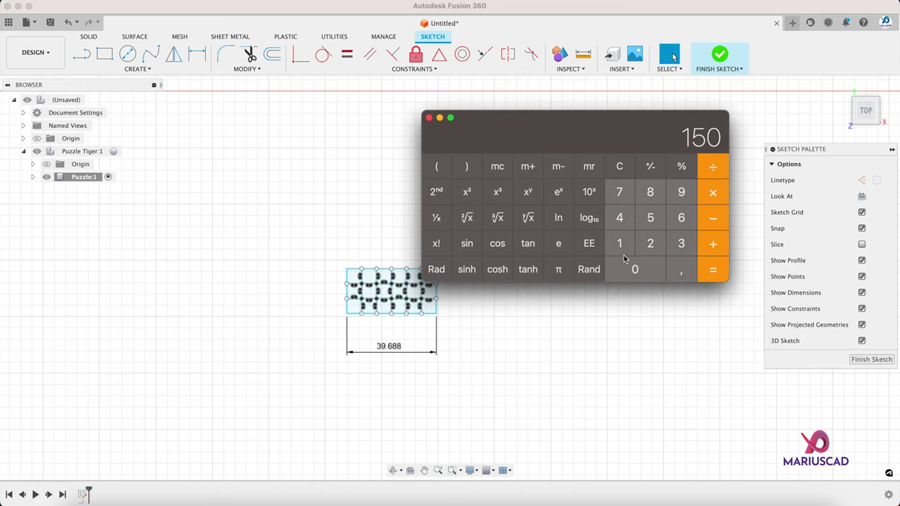
key(slash)
text(39,688)
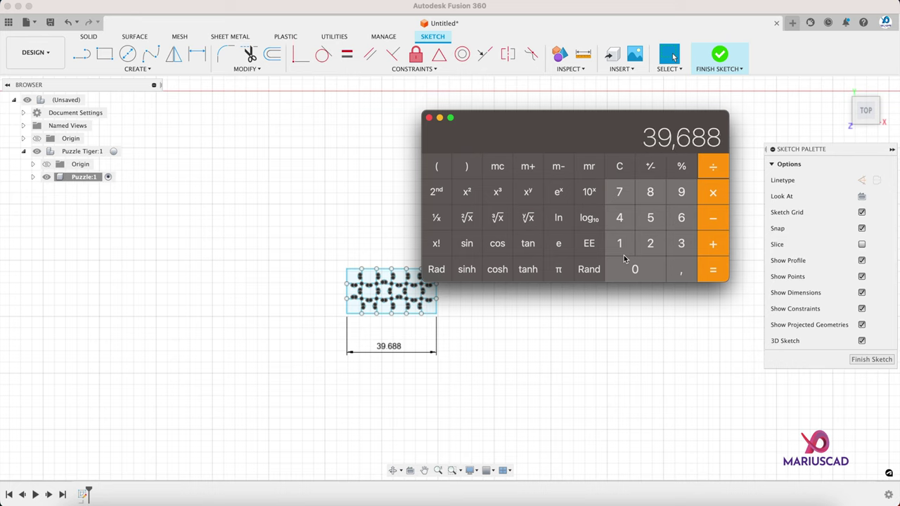
key(Return)
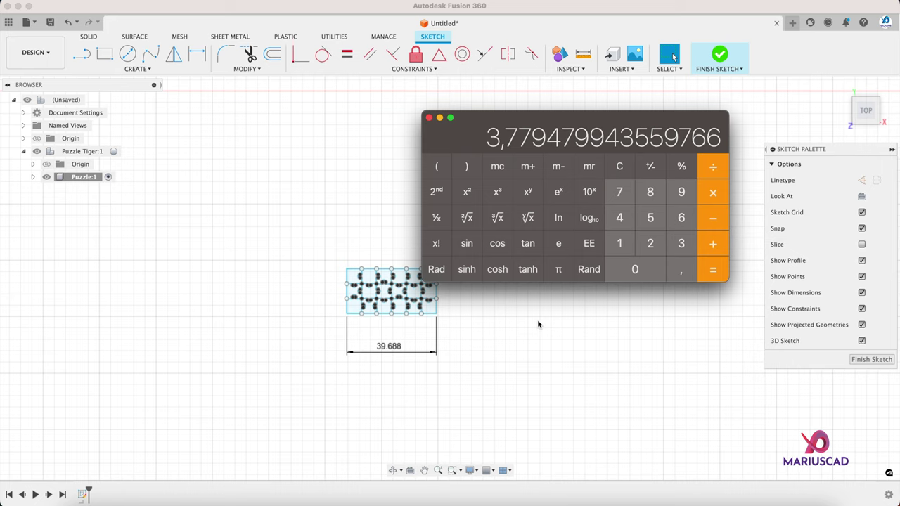
click(429, 118)
Scale all curves of the jigsaw copy by a factor of 3.77947994 about a point within the pattern using Sketch Scale.
drag(319, 251, 473, 346)
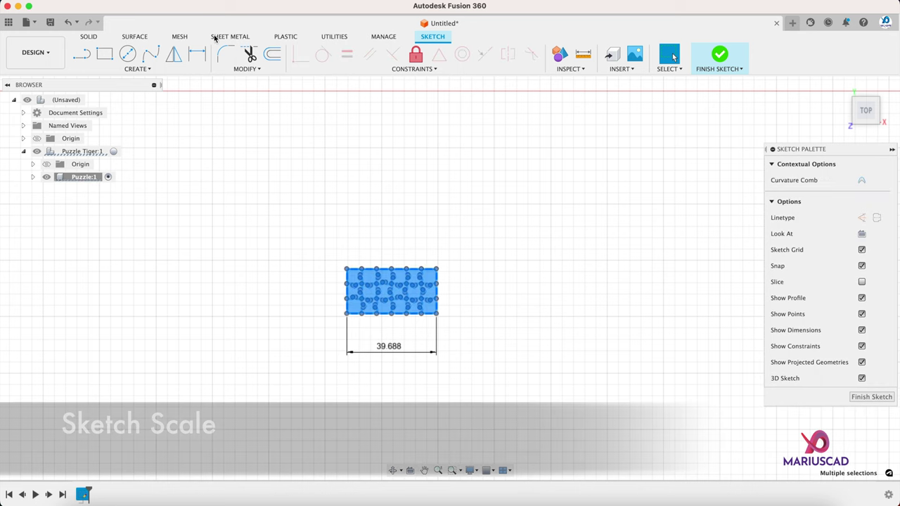
click(246, 68)
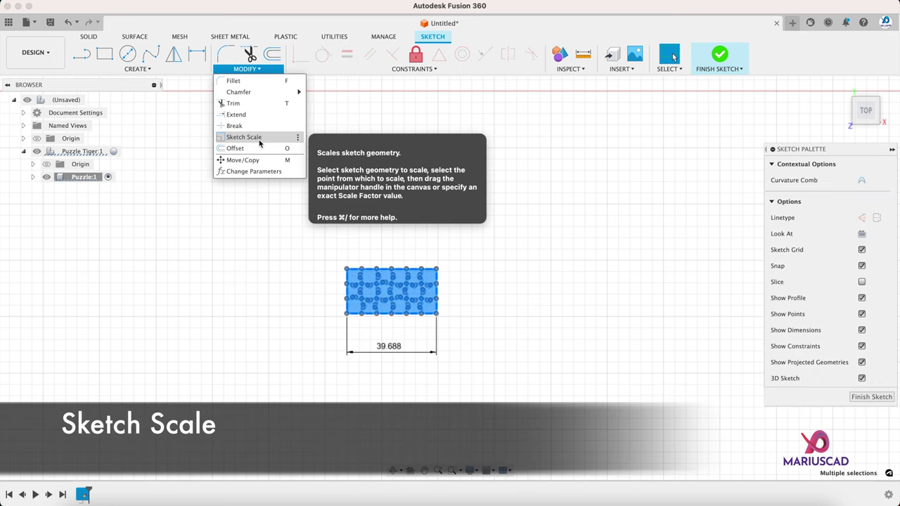
click(259, 137)
click(345, 313)
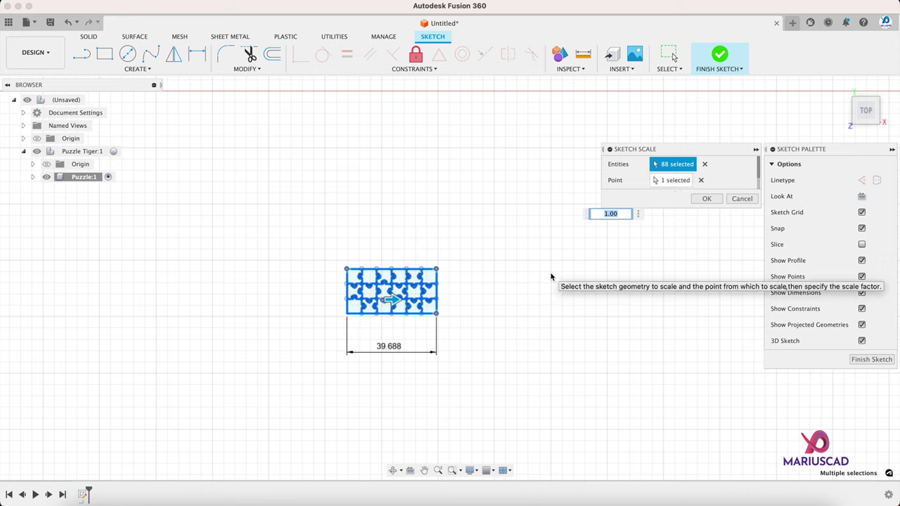
text(3.7)
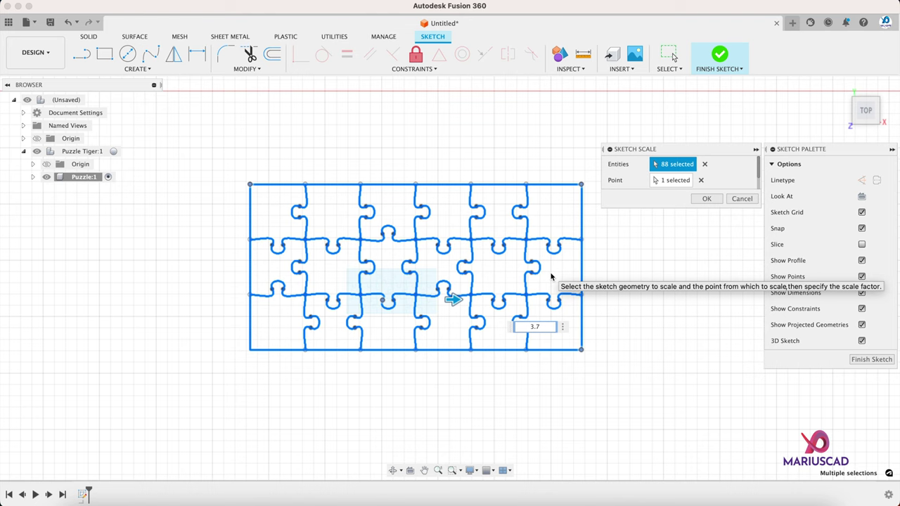
text(7947994)
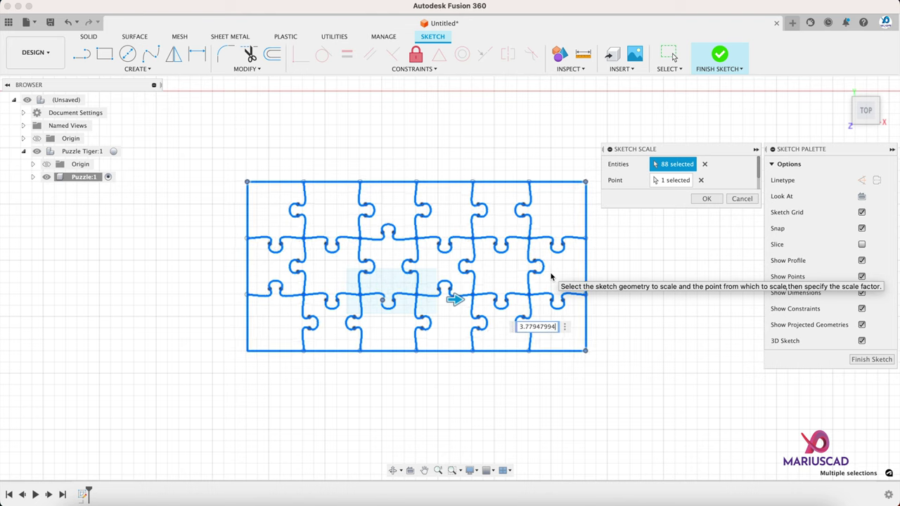
key(Return)
Move the whole scaled jigsaw point to point, from its lower-left corner onto the lower-left corner of the 150 by 75 mm rectangle.
scroll(551, 276, down, 3)
key(m)
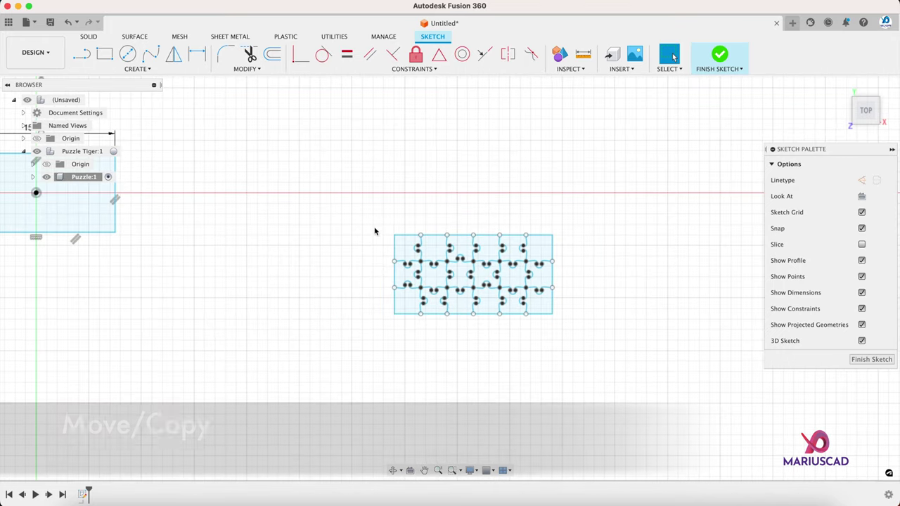
drag(562, 332, 594, 346)
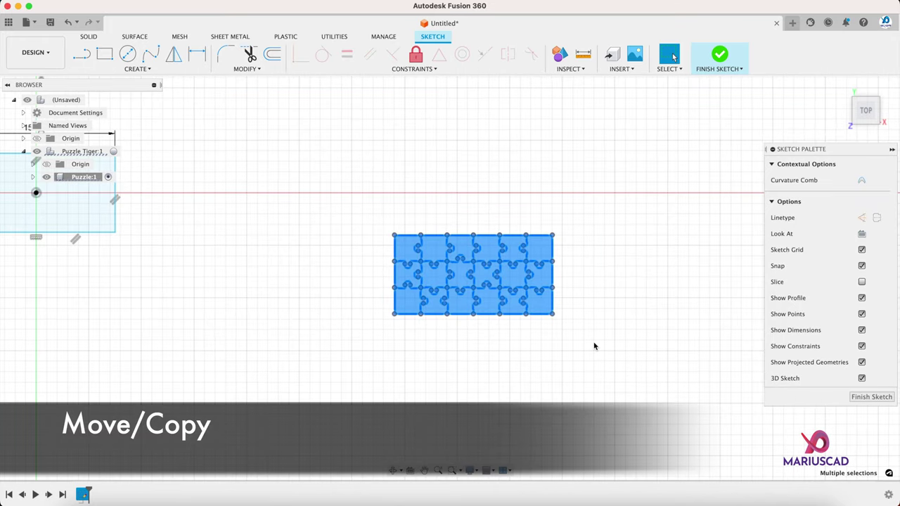
key(m)
click(703, 197)
scroll(492, 283, down, 1)
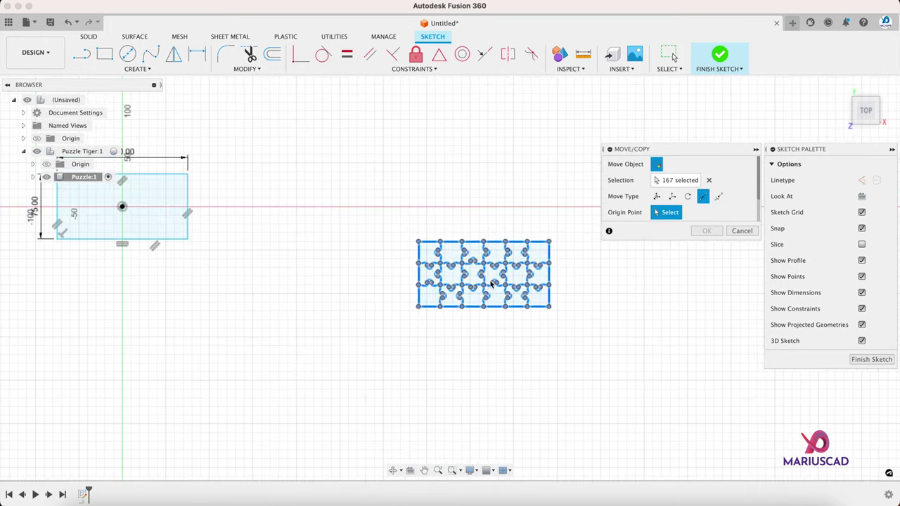
click(418, 306)
middle_drag(115, 270, 227, 278)
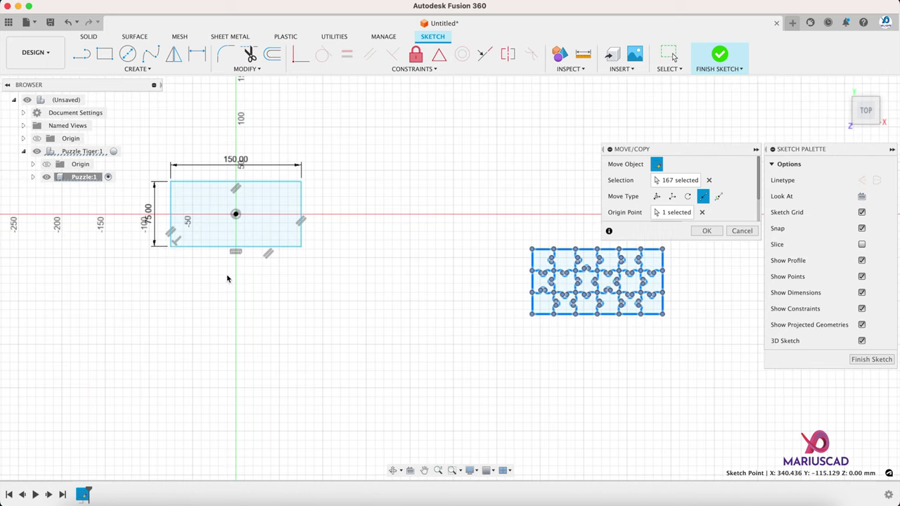
click(169, 247)
key(Return)
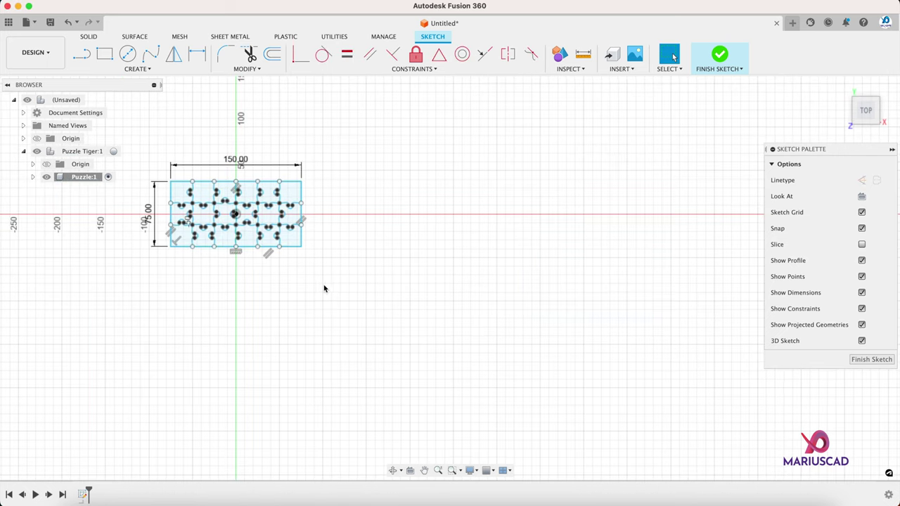
Offset the interlocking edges of the jigsaw's upper-left corner piece inward by 0.3 mm.
scroll(323, 288, up, 5)
middle_drag(307, 211, 440, 263)
scroll(441, 263, down, 3)
scroll(353, 246, up, 2)
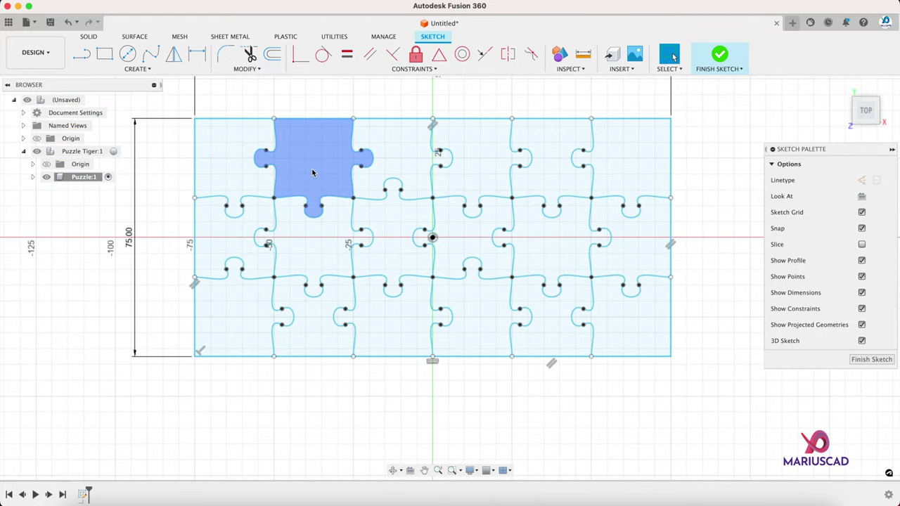
middle_drag(312, 173, 351, 191)
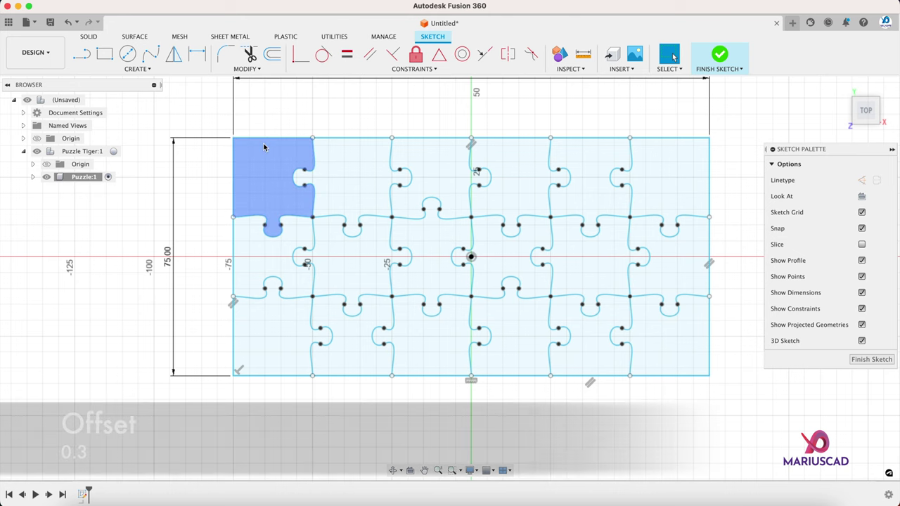
scroll(263, 144, up, 2)
click(272, 55)
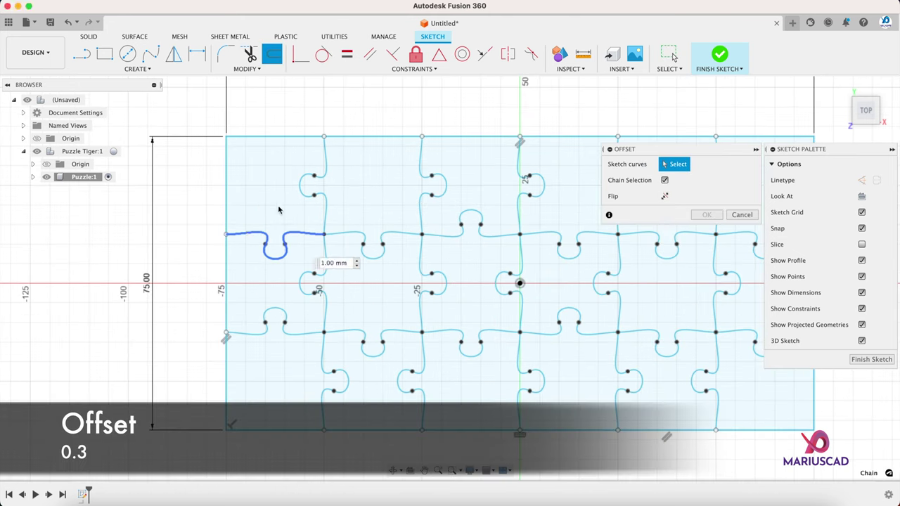
click(255, 237)
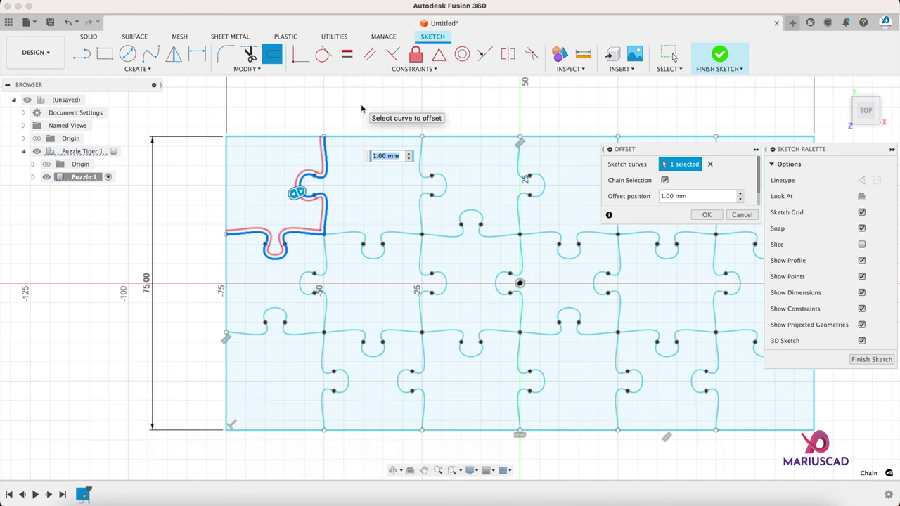
text(0.3)
key(Return)
click(358, 185)
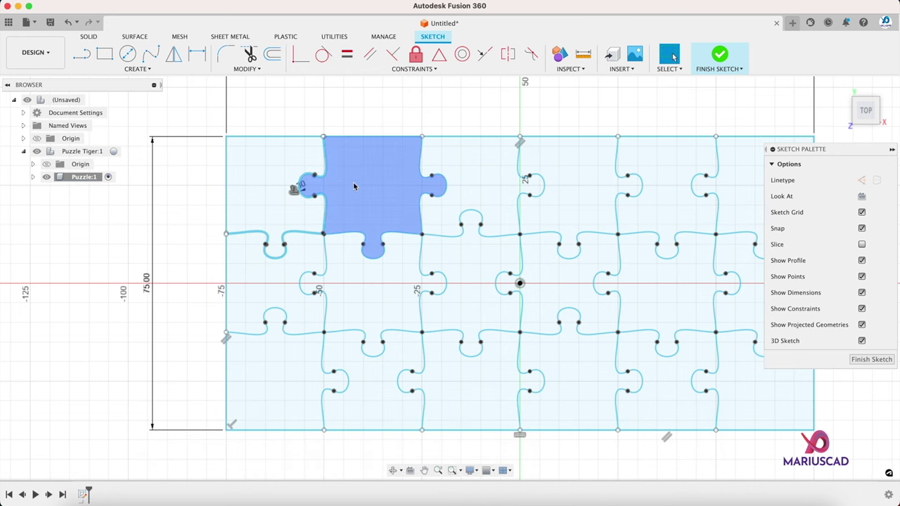
scroll(345, 195, up, 2)
click(288, 210)
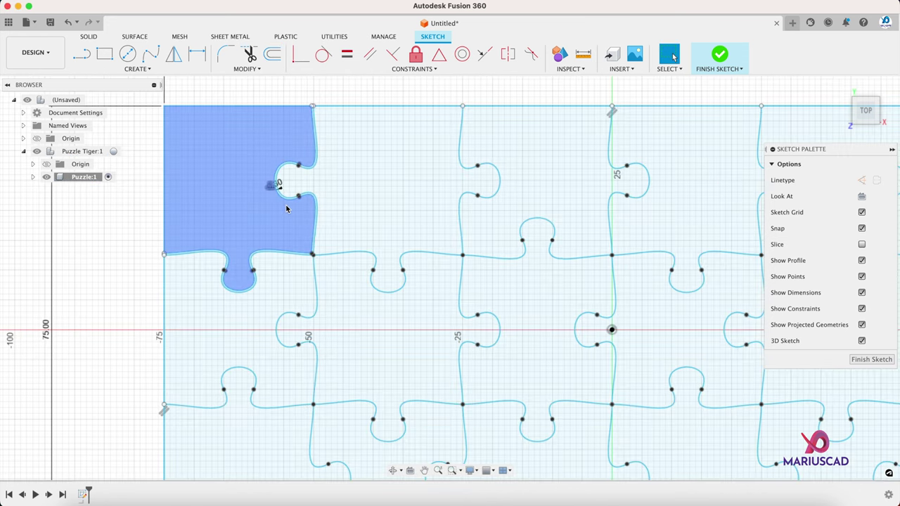
Offset the interlocking edges of the upper-right corner piece by -0.3 mm so the new curves lie inside the piece.
scroll(286, 208, down, 2)
click(286, 36)
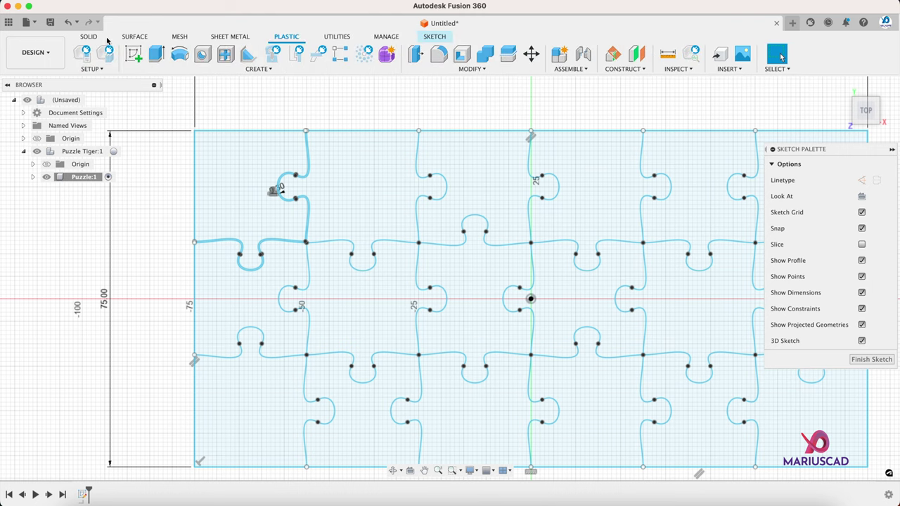
click(427, 38)
click(272, 54)
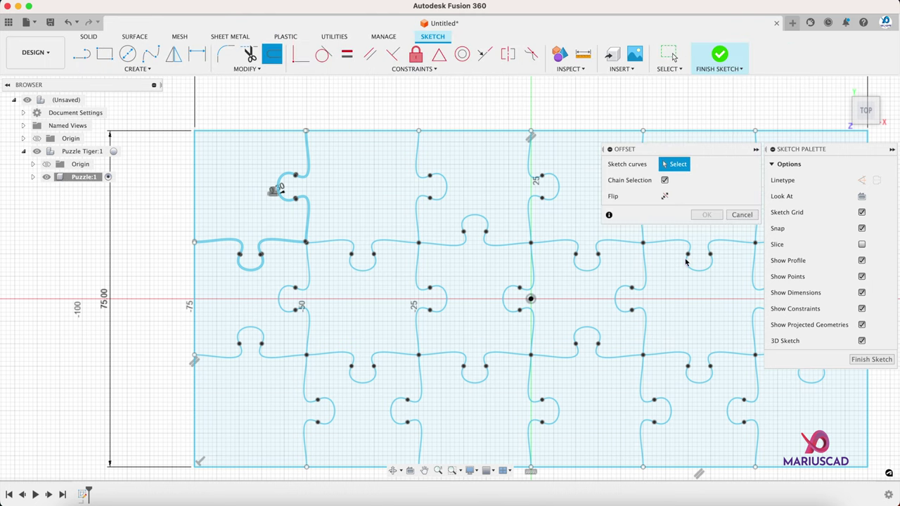
click(218, 269)
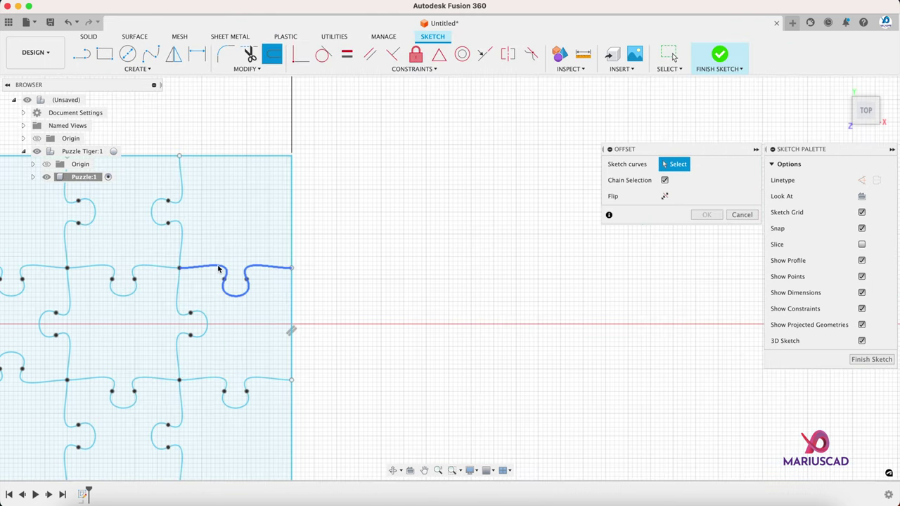
click(218, 269)
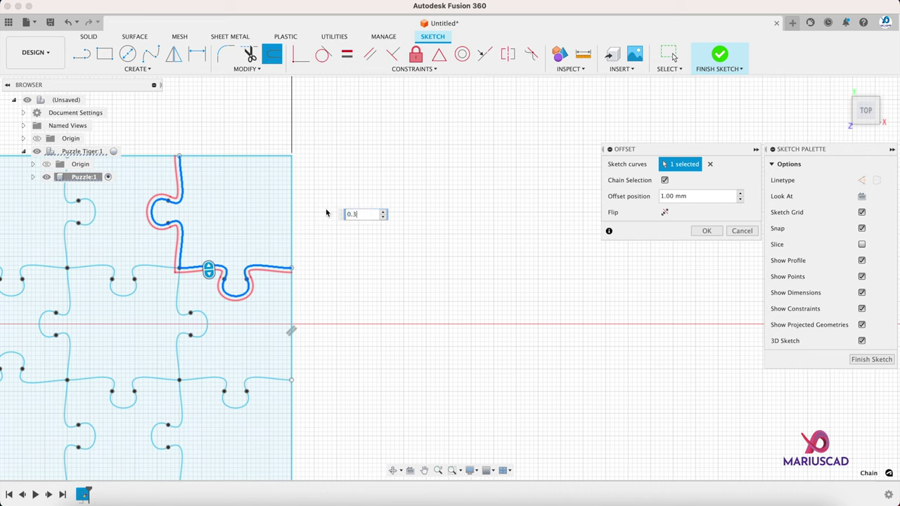
text(0.3)
key(Return)
key(Return)
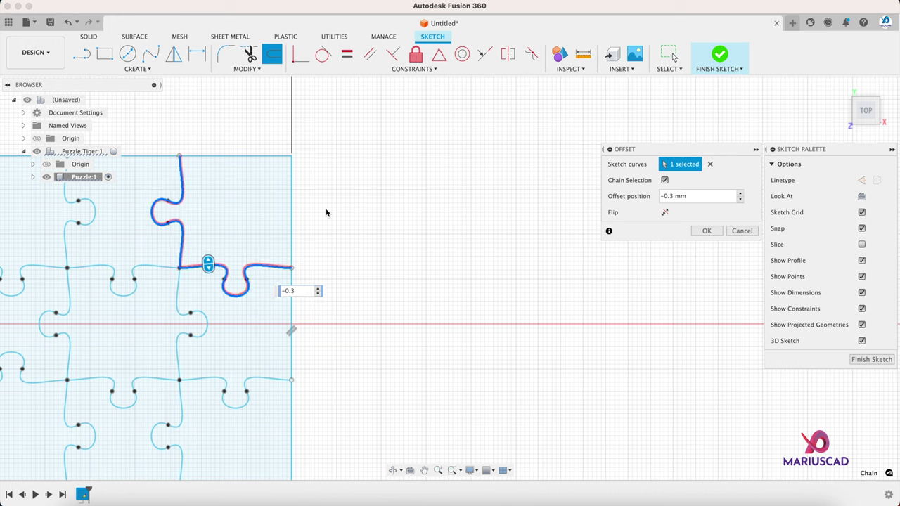
key(Return)
middle_drag(277, 222, 560, 217)
scroll(555, 217, down, 2)
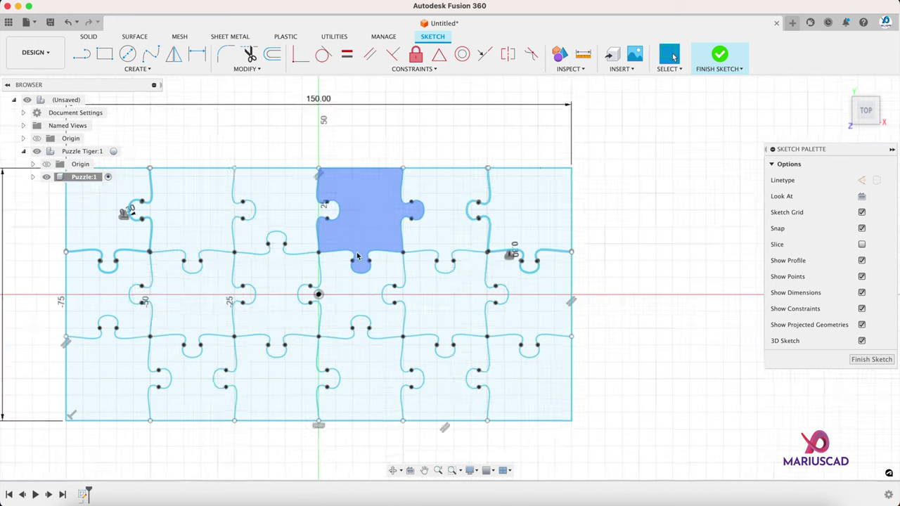
Offset the interlocking edges of the remaining upper-row puzzle pieces by -0.3 mm so the new curves lie inside each piece.
middle_drag(232, 266, 385, 289)
scroll(357, 240, up, 2)
click(272, 54)
scroll(336, 210, up, 4)
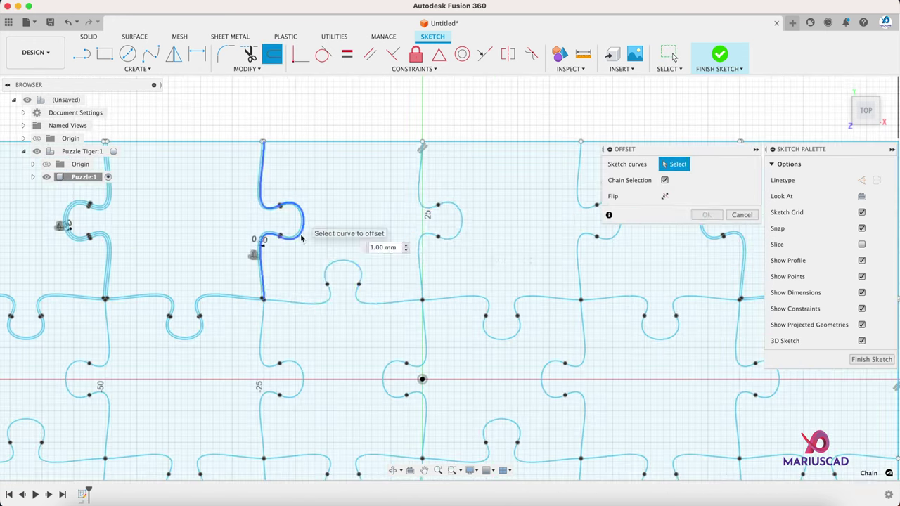
click(456, 246)
text(-0.3)
key(Return)
scroll(534, 232, up, 4)
click(588, 317)
text(-0.3)
key(Return)
Offset the interlocking edges of the middle-row puzzle pieces by -0.3 mm.
click(272, 54)
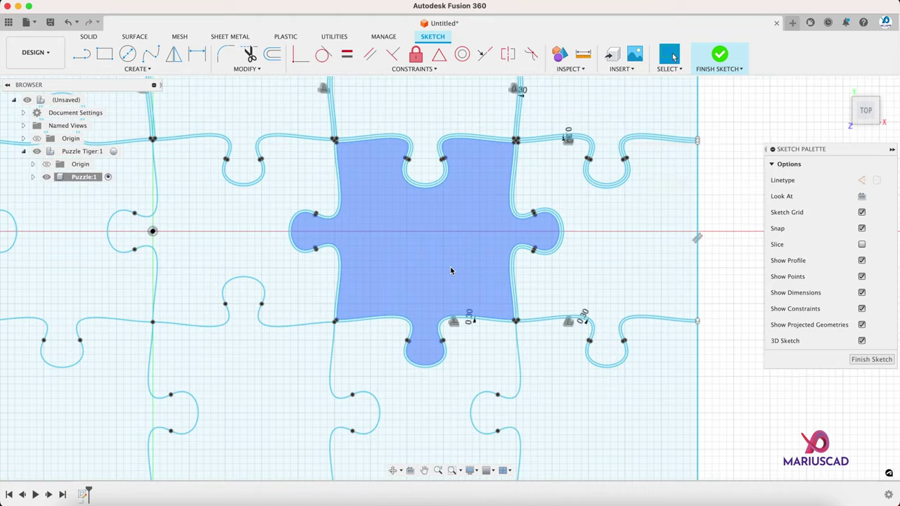
middle_drag(452, 269, 669, 258)
click(272, 53)
click(279, 197)
text(-0.3)
key(Return)
scroll(401, 208, up, 5)
scroll(400, 208, down, 5)
click(272, 54)
click(235, 293)
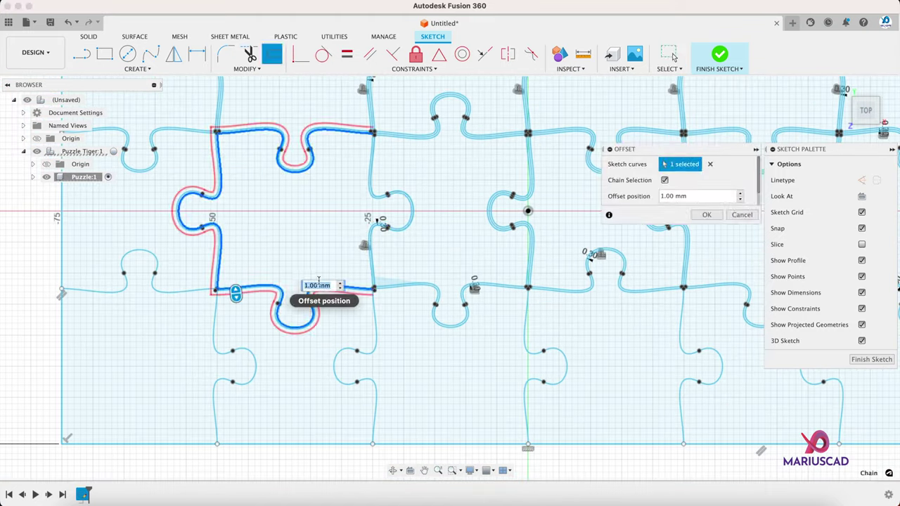
text(-0.3)
key(Return)
click(204, 189)
click(199, 298)
Offset the interlocking edges of the lower-left corner piece by -0.3 mm.
click(279, 54)
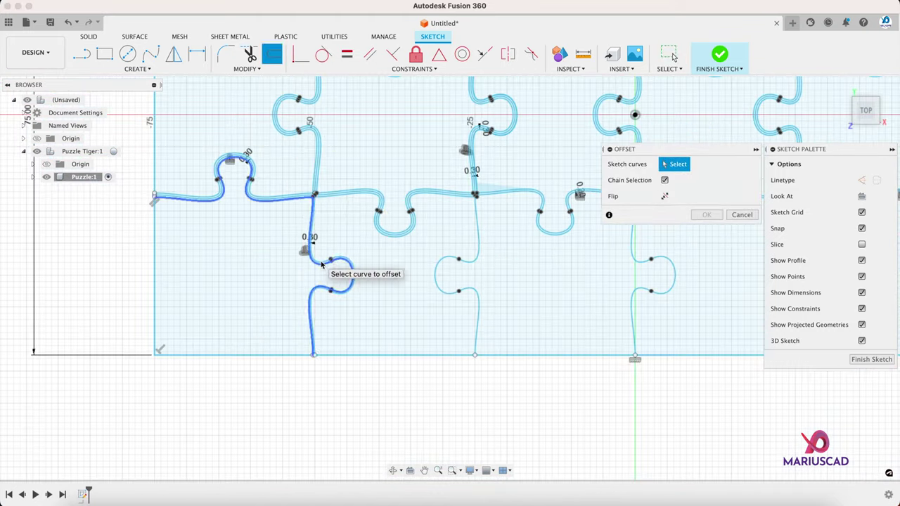
click(325, 265)
text(-0.3)
key(Return)
Offset the interlocking edges of the remaining lower-row pieces by -0.3 mm and finish the sketch.
click(272, 53)
click(434, 257)
scroll(427, 281, up, 3)
middle_drag(387, 285, 120, 269)
click(279, 54)
middle_drag(611, 281, 282, 266)
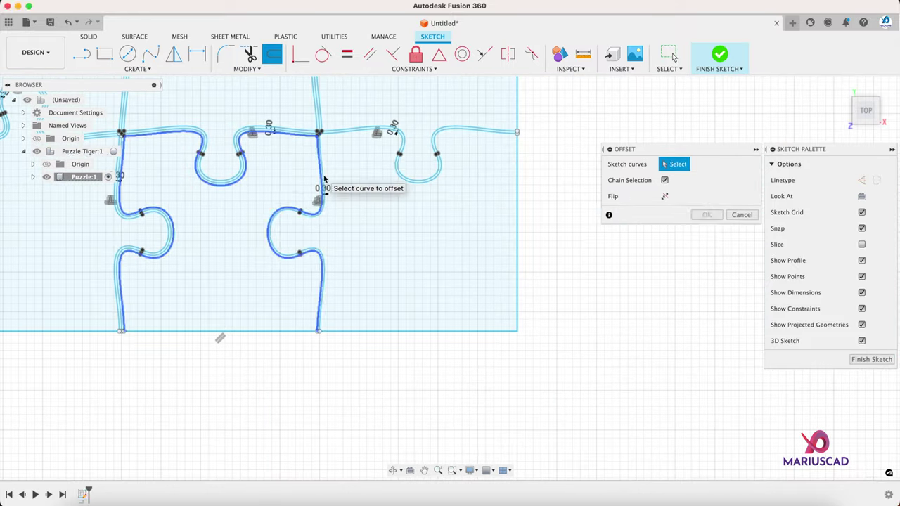
click(325, 180)
text(-0.3)
key(Return)
scroll(366, 214, down, 7)
middle_drag(364, 220, 467, 321)
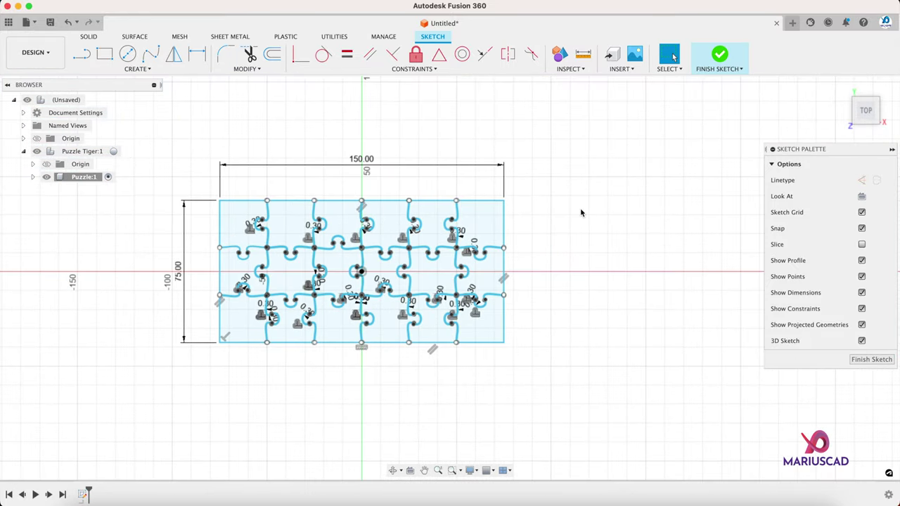
click(719, 56)
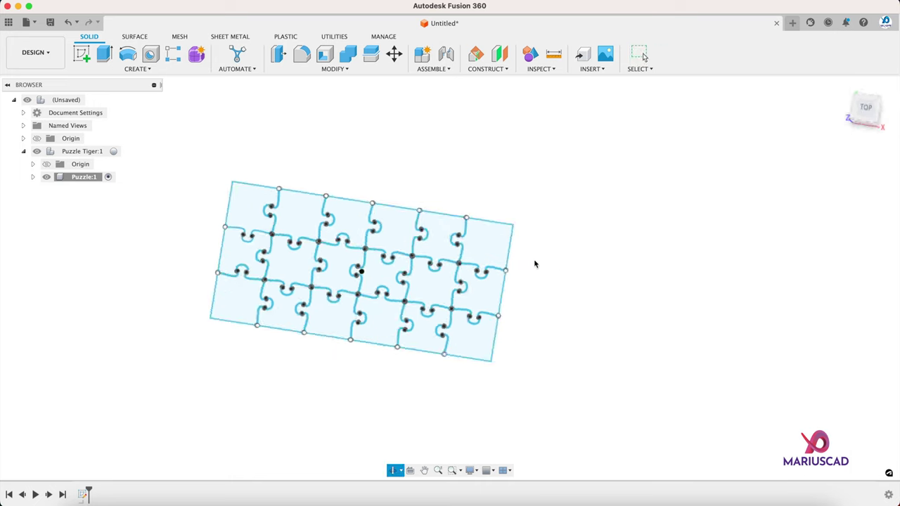
Extrude all 18 puzzle piece profiles 4 mm as new bodies, leaving out the narrow clearance gaps between them.
scroll(296, 210, up, 5)
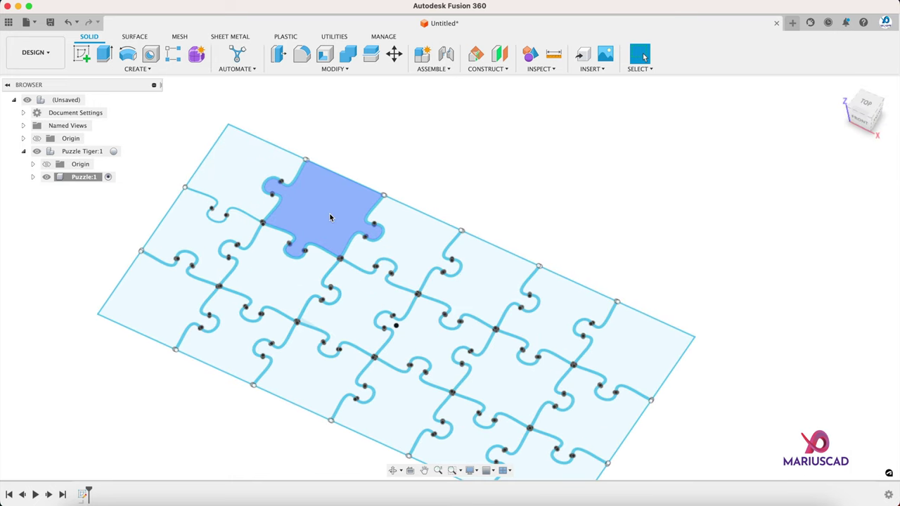
scroll(324, 247, up, 4)
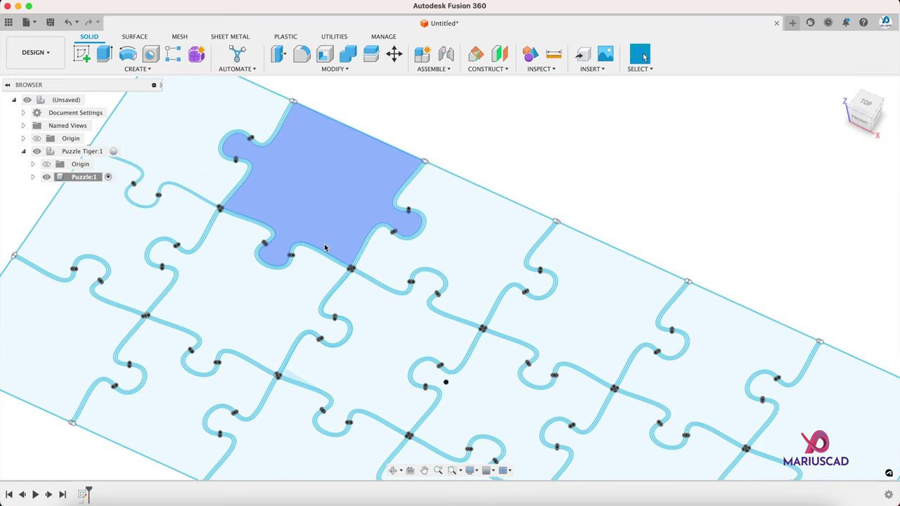
scroll(324, 248, down, 3)
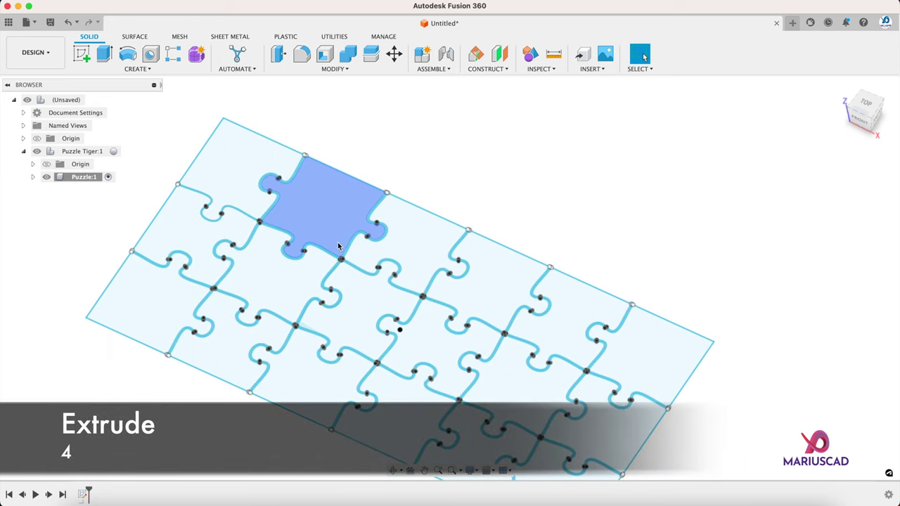
key(e)
click(227, 161)
click(203, 239)
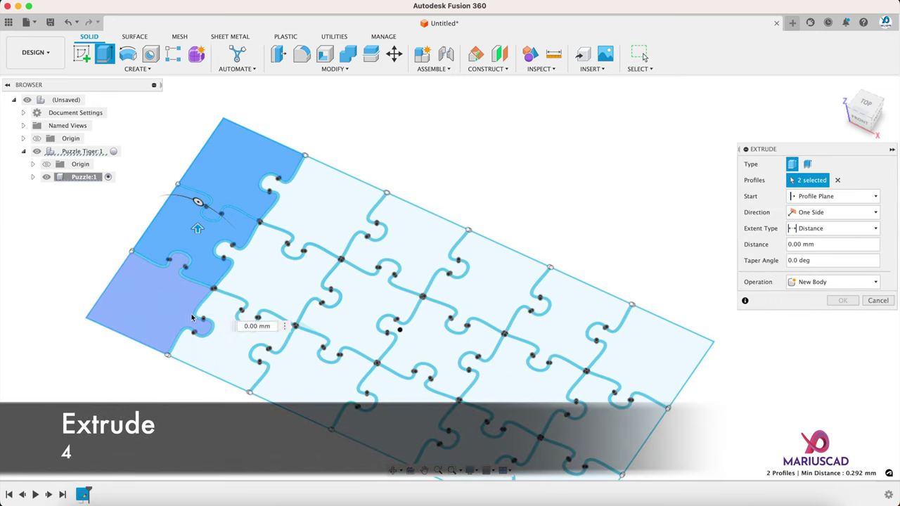
click(191, 317)
click(228, 338)
click(284, 271)
click(316, 214)
click(402, 254)
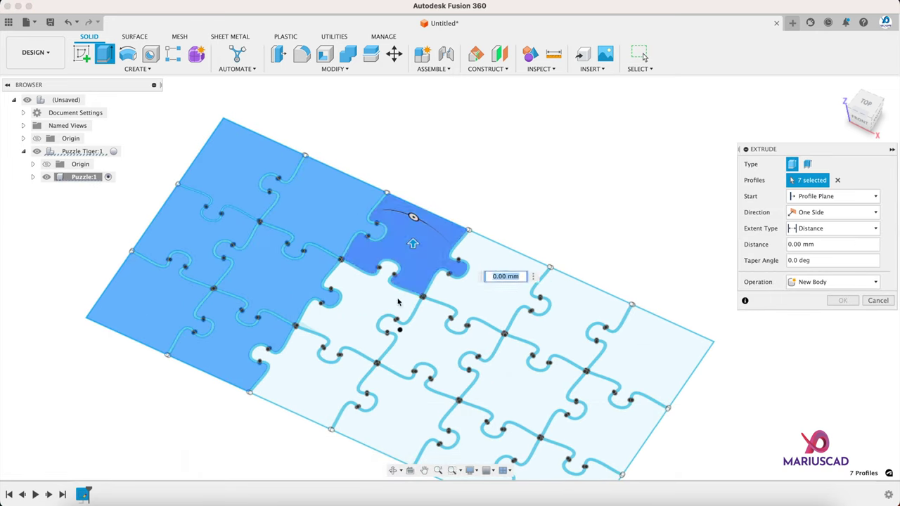
click(395, 304)
click(305, 369)
click(394, 415)
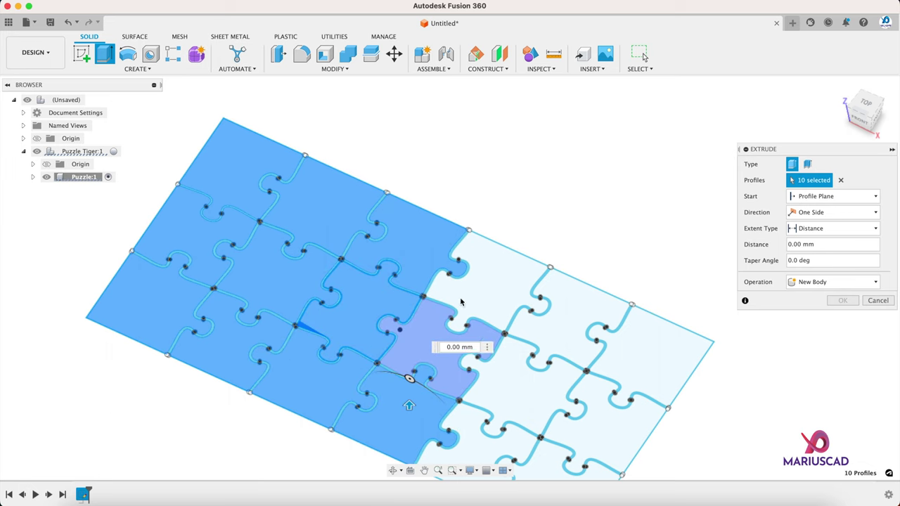
click(461, 302)
click(496, 270)
click(562, 299)
click(534, 379)
click(487, 450)
click(585, 427)
click(639, 361)
middle_drag(588, 257, 505, 103)
click(497, 360)
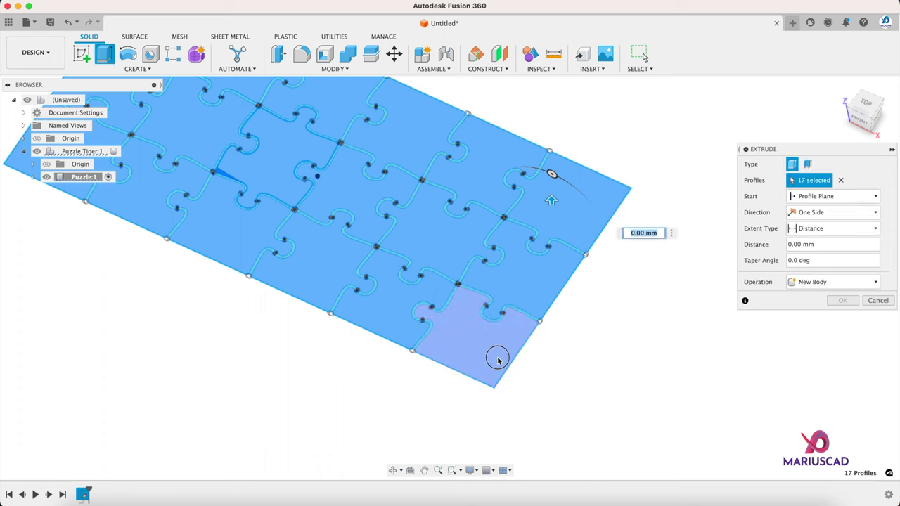
click(497, 360)
shift+middle_drag(497, 360, 617, 325)
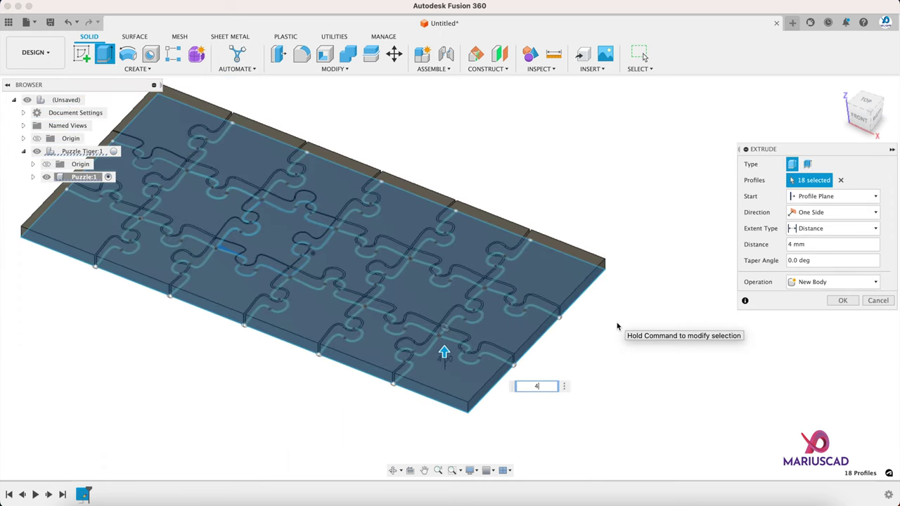
key(Return)
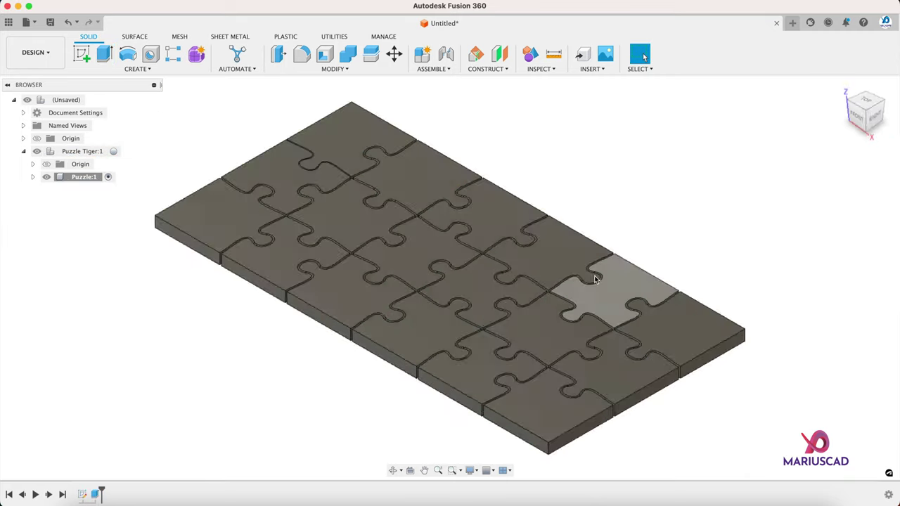
Inspect the extruded pieces and the clearance gaps between them from the top and at an angle.
shift+middle_drag(545, 261, 622, 300)
shift+middle_drag(414, 245, 366, 311)
scroll(366, 311, up, 5)
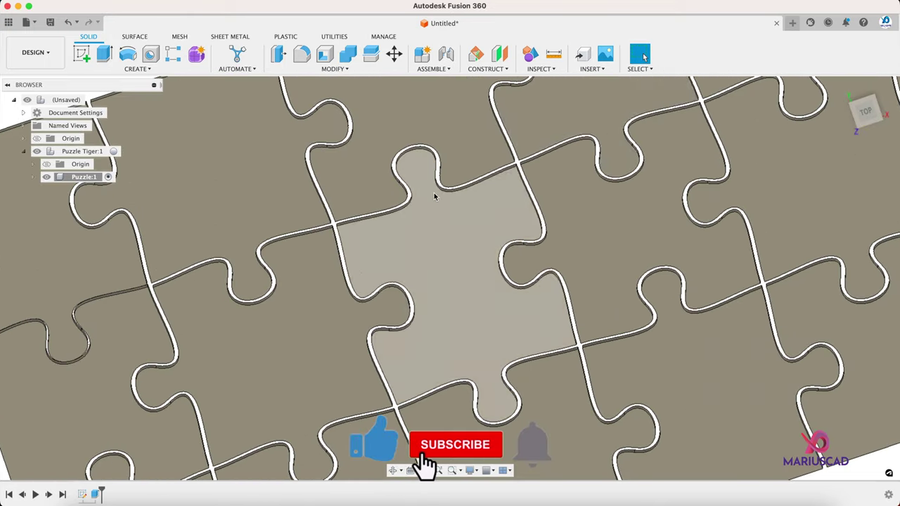
click(866, 114)
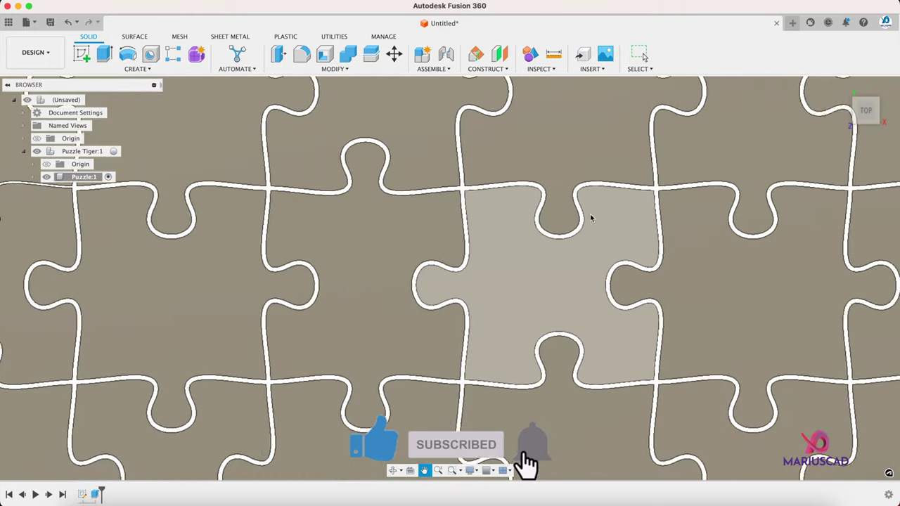
scroll(334, 359, down, 1)
middle_drag(432, 402, 550, 131)
middle_drag(576, 365, 766, 450)
middle_click(373, 211)
middle_click(373, 211)
shift+middle_drag(550, 301, 518, 234)
scroll(518, 234, down, 2)
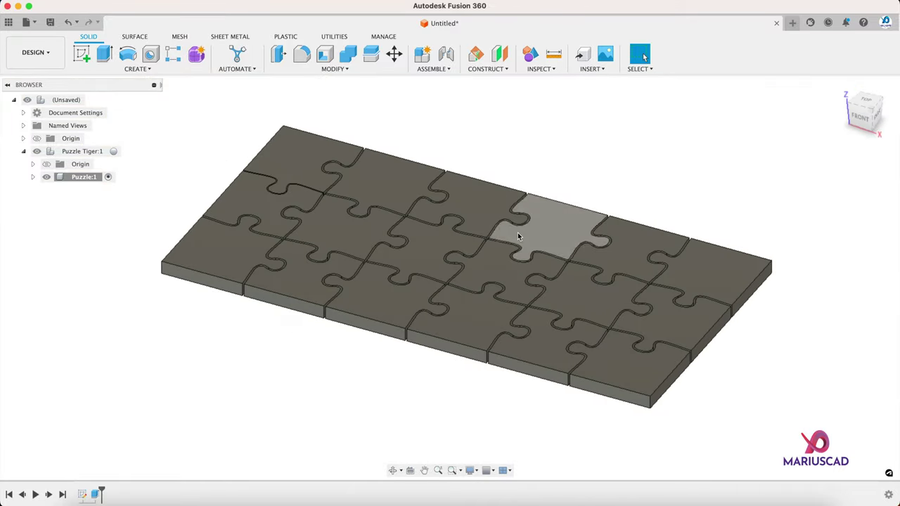
Activate the Puzzle Tiger component and create an internal standard component named Tiger Black inside it.
click(113, 151)
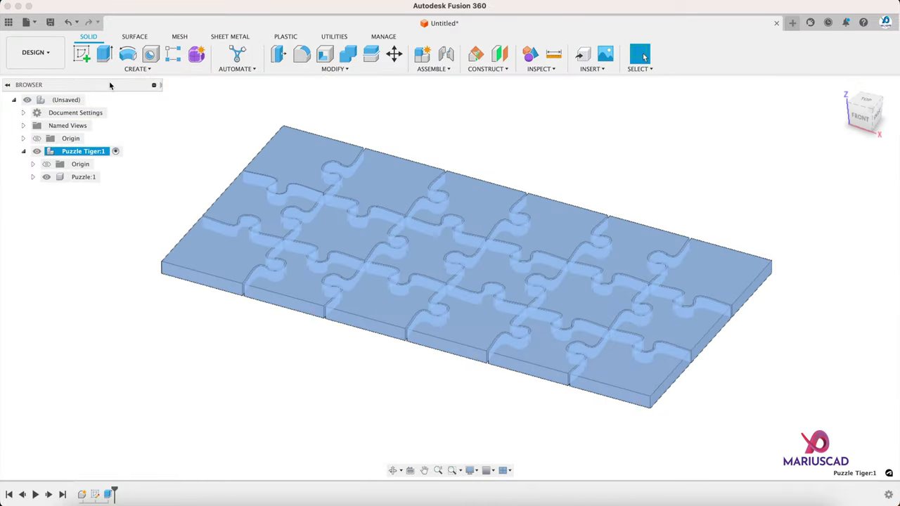
click(120, 71)
click(104, 81)
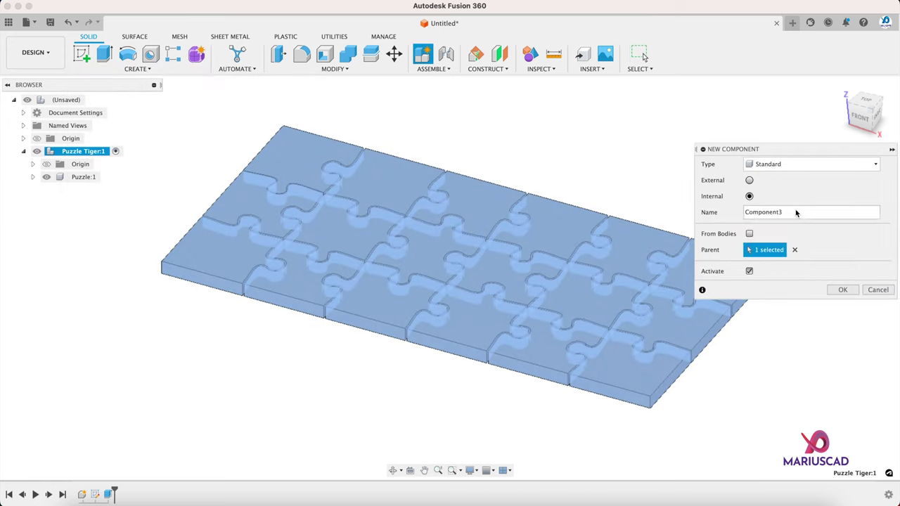
click(711, 213)
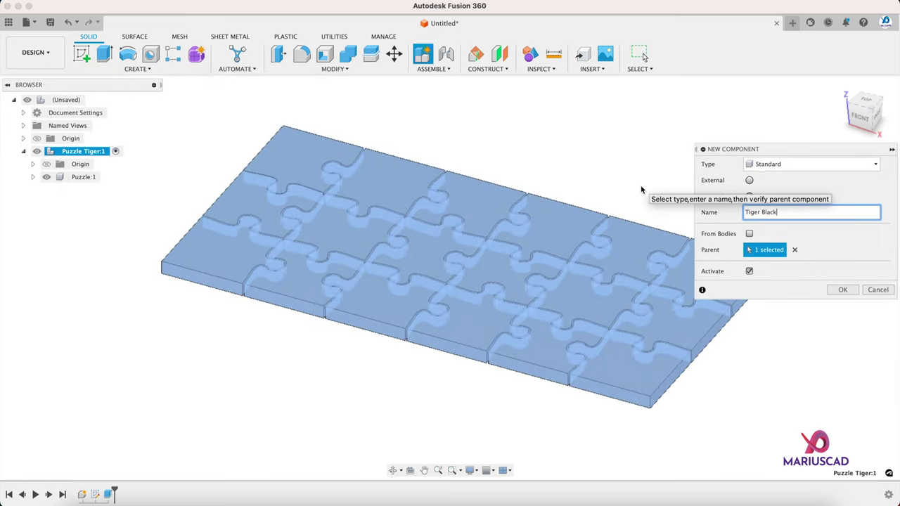
key(Return)
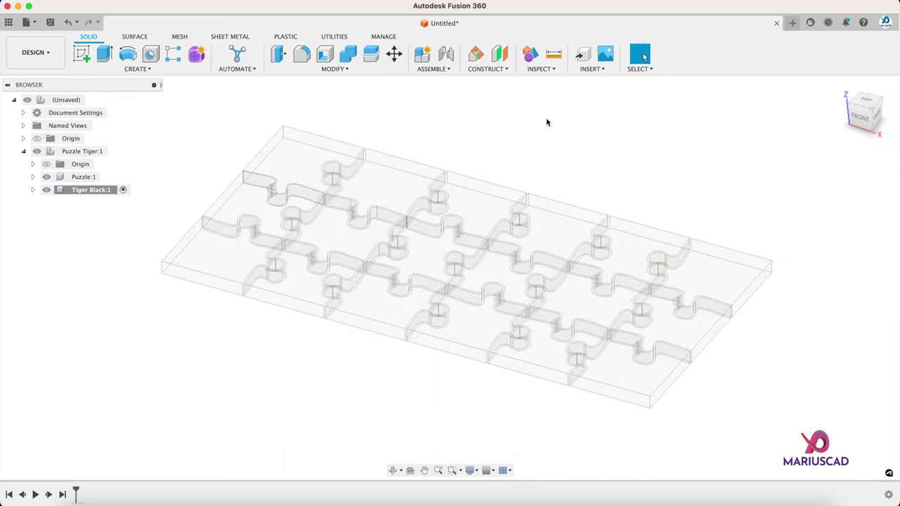
Start a sketch on the top face of a puzzle piece and insert Tiger.svg from the computer's Downloads folder.
click(81, 53)
click(359, 239)
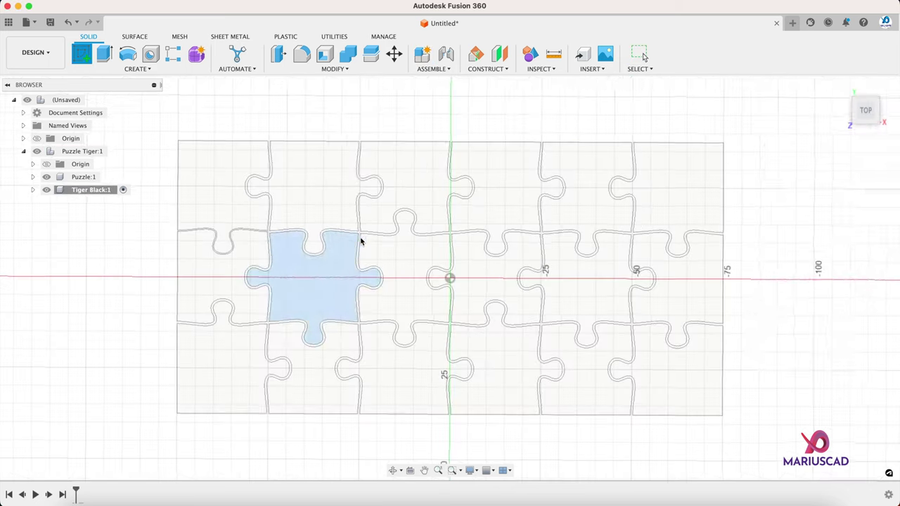
scroll(536, 112, down, 3)
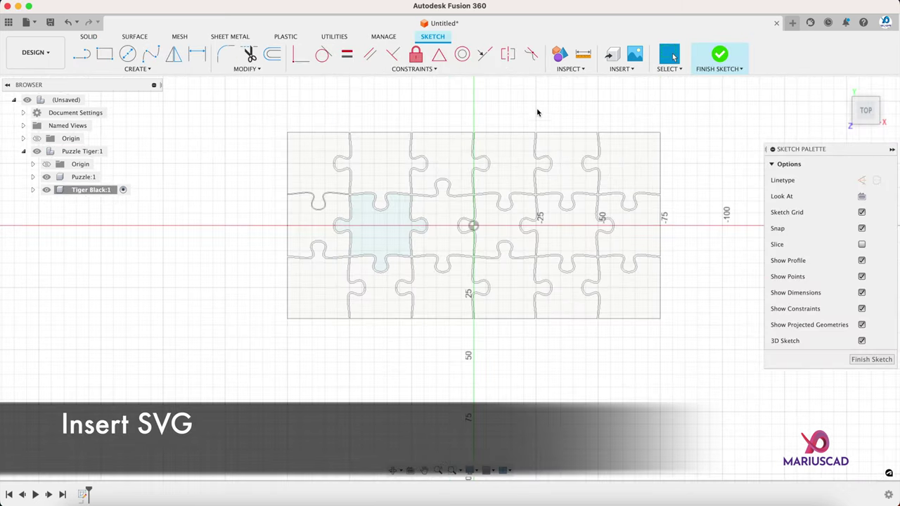
click(621, 69)
click(635, 121)
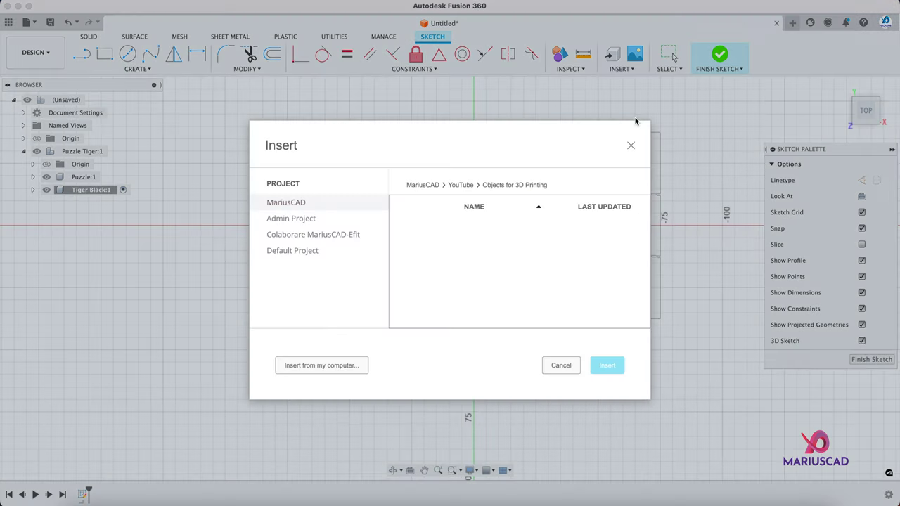
click(360, 364)
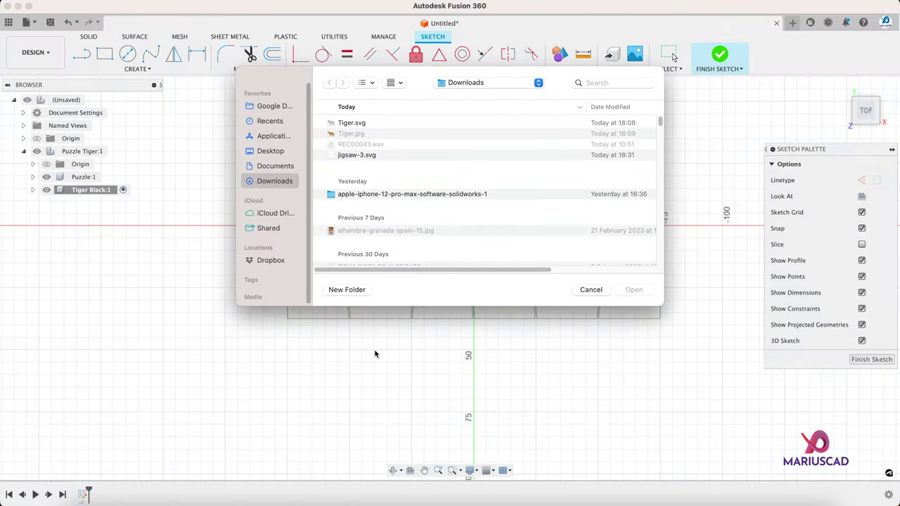
click(366, 126)
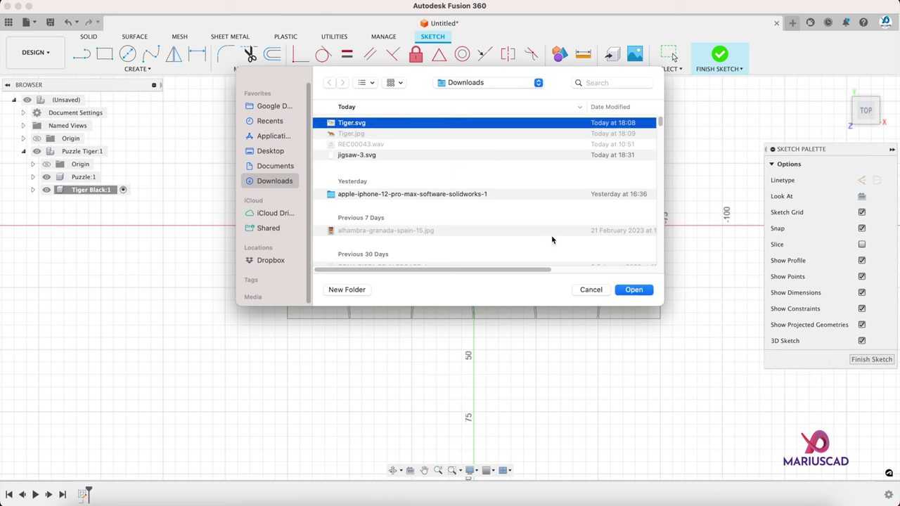
click(633, 290)
Rotate the inserted tiger drawing -180 degrees, shrink it and place it within the puzzle outline.
scroll(502, 294, down, 5)
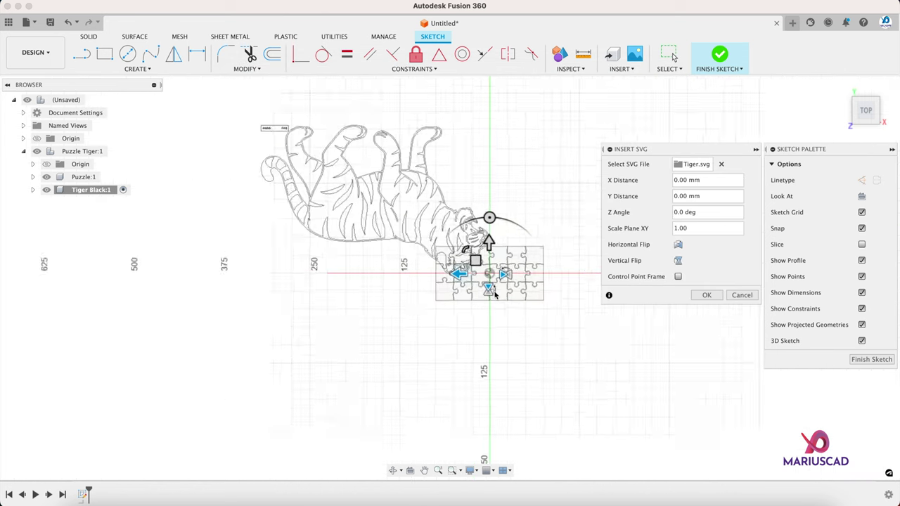
drag(490, 220, 490, 325)
middle_drag(628, 385, 405, 310)
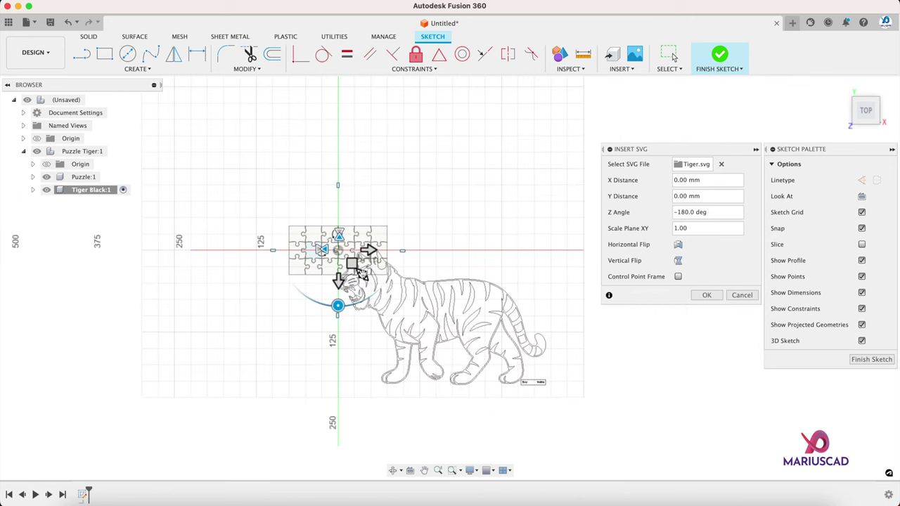
drag(361, 273, 223, 179)
scroll(334, 261, up, 3)
scroll(334, 262, up, 3)
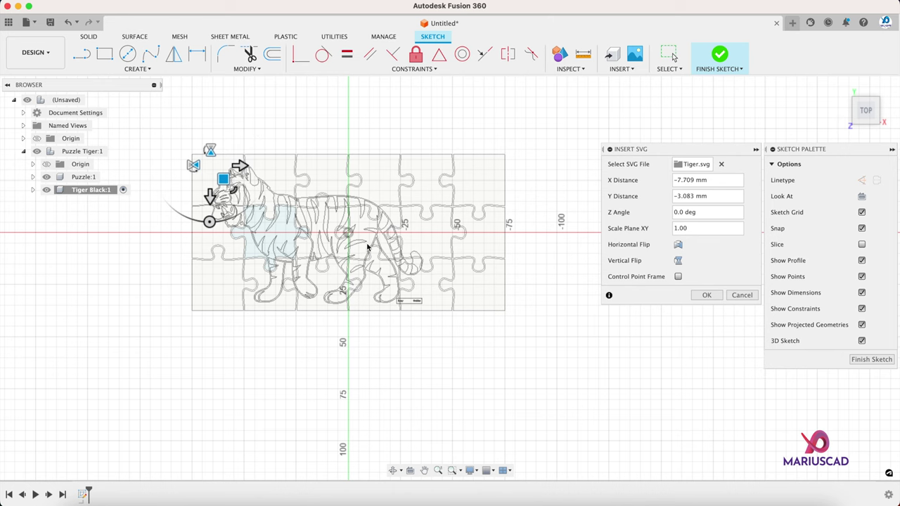
key(Return)
Delete the watermark rectangle and its lettering beside the tiger's hind paw.
scroll(420, 329, up, 10)
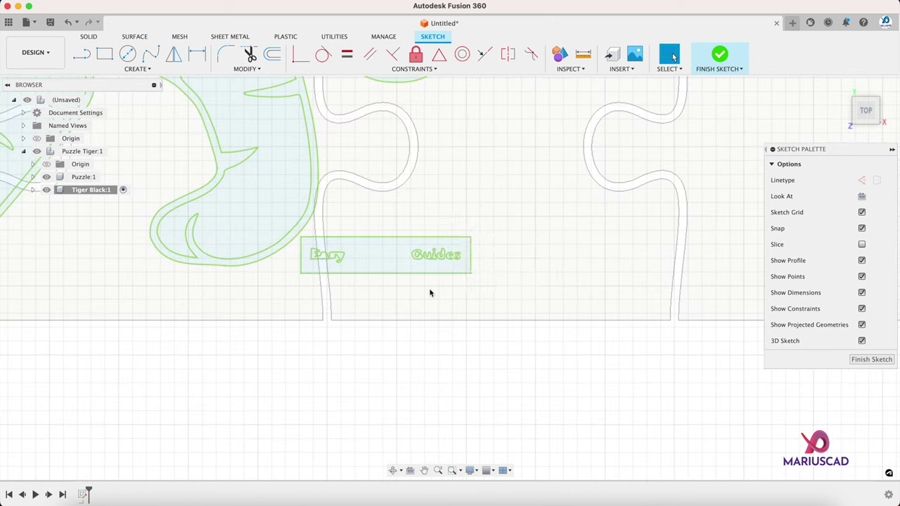
drag(424, 225, 411, 225)
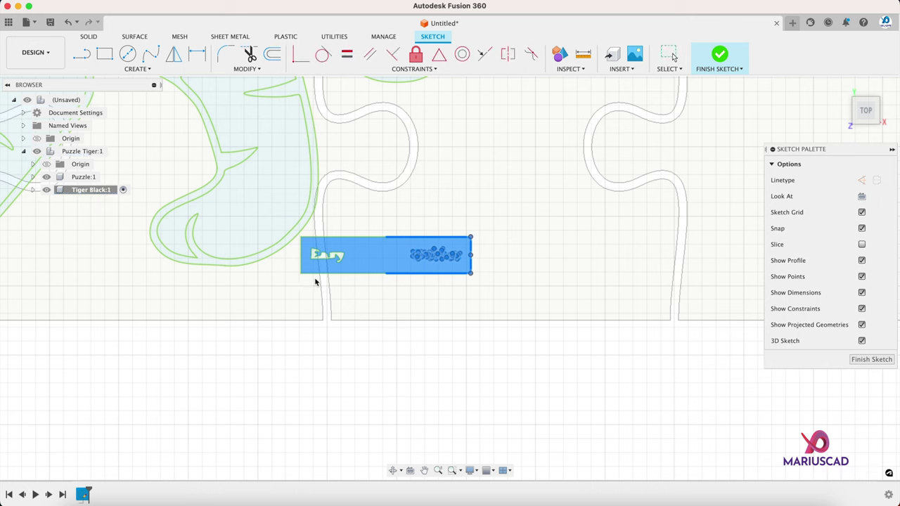
mouse_move(314, 284)
mouse_down()
mouse_move(298, 251)
mouse_move(356, 275)
mouse_up()
click(389, 247)
key(Delete)
scroll(373, 299, down, 10)
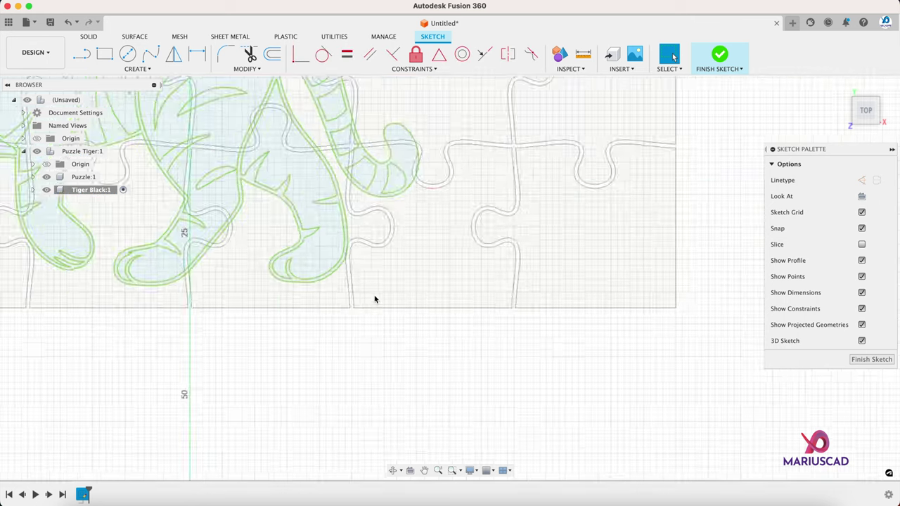
Switch to the Tiger.jpg image to examine the tiger's coloring and black stripes.
click(741, 494)
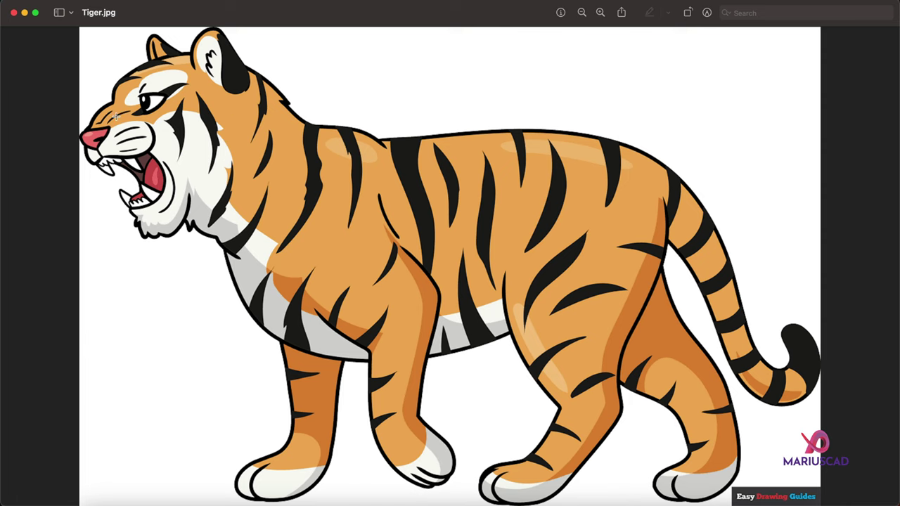
Switch back to Fusion 360 and start projecting the first four top-row puzzle pieces from the head side.
click(23, 12)
scroll(372, 129, up, 2)
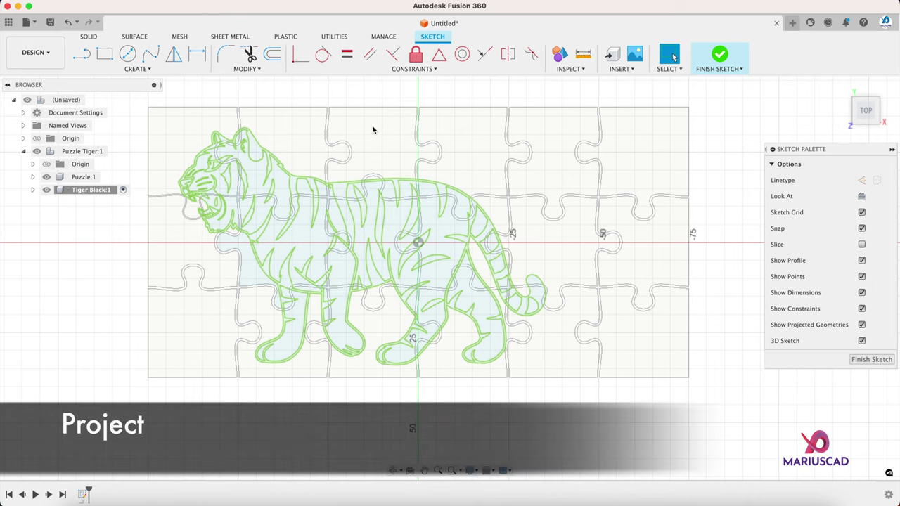
key(p)
click(203, 123)
click(295, 126)
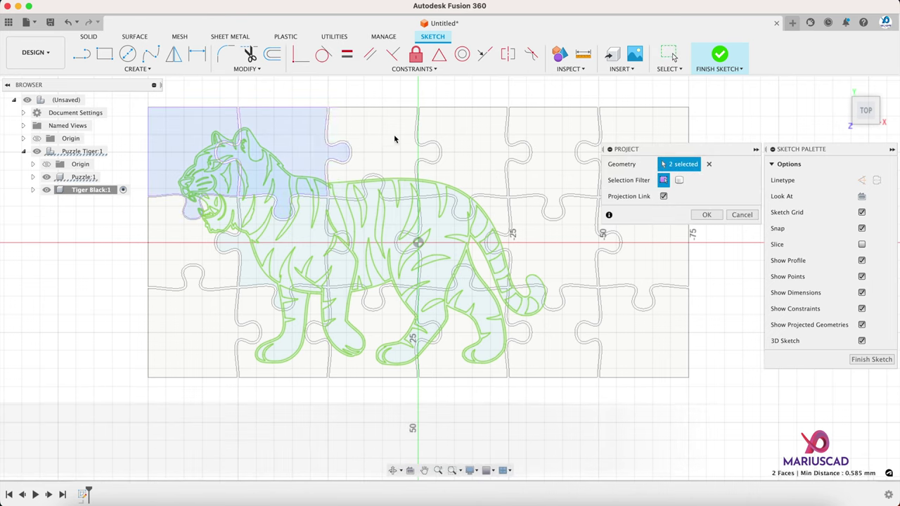
click(394, 130)
click(447, 138)
Add the five middle-row puzzle pieces that lie under the tiger's body and tail to the projection.
click(538, 239)
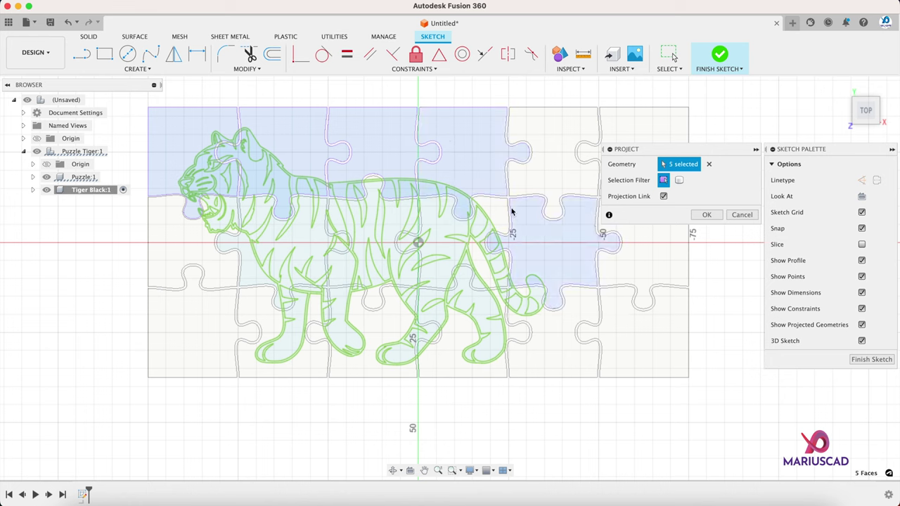
click(491, 208)
click(397, 222)
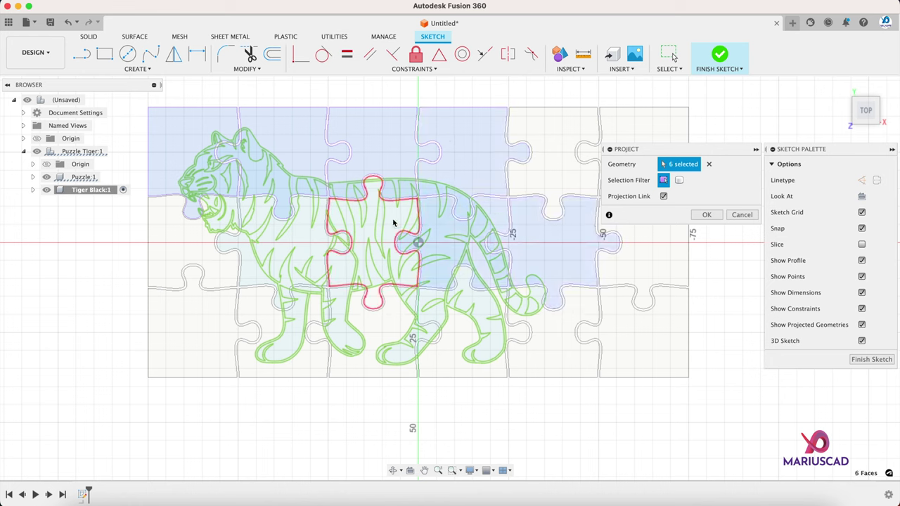
click(311, 235)
click(168, 255)
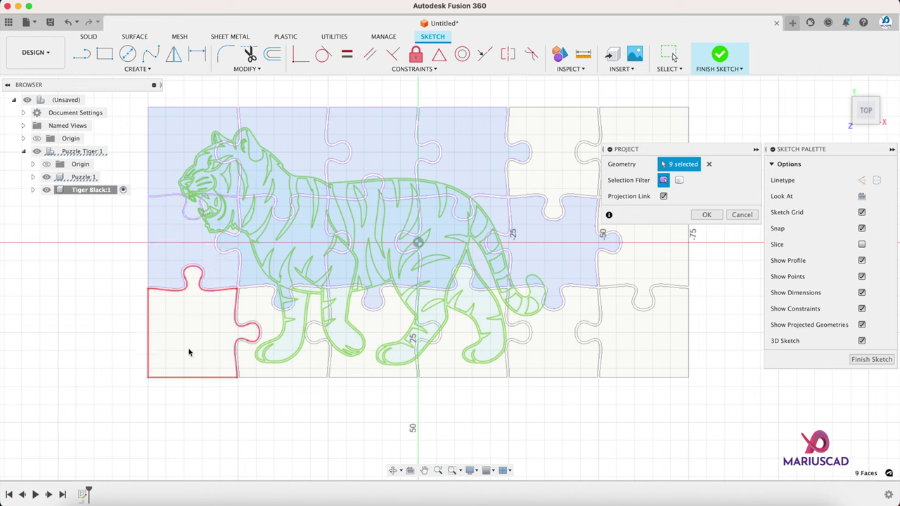
Add the five bottom-row pieces under the tiger to the selection and complete the projection.
click(191, 352)
click(292, 317)
click(374, 321)
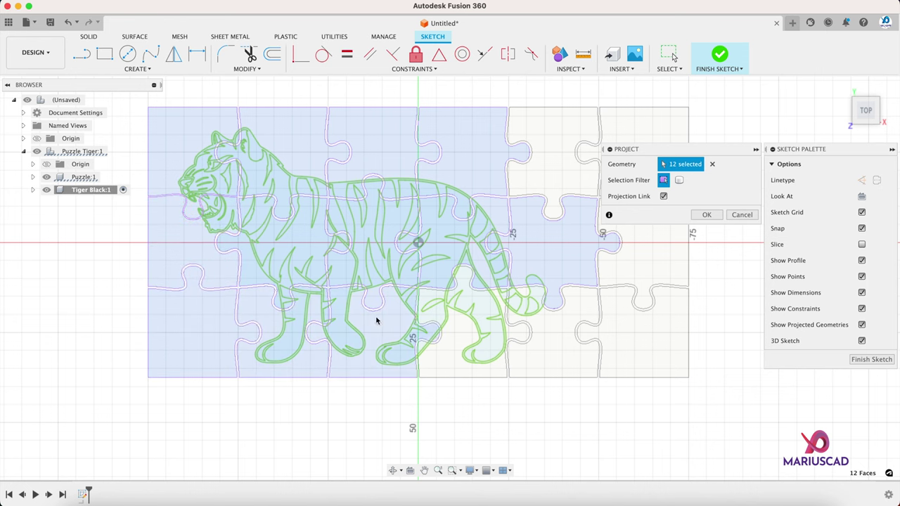
click(459, 334)
click(563, 344)
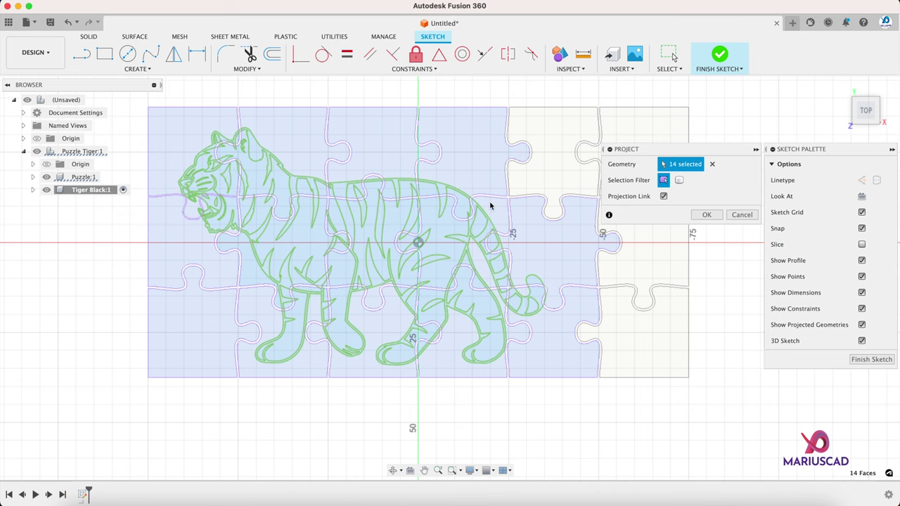
key(Return)
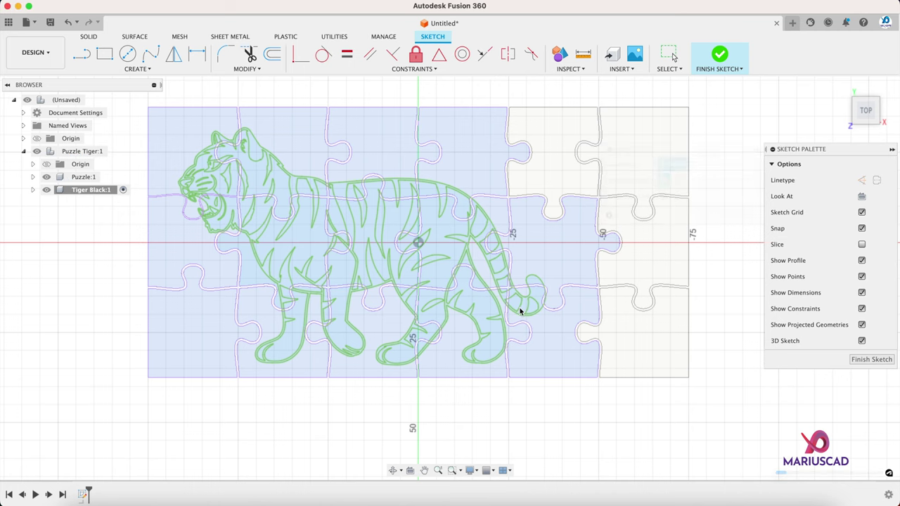
Start an Extrude and select the black tail tip, tail outline and tail stripe profiles, leaving out the gaps between pieces.
scroll(520, 312, up, 4)
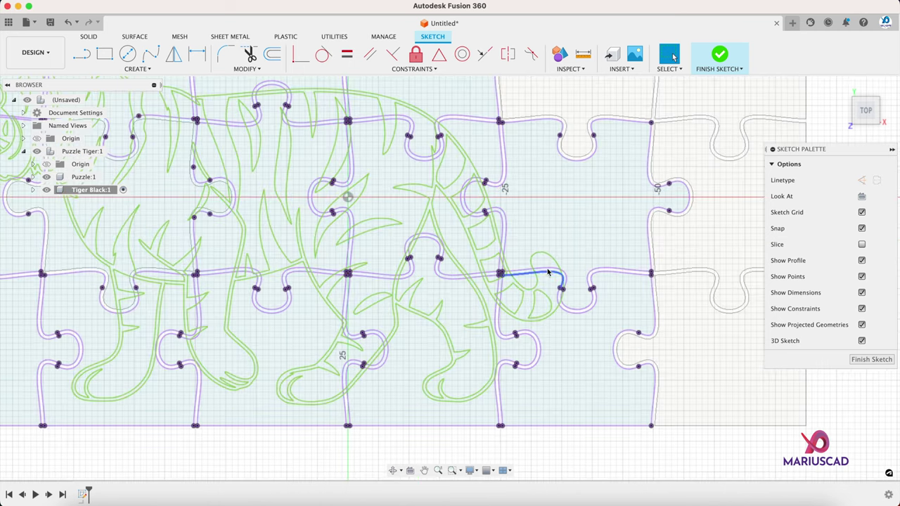
middle_drag(314, 162, 405, 249)
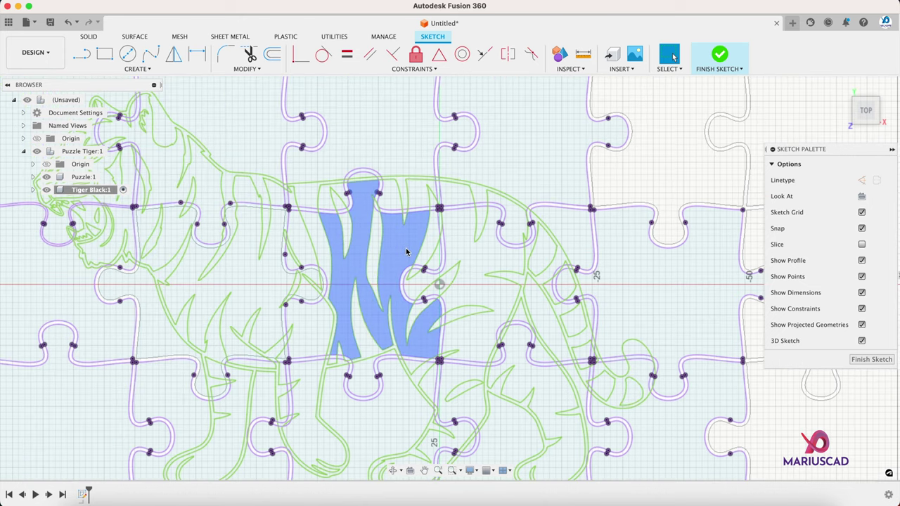
key(e)
scroll(641, 359, up, 3)
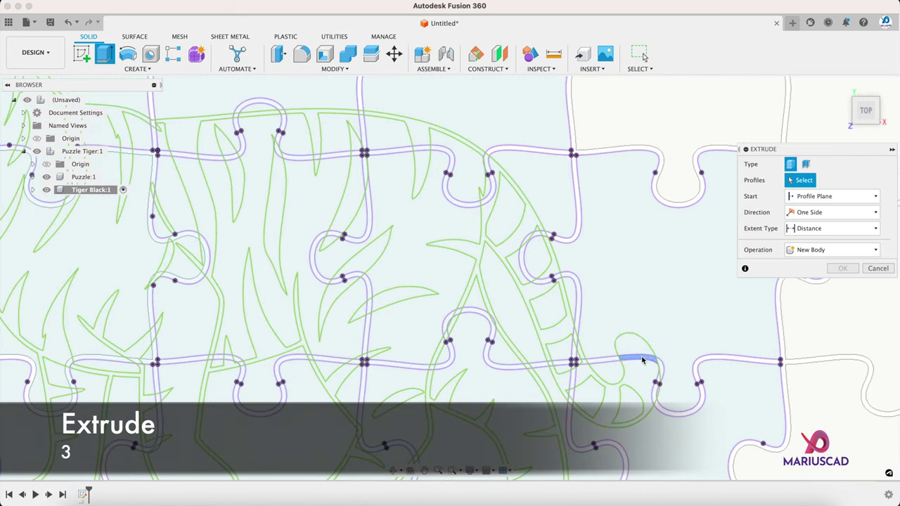
click(633, 349)
middle_drag(634, 349, 629, 290)
click(607, 347)
scroll(593, 329, up, 2)
scroll(550, 324, up, 3)
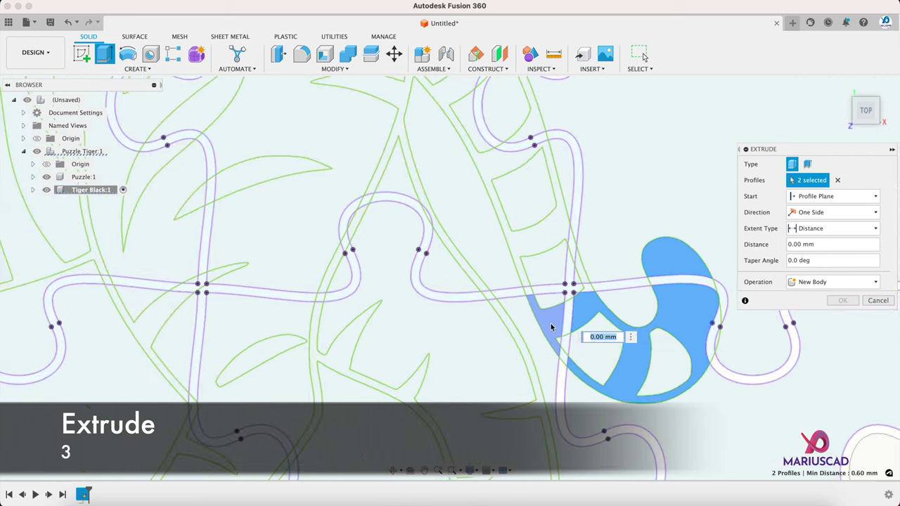
click(550, 323)
click(528, 245)
scroll(566, 264, up, 2)
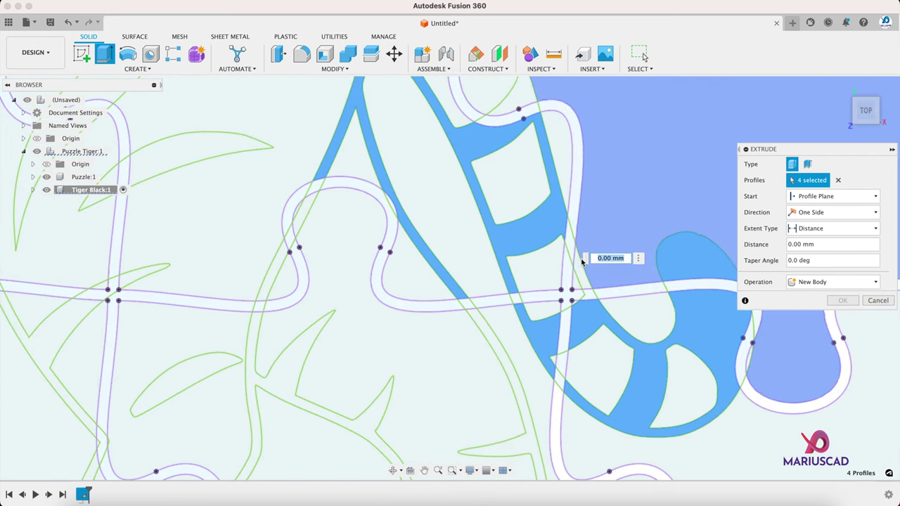
Add the remaining tail profiles and the outline and stripes along the tiger's rump and back to the extrusion.
click(575, 258)
middle_drag(511, 161, 530, 355)
click(523, 229)
middle_drag(457, 134, 534, 366)
click(144, 233)
scroll(434, 358, down, 3)
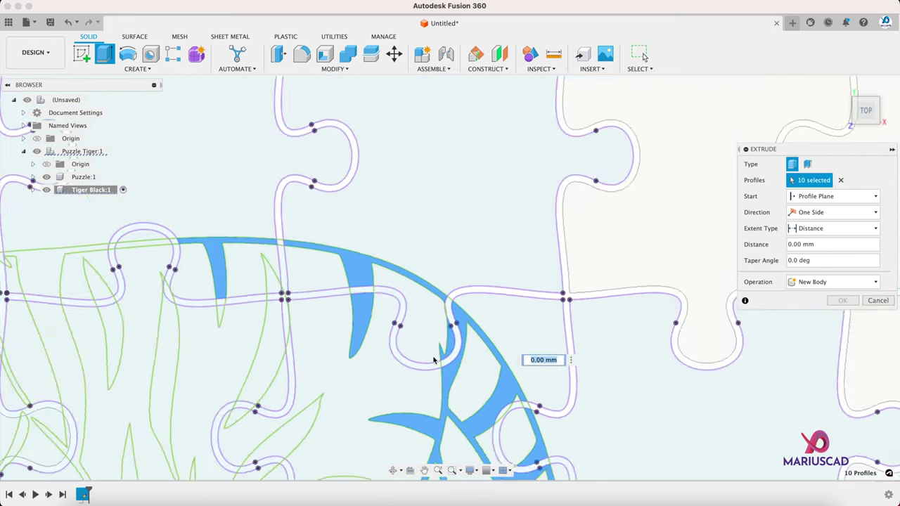
middle_drag(433, 358, 486, 238)
click(320, 232)
click(324, 163)
Add the shoulder, neck, ear and head outline profiles with their attached stripes to the extrusion.
middle_drag(134, 167, 377, 232)
click(409, 281)
click(337, 219)
middle_drag(279, 178, 522, 270)
click(316, 190)
click(226, 151)
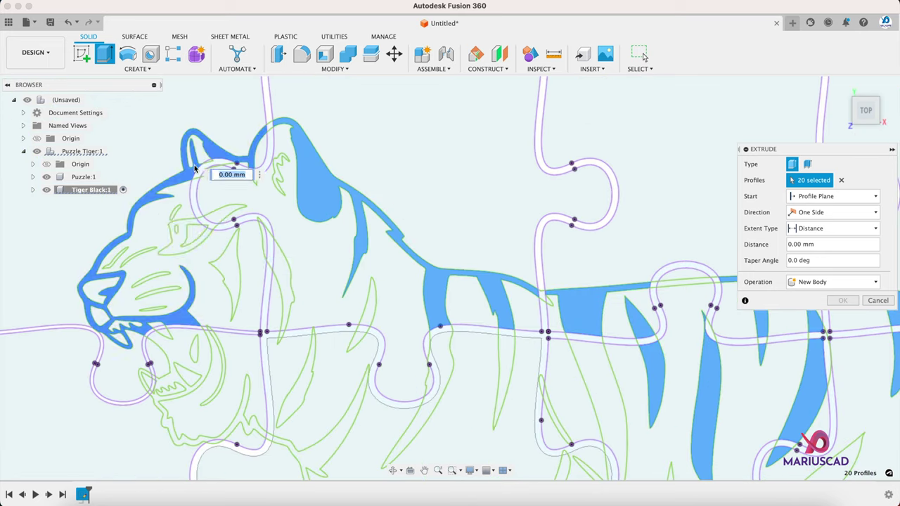
Add the black eye, cheek, whisker and muzzle markings on the tiger's face to the extrusion.
click(227, 270)
click(154, 275)
click(140, 255)
click(176, 212)
click(156, 287)
click(156, 328)
middle_drag(181, 369, 219, 288)
scroll(219, 287, down, 2)
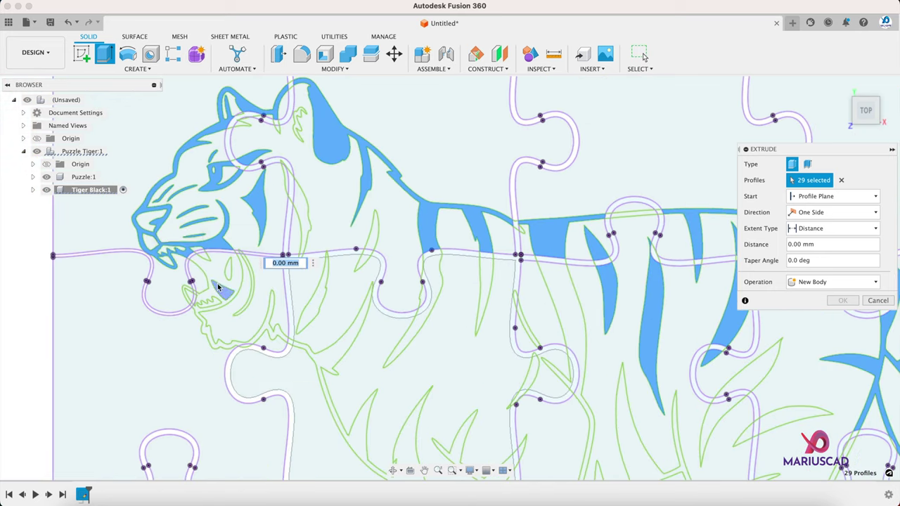
Add the black profiles of the lower jaw, chest and front legs to the extrusion.
scroll(221, 291, up, 2)
click(221, 345)
click(345, 375)
scroll(345, 375, down, 2)
middle_drag(347, 436, 277, 98)
click(390, 257)
middle_drag(414, 169, 337, 299)
click(360, 239)
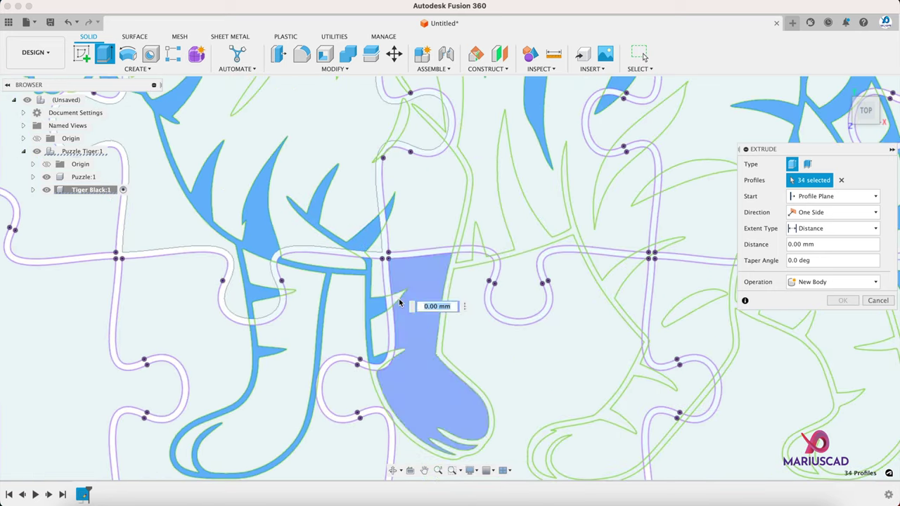
click(287, 293)
click(375, 386)
Add the flank and shoulder stripe segments around the middle-row piece joints to the extrusion.
middle_drag(383, 136, 386, 281)
scroll(404, 279, up, 3)
click(440, 234)
middle_drag(393, 169, 442, 345)
click(165, 215)
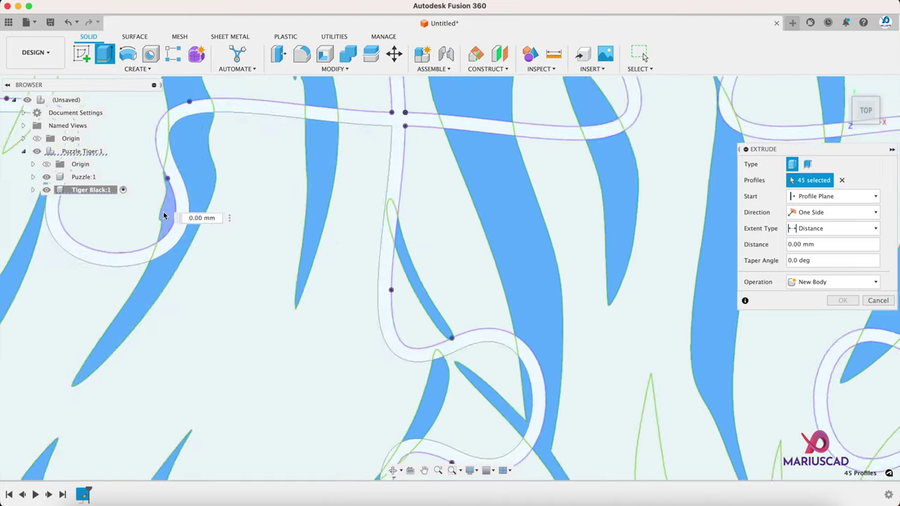
Add the remaining black stripe segments on the tiger's neck, cheek and inner ear to the extrusion.
scroll(169, 218, down, 3)
click(209, 278)
click(135, 235)
click(65, 313)
scroll(124, 283, up, 3)
click(129, 281)
middle_drag(129, 281, 223, 418)
click(219, 134)
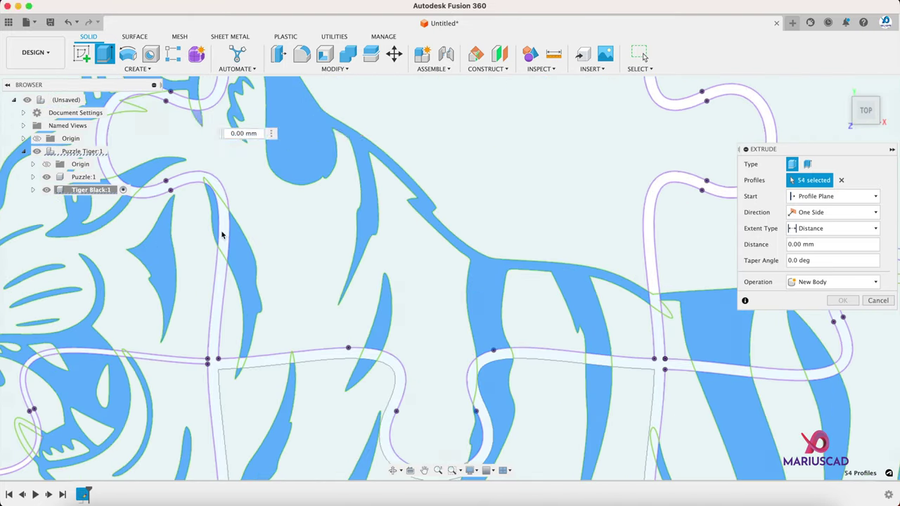
Add the black outline and stripe profiles of the belly and hind legs to the extrusion.
scroll(220, 235, down, 3)
middle_drag(422, 436, 300, 185)
scroll(385, 353, up, 3)
click(422, 332)
click(518, 283)
click(414, 224)
scroll(422, 151, up, 3)
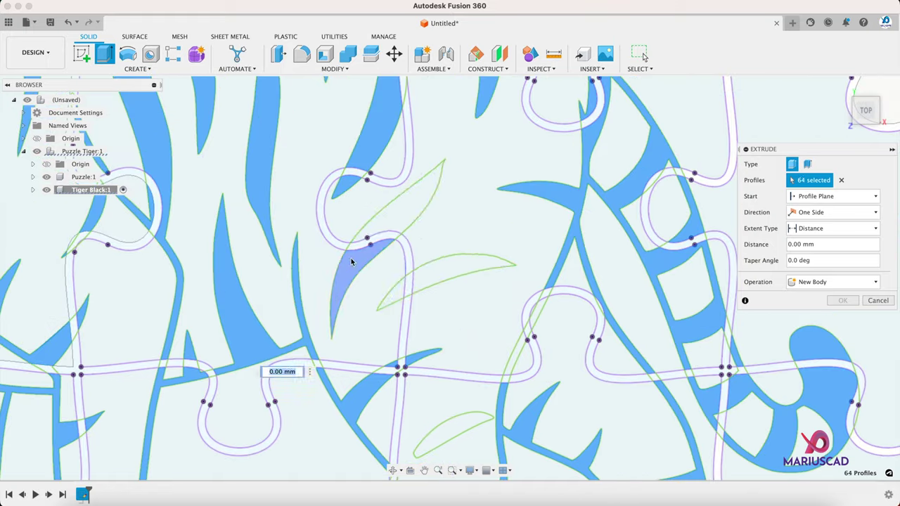
Add the separate black stripes on the tiger's haunch and hind thigh to the extrusion.
click(349, 261)
click(409, 198)
click(457, 268)
click(469, 421)
scroll(469, 422, down, 3)
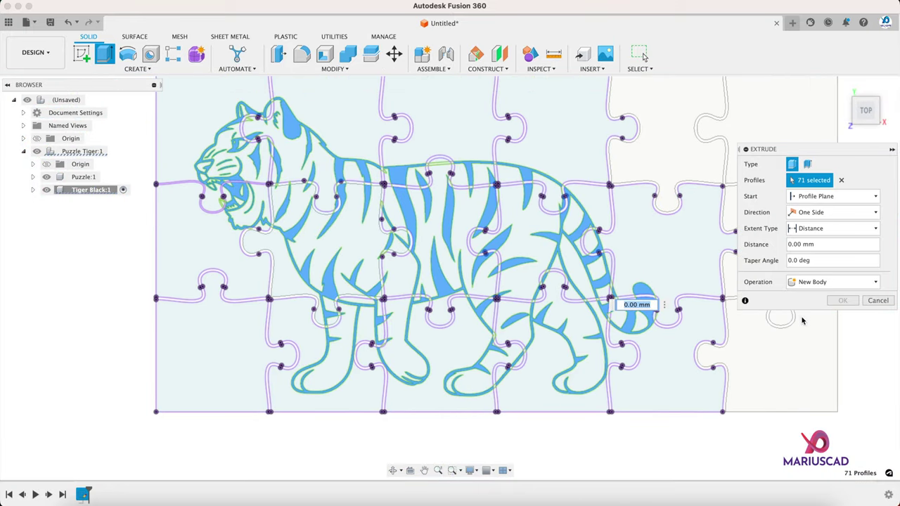
Set the extrusion distance to 3 mm, add the missed outline segment on the back and create the new bodies.
shift+middle_drag(717, 335, 693, 283)
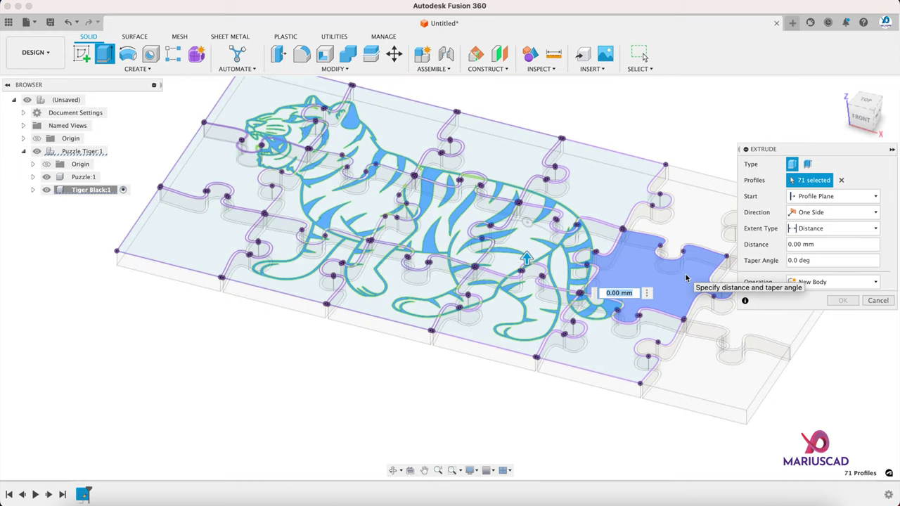
key(Return)
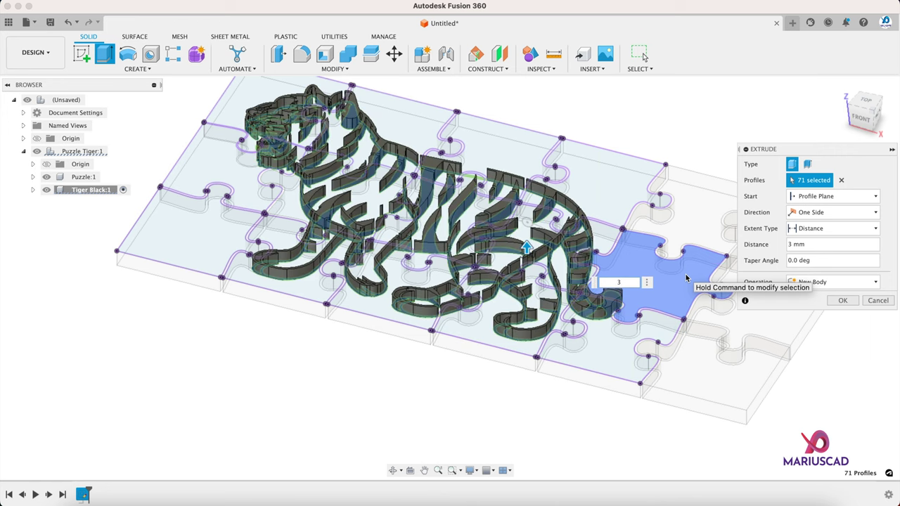
shift+middle_drag(501, 218, 507, 265)
scroll(485, 183, up, 6)
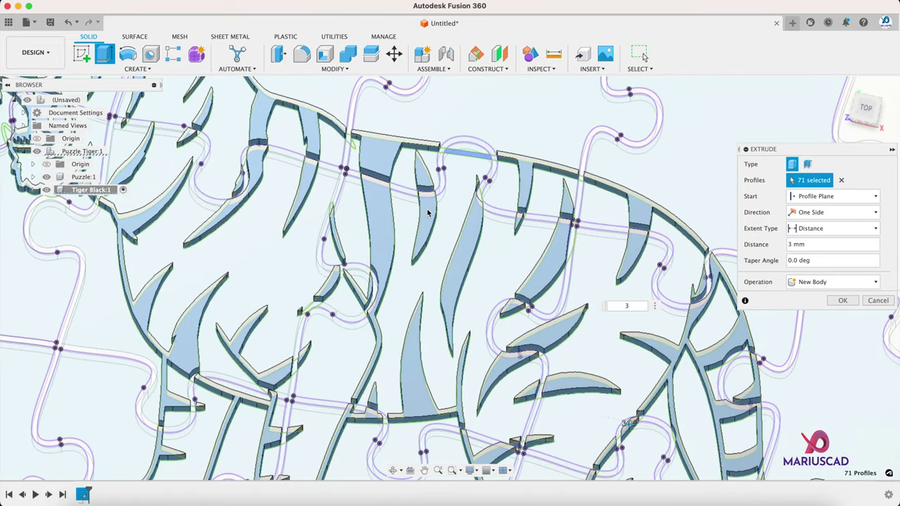
scroll(430, 214, down, 1)
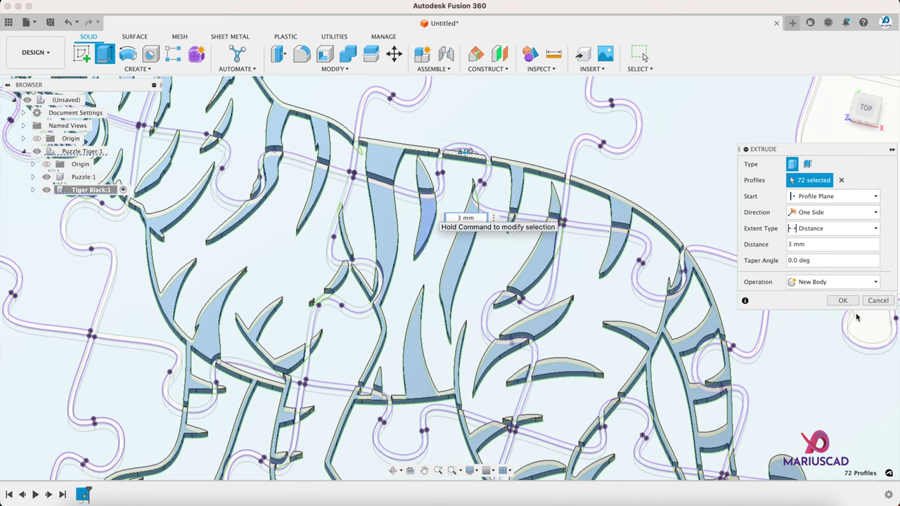
key(Return)
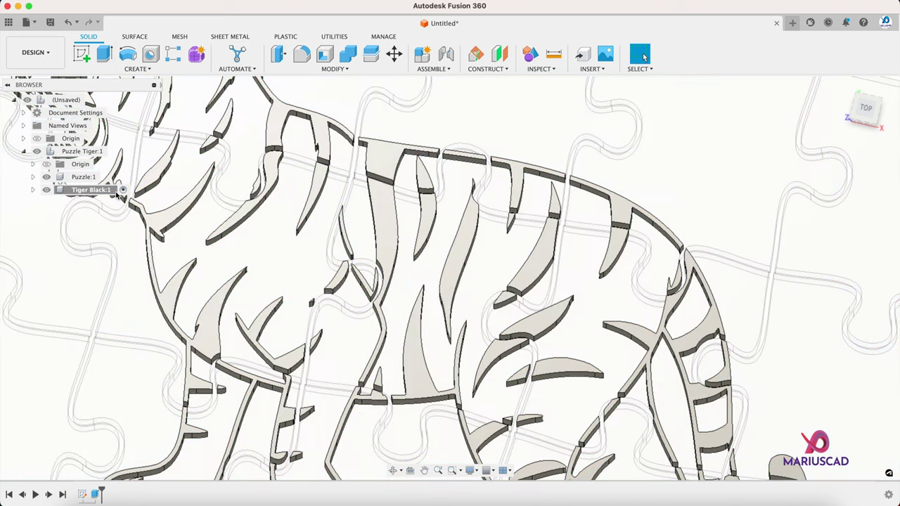
Inspect the extruded tiger outline and the list of bodies in the Tiger Black component.
scroll(316, 184, down, 5)
shift+middle_drag(319, 204, 333, 220)
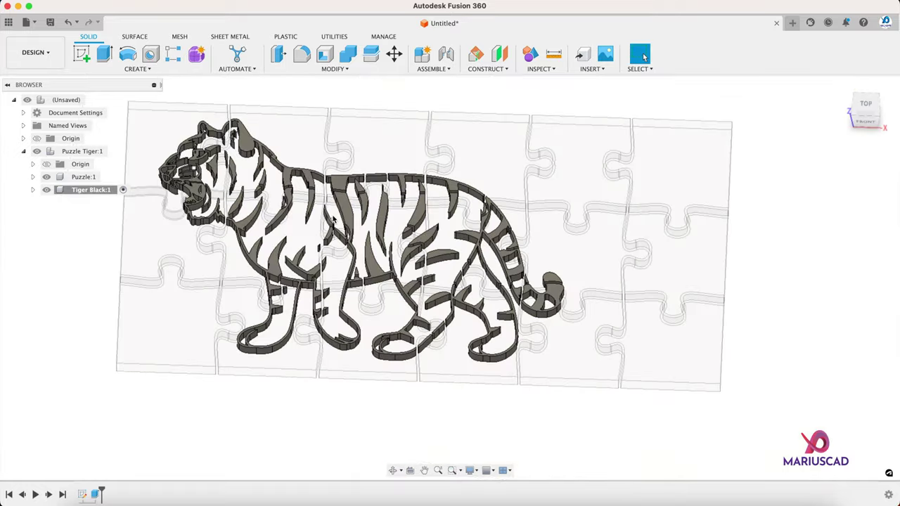
click(33, 190)
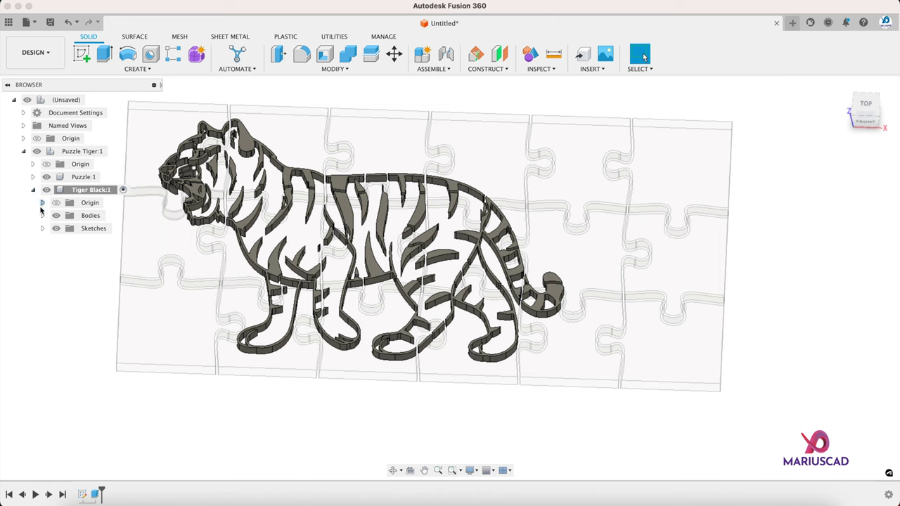
click(42, 216)
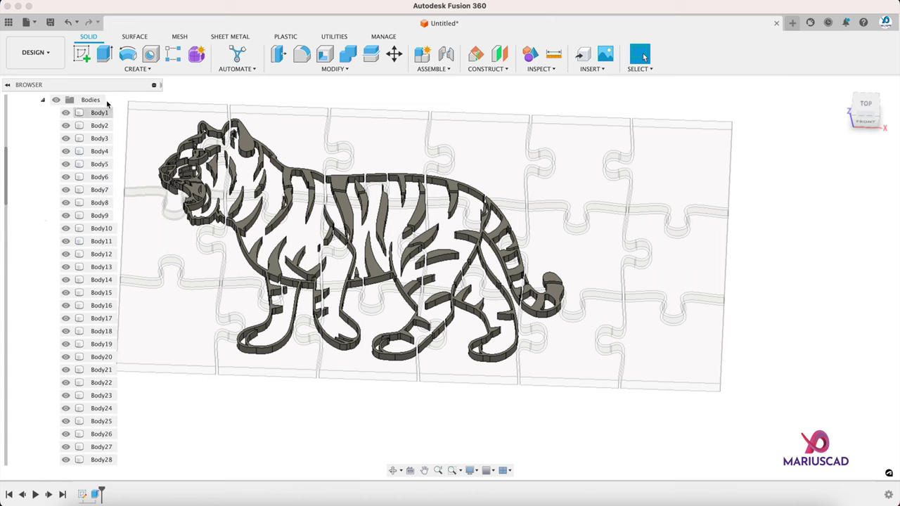
click(44, 101)
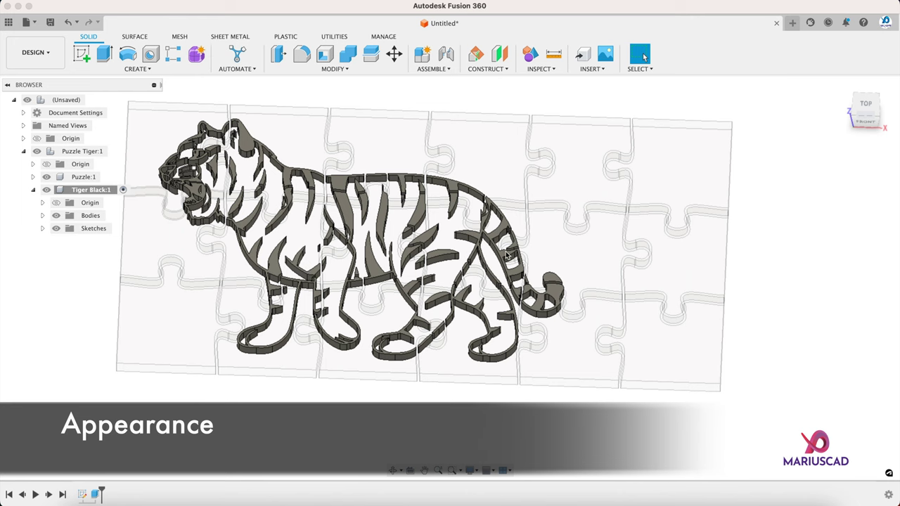
Search the appearance library for black plastic and apply Plastic - Glossy (Black) to the Tiger Black component.
key(a)
click(719, 317)
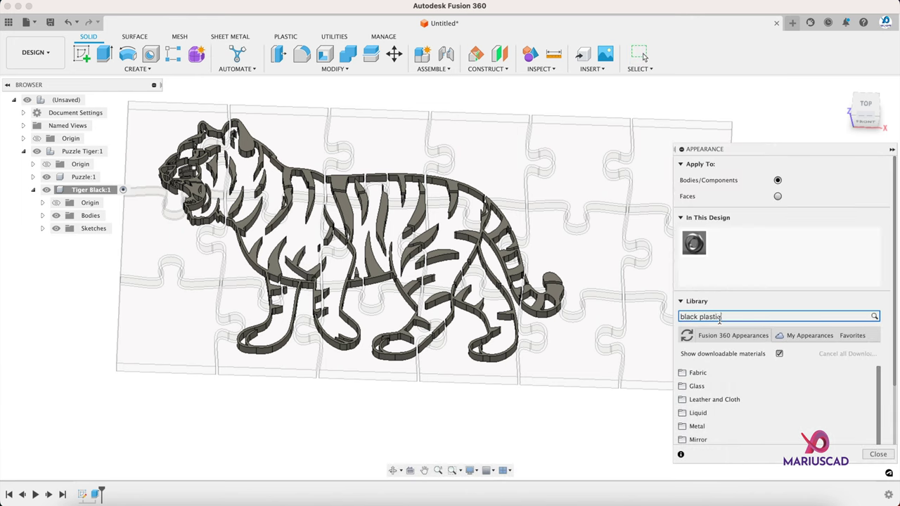
drag(720, 402, 720, 403)
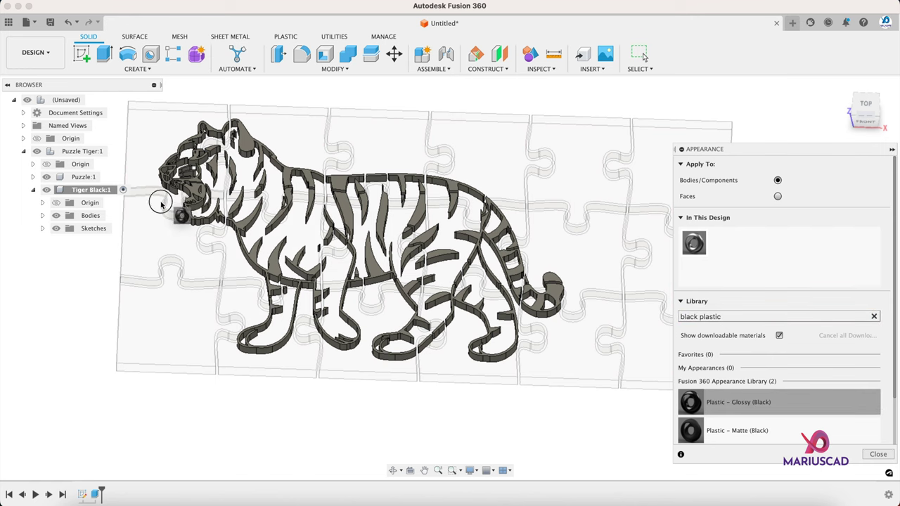
drag(161, 203, 118, 189)
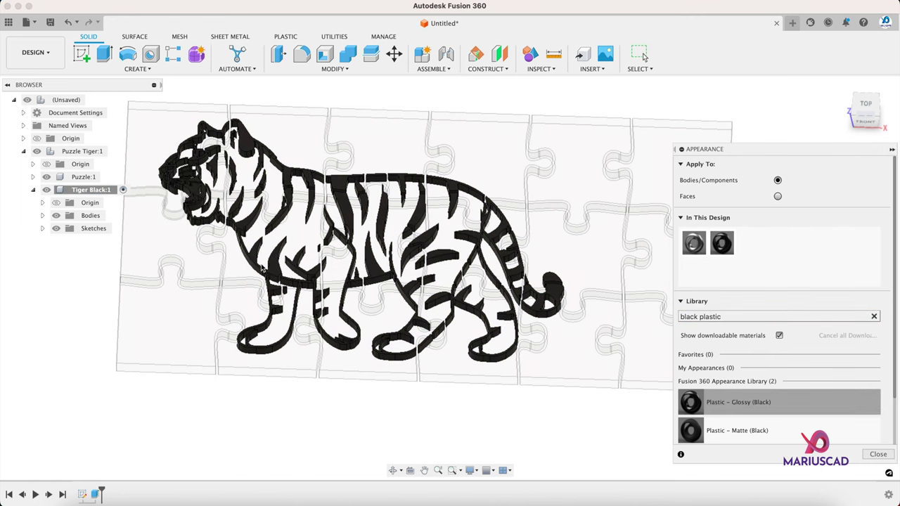
key(Escape)
click(33, 189)
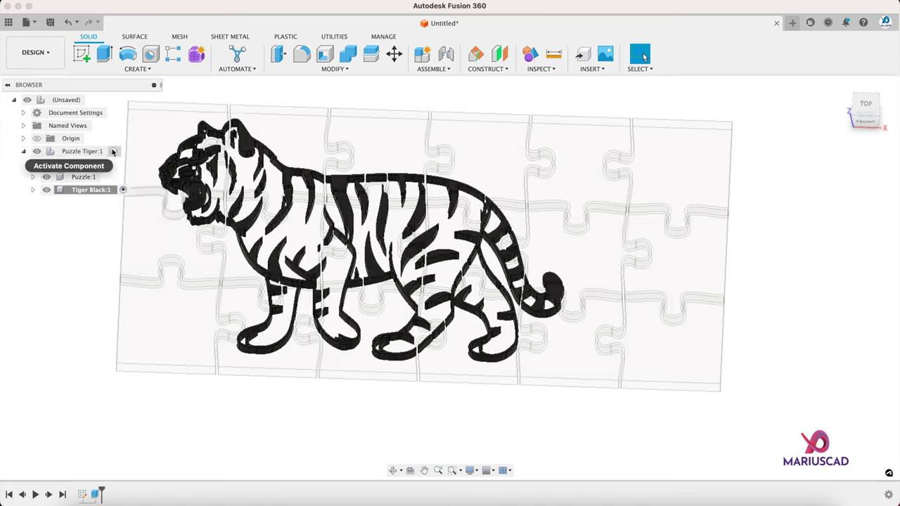
Activate the Puzzle Tiger component and create a new internal component named Tiger Yellow inside it.
click(115, 151)
click(129, 71)
click(124, 80)
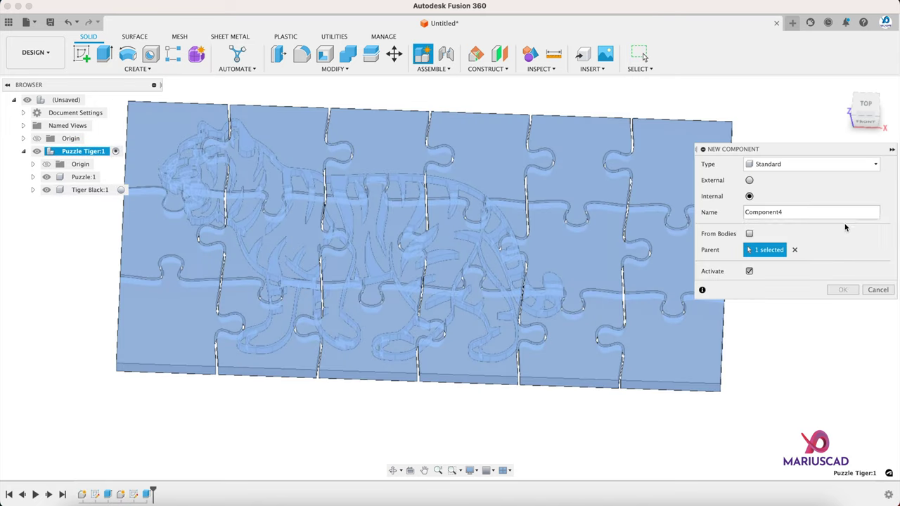
double_click(739, 209)
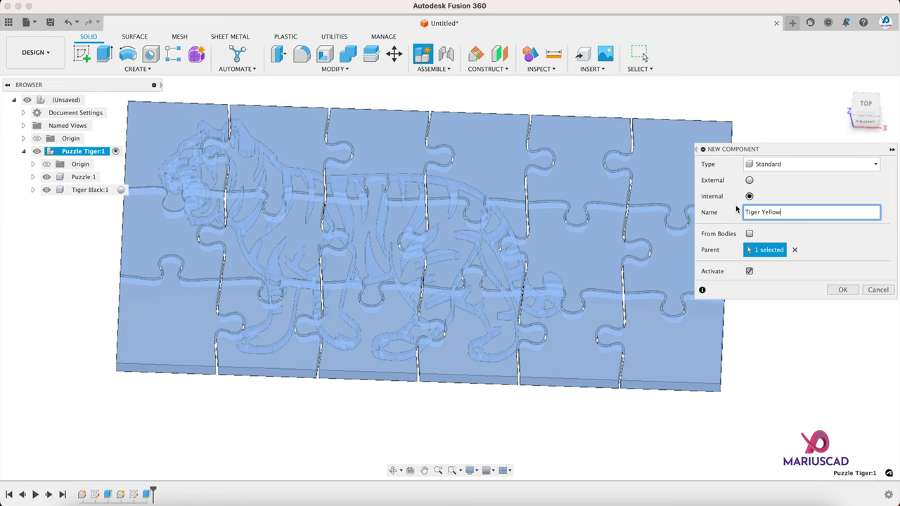
text(Tiger Yellow)
key(Return)
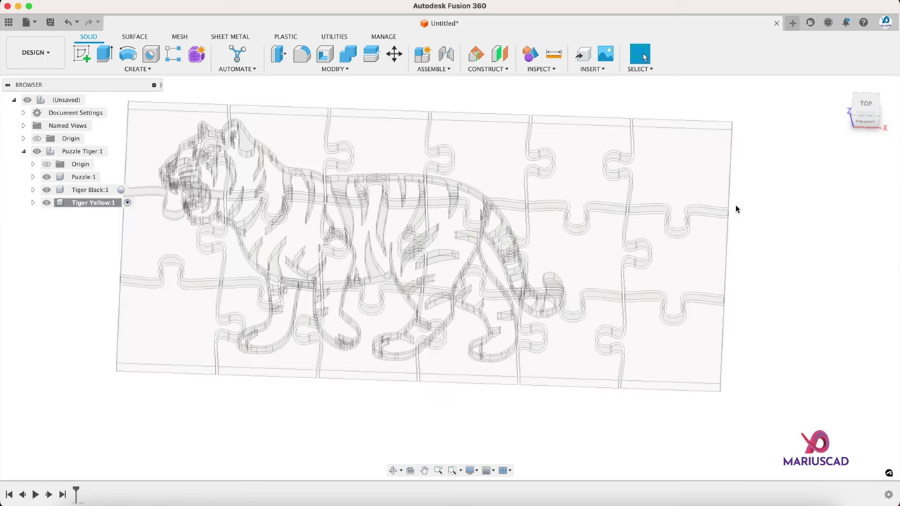
Show Sketch1 of the Tiger Black component so its profiles can be used, viewed from above.
click(32, 189)
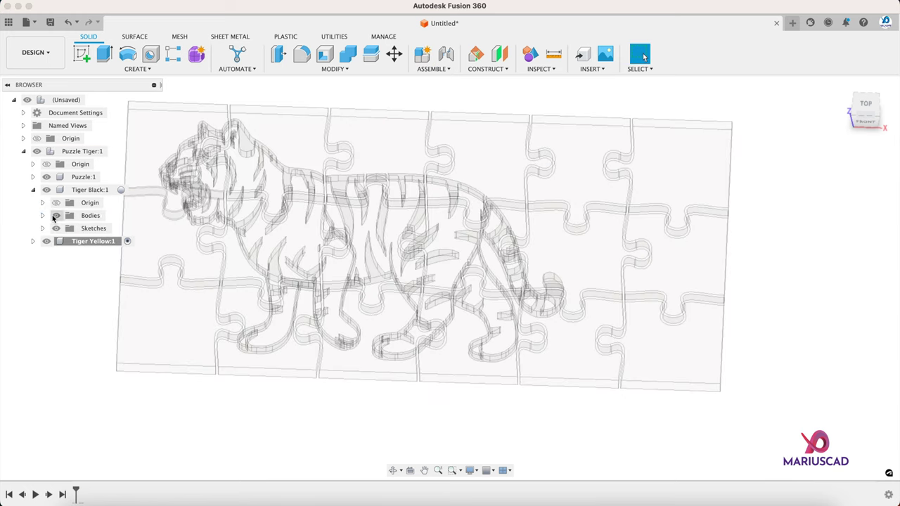
click(43, 229)
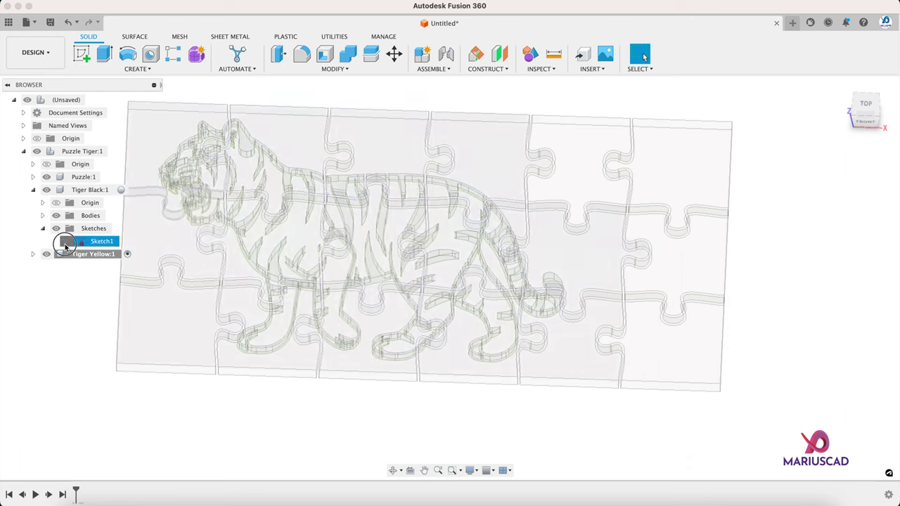
shift+middle_drag(451, 223, 455, 232)
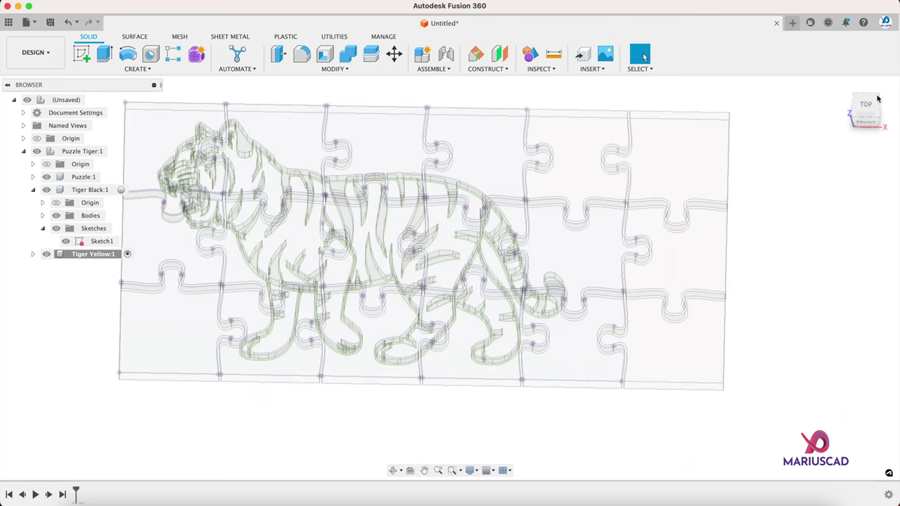
click(858, 111)
Start an extrusion with the yellow profiles of the tiger's chest, neck, face, lower jaw and ear.
key(e)
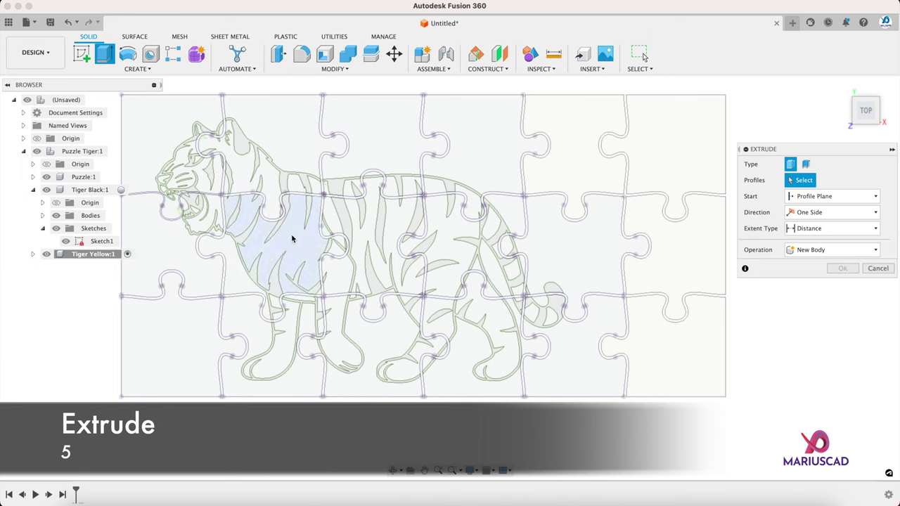
click(294, 238)
click(274, 184)
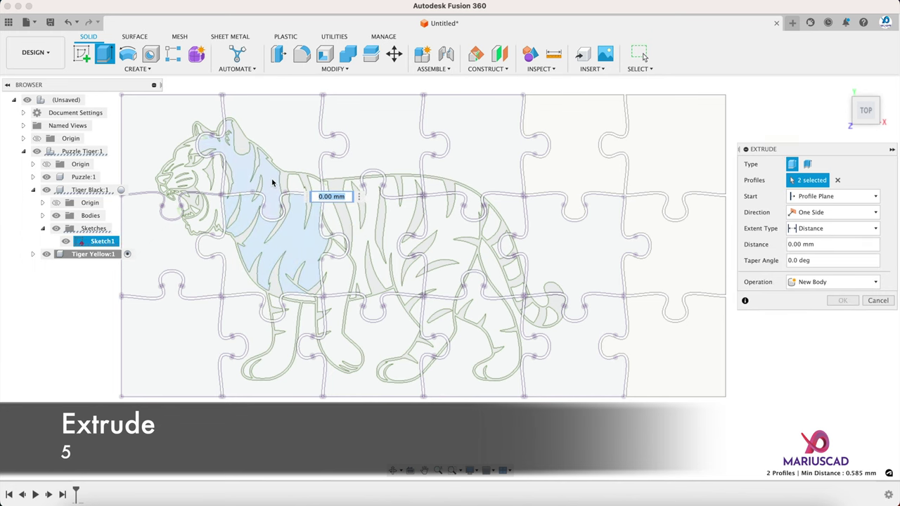
scroll(273, 182, up, 3)
middle_drag(334, 223, 470, 280)
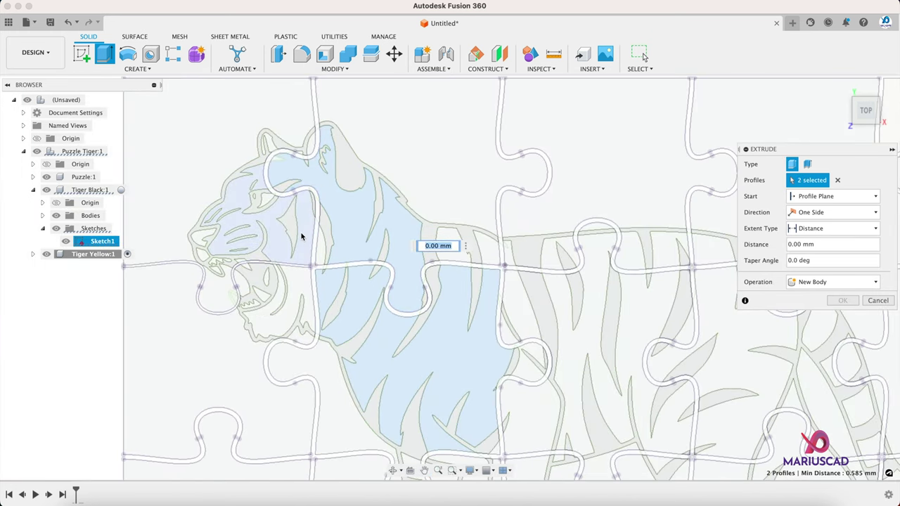
click(302, 236)
click(319, 251)
click(295, 299)
click(271, 144)
Add the yellow profiles between the stripes on the shoulder, back, flank and front legs to the extrusion.
scroll(434, 257, up, 5)
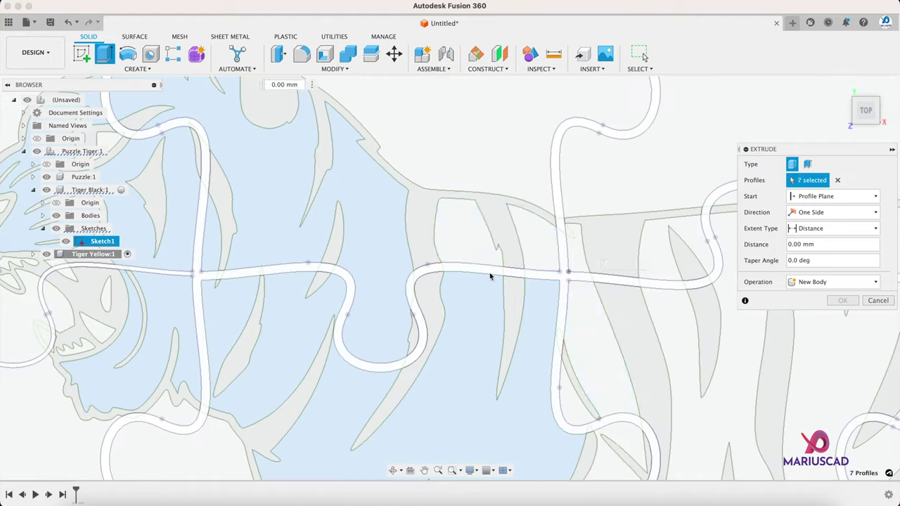
click(461, 229)
click(532, 243)
click(603, 351)
scroll(603, 386, down, 2)
middle_drag(696, 420, 449, 159)
click(373, 232)
click(362, 380)
click(223, 390)
click(152, 386)
Add the remaining yellow profiles on the front legs, near hind foot, thigh and haunch to the extrusion.
middle_drag(191, 388, 393, 269)
scroll(394, 269, down, 4)
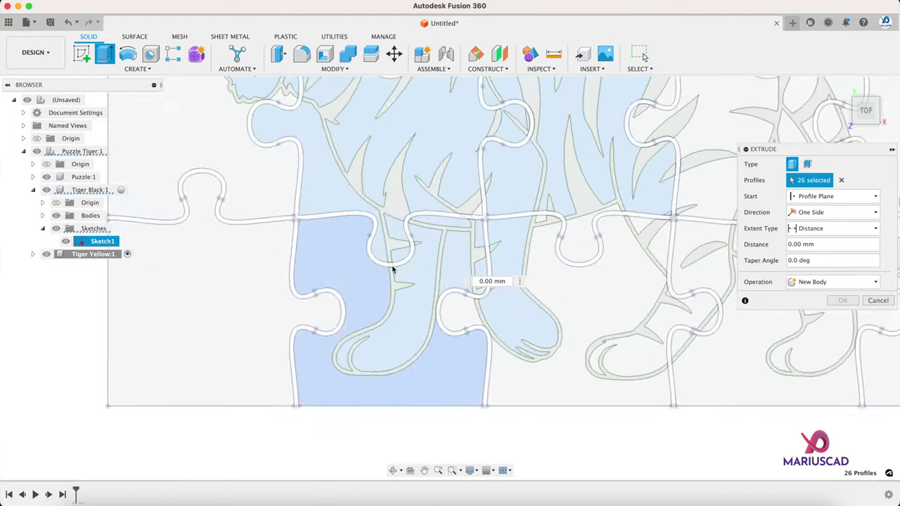
click(392, 270)
scroll(422, 159, up, 4)
click(437, 290)
scroll(438, 289, down, 3)
click(498, 402)
click(548, 316)
click(547, 210)
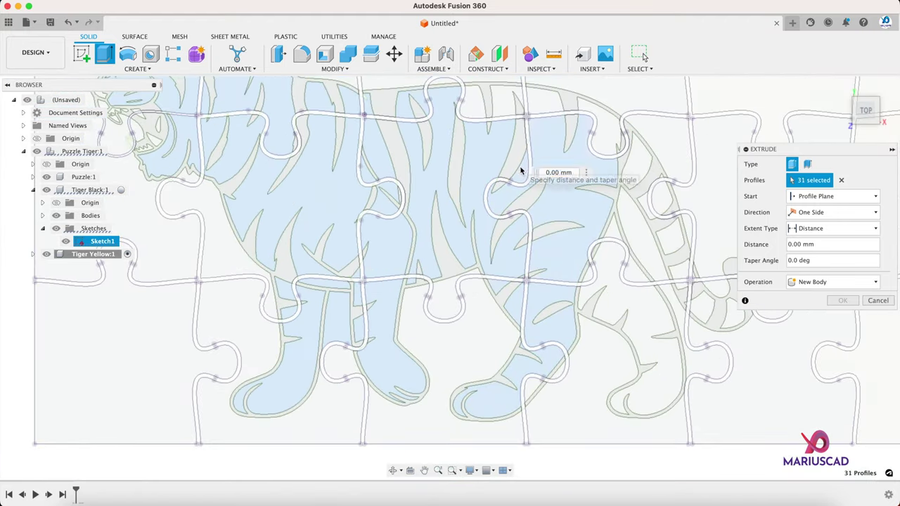
Add the yellow profiles of the rump, the far hind leg and the upper tail to the extrusion.
click(507, 105)
click(606, 130)
click(671, 241)
click(631, 309)
click(630, 271)
Add the small yellow segments along the lower tail, around the puzzle joint, to the extrusion.
scroll(691, 282, up, 5)
middle_drag(691, 281, 532, 277)
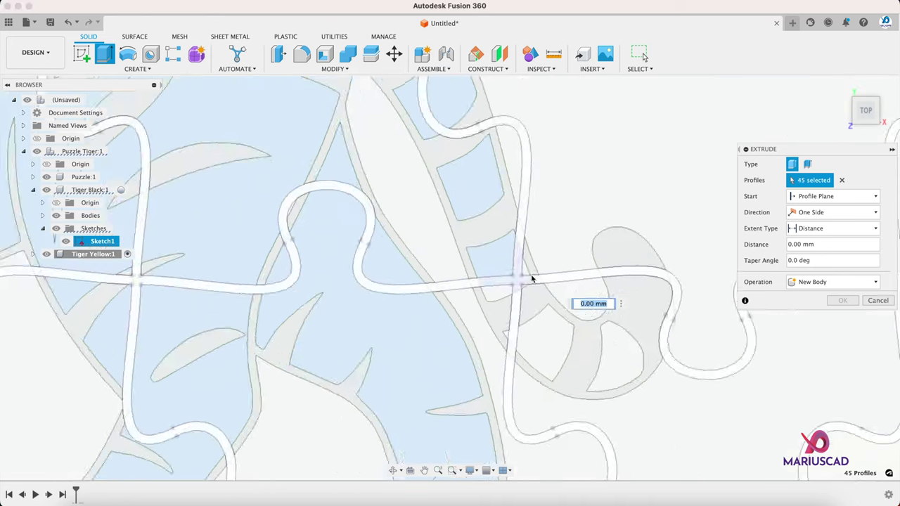
scroll(548, 256, up, 3)
click(480, 253)
click(481, 306)
click(565, 380)
click(680, 416)
click(524, 297)
click(495, 381)
Set the extrusion distance to 3 mm, add the missed sliver on the near hind foot and create the new bodies.
scroll(589, 212, down, 5)
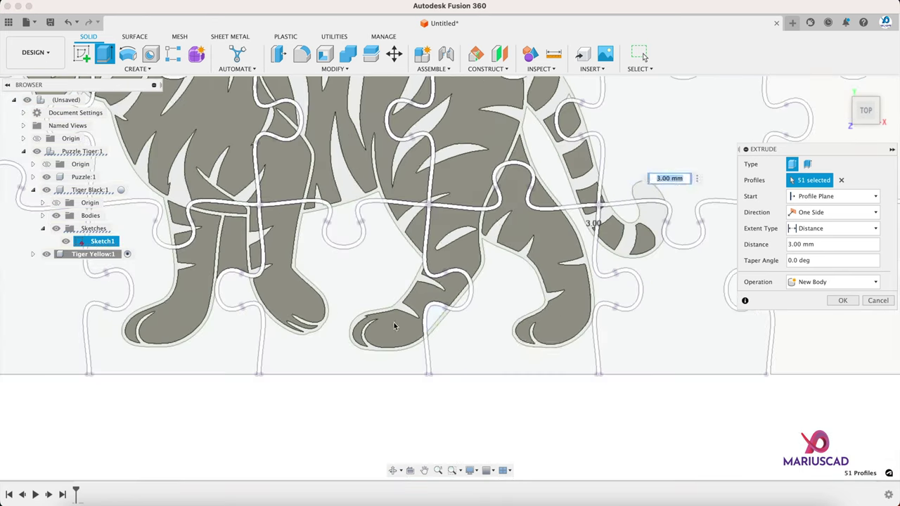
click(429, 316)
scroll(467, 334, down, 2)
scroll(456, 344, down, 1)
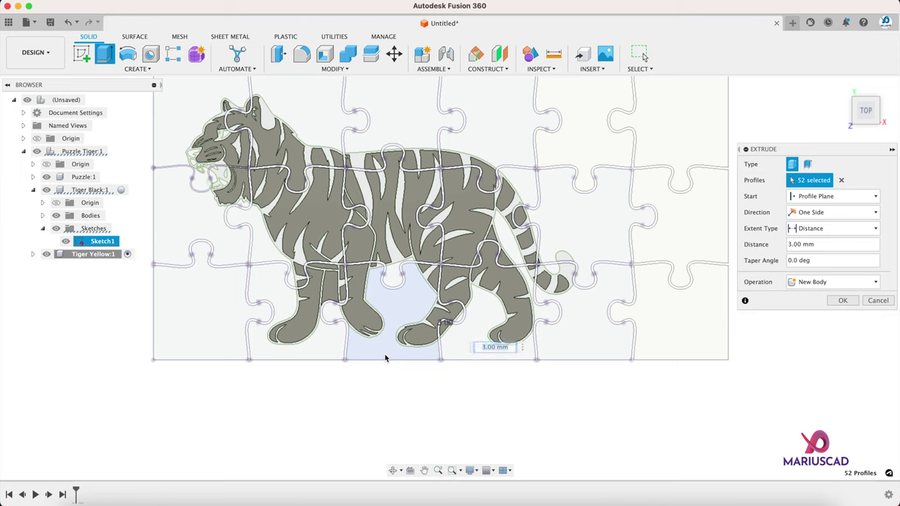
shift+middle_drag(385, 355, 394, 334)
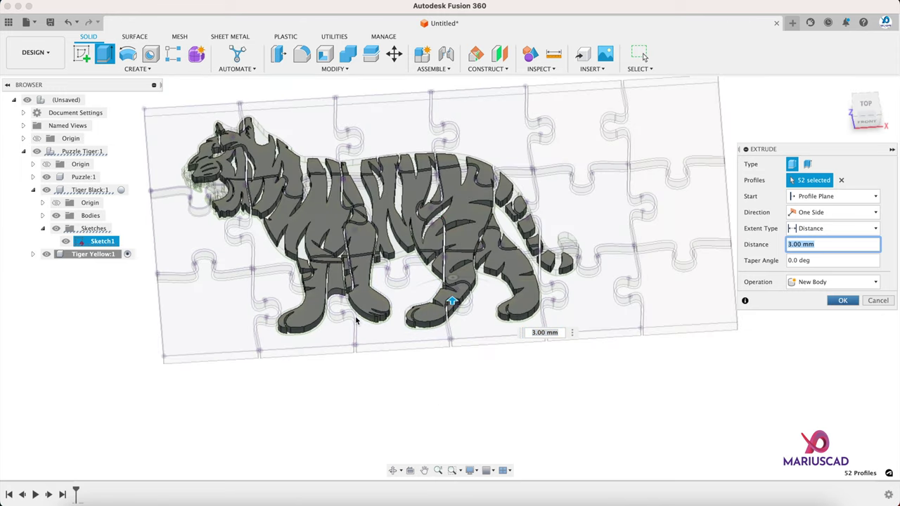
key(Return)
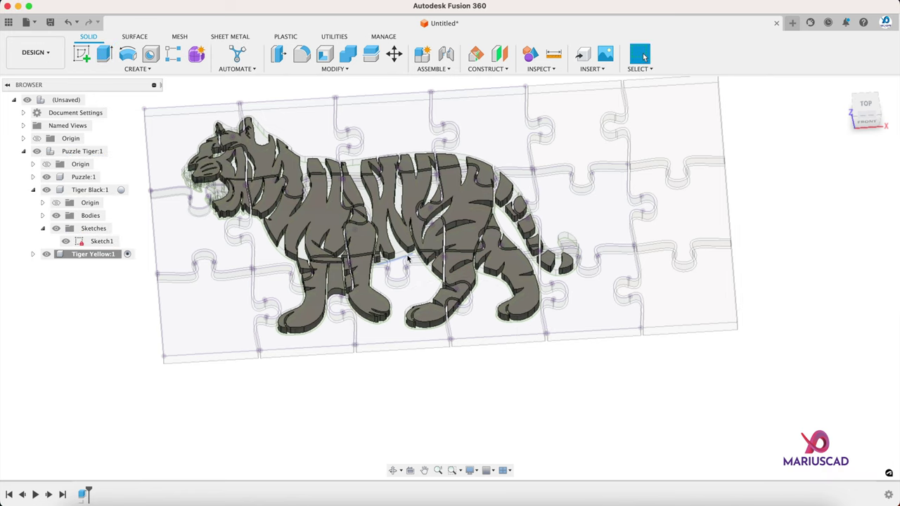
Search the appearance library for yellow plastic and apply Plastic - Glossy (Yellow) to the Tiger Yellow component.
key(a)
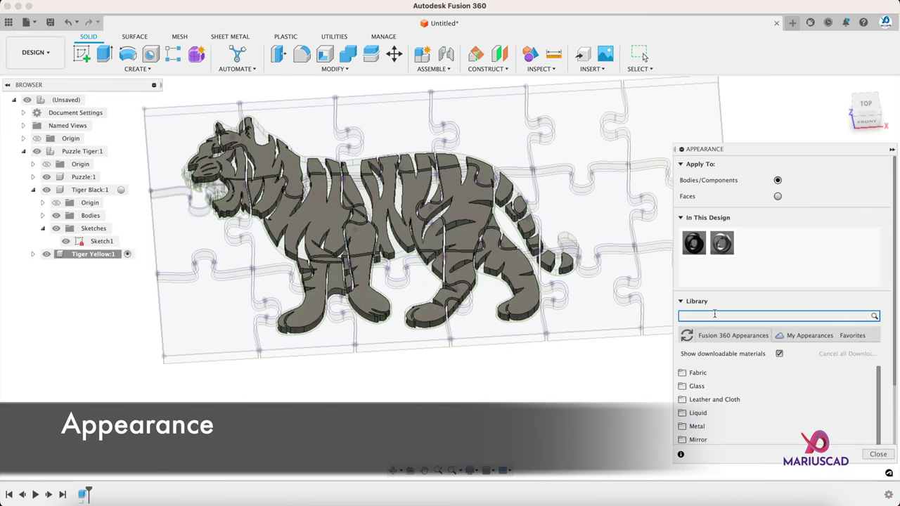
text(yellow plastic)
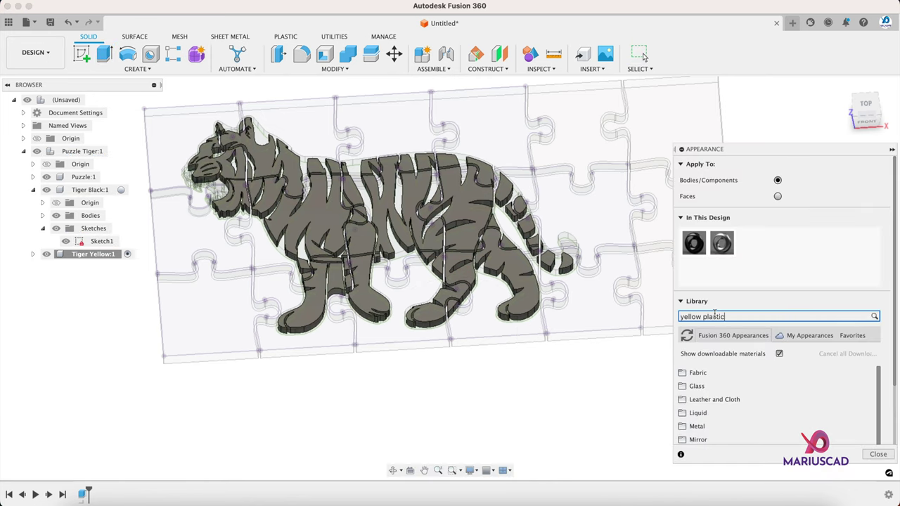
key(Return)
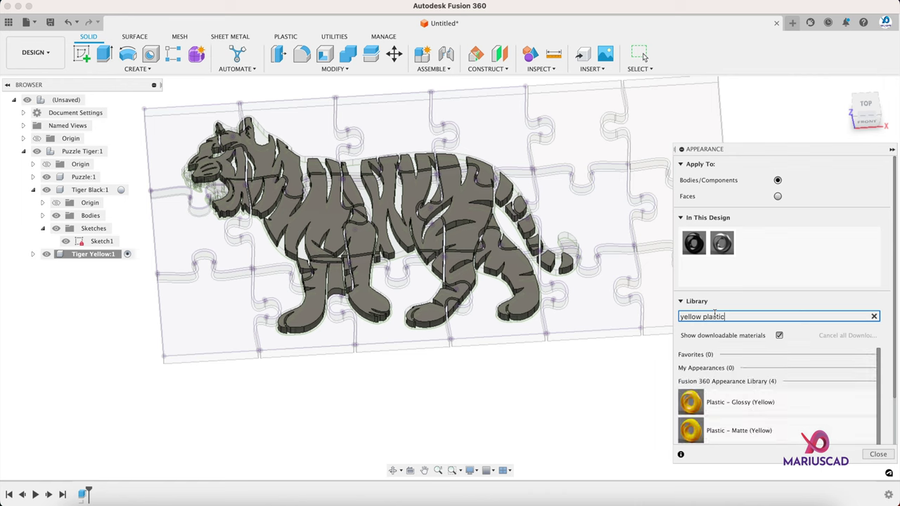
drag(703, 402, 77, 256)
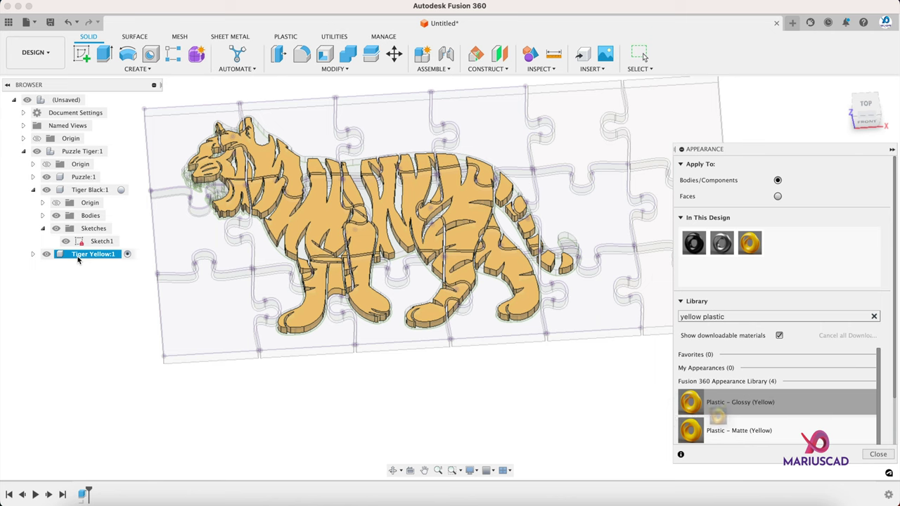
key(Escape)
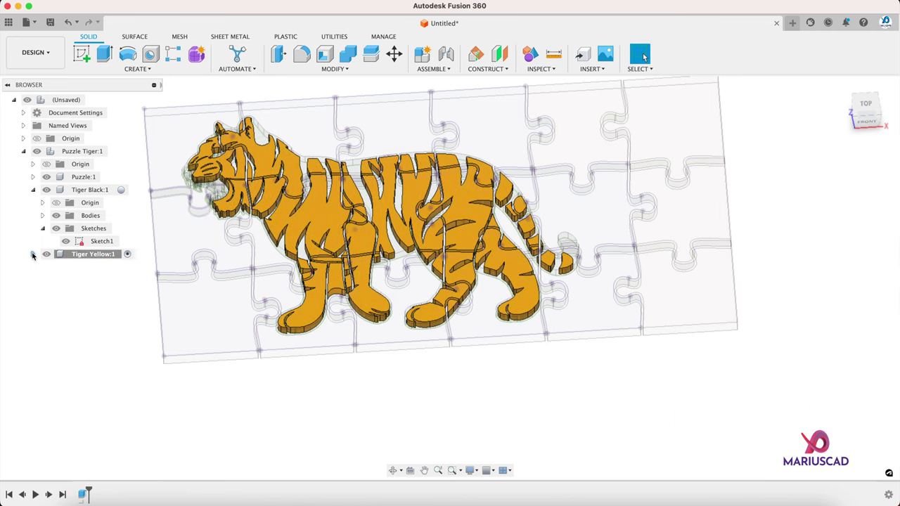
Activate the Puzzle Tiger component and create a new internal component named Tiger White inside it.
click(113, 151)
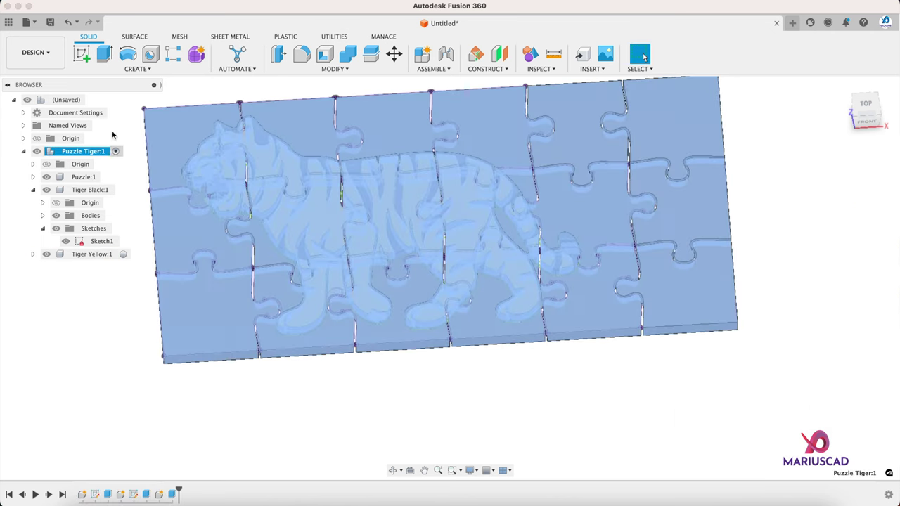
click(138, 69)
click(105, 81)
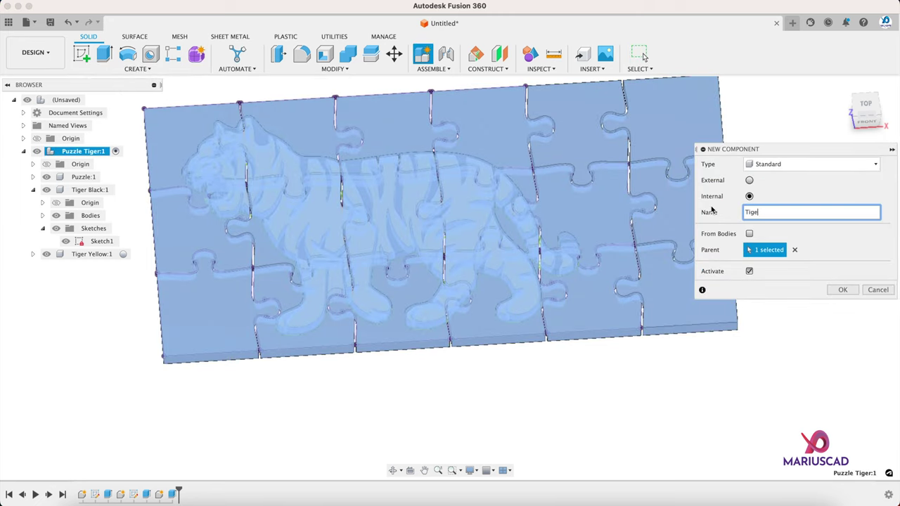
text(Tiger White)
key(Return)
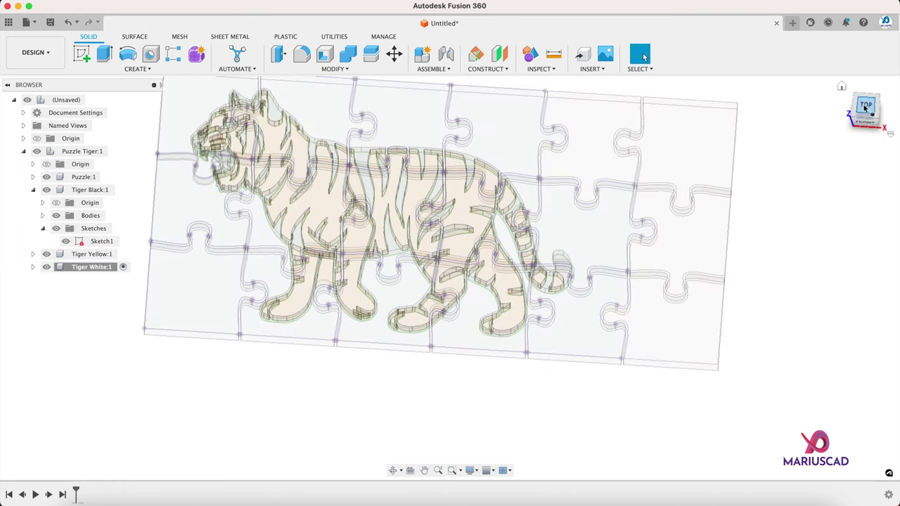
Start a 3 mm extrusion with the white profiles of the tiger's eye, nose, upper lip and front fang.
click(865, 105)
key(e)
scroll(230, 135, up, 5)
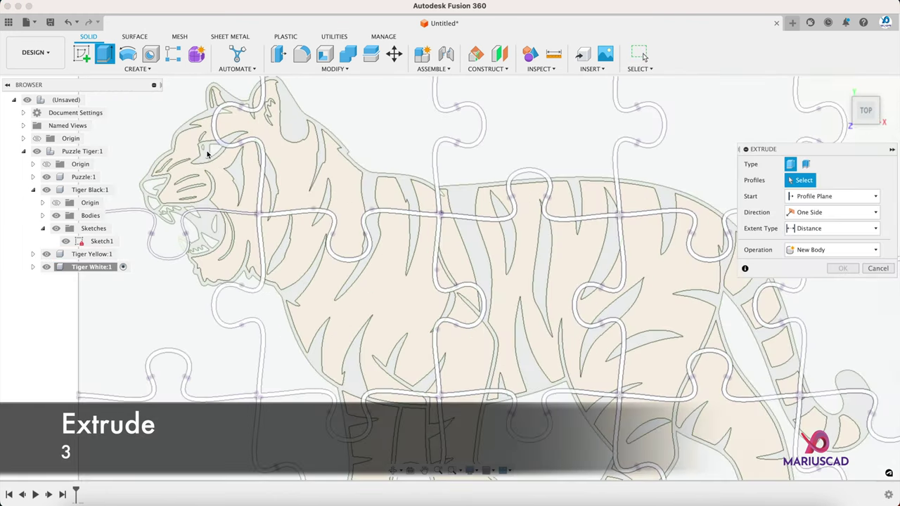
click(147, 196)
click(143, 214)
scroll(152, 221, up, 4)
click(169, 224)
text(3)
click(180, 212)
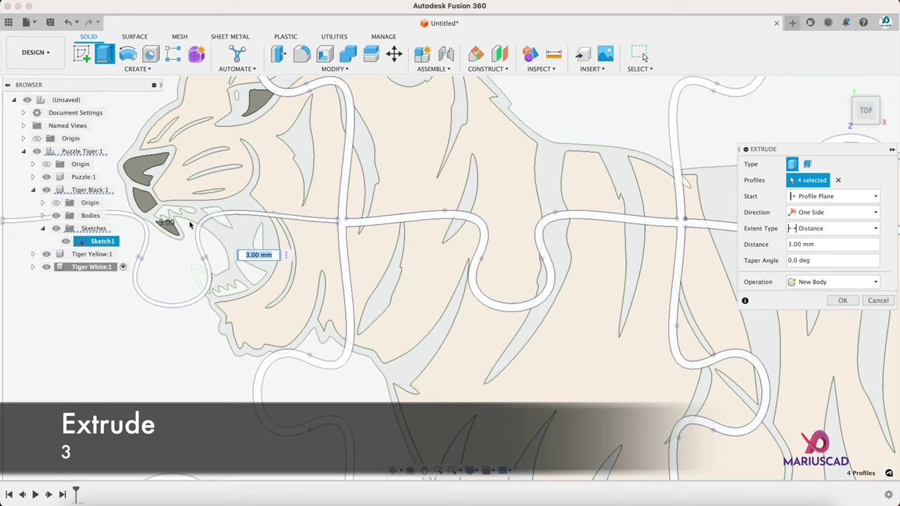
Add the remaining white profiles of the teeth and inner mouth to the extrusion and create the new bodies.
click(190, 212)
click(223, 219)
click(257, 242)
click(247, 267)
click(227, 290)
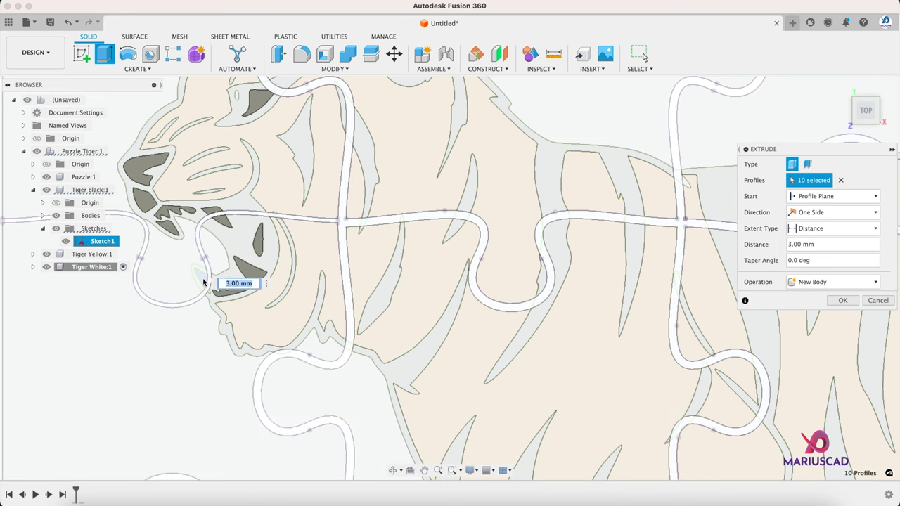
click(203, 283)
scroll(204, 286, up, 5)
click(217, 302)
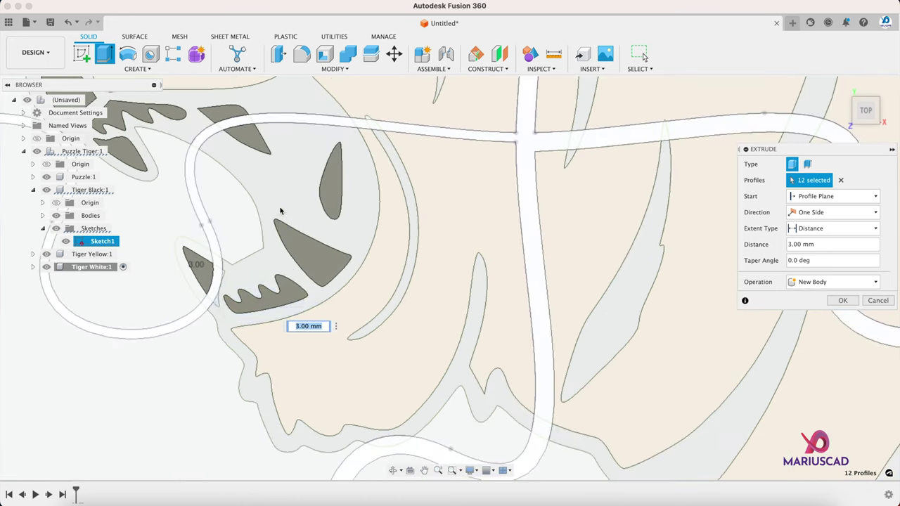
scroll(280, 211, down, 4)
scroll(279, 210, down, 5)
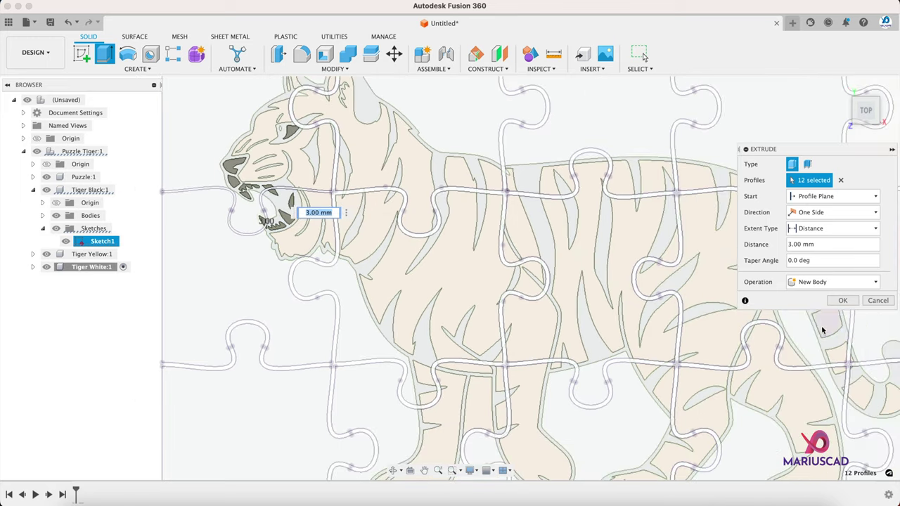
click(841, 300)
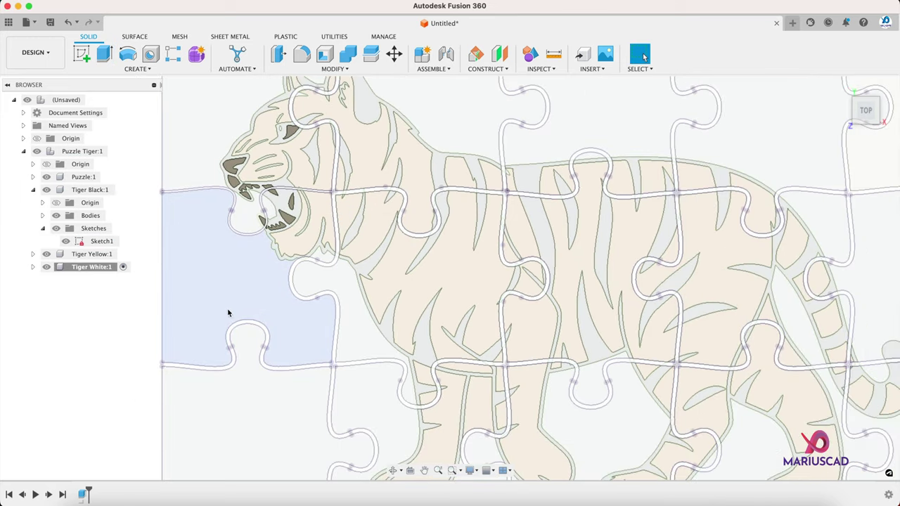
Search the appearance library for white plastic and apply Plastic - Matte (White) to the Tiger White component.
shift+middle_drag(227, 308, 336, 267)
key(a)
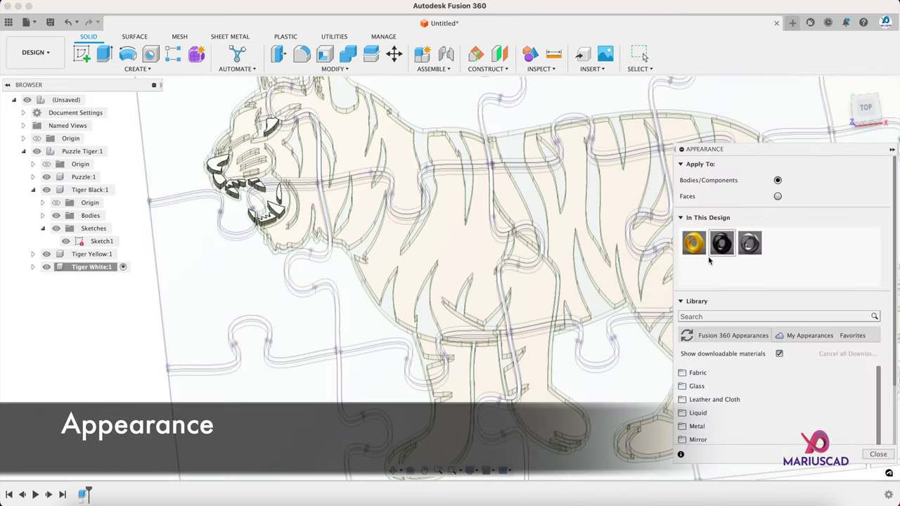
click(715, 315)
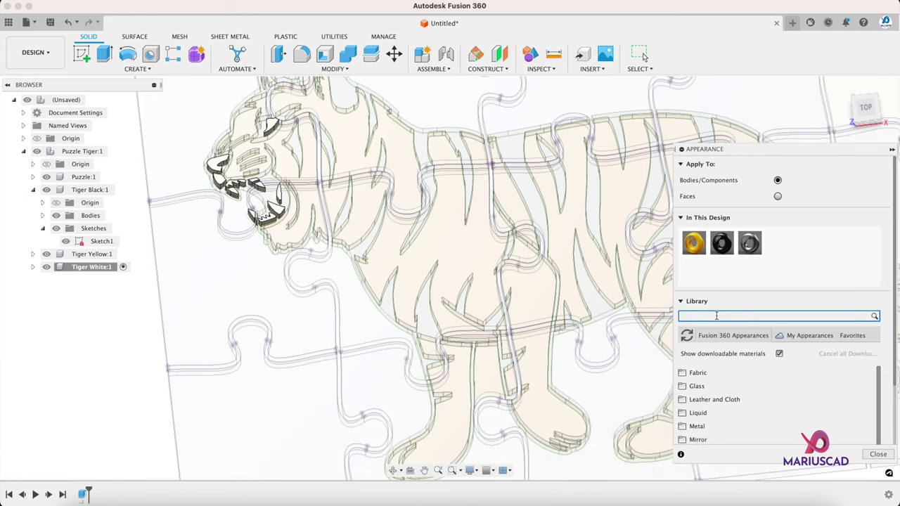
text(plastic white)
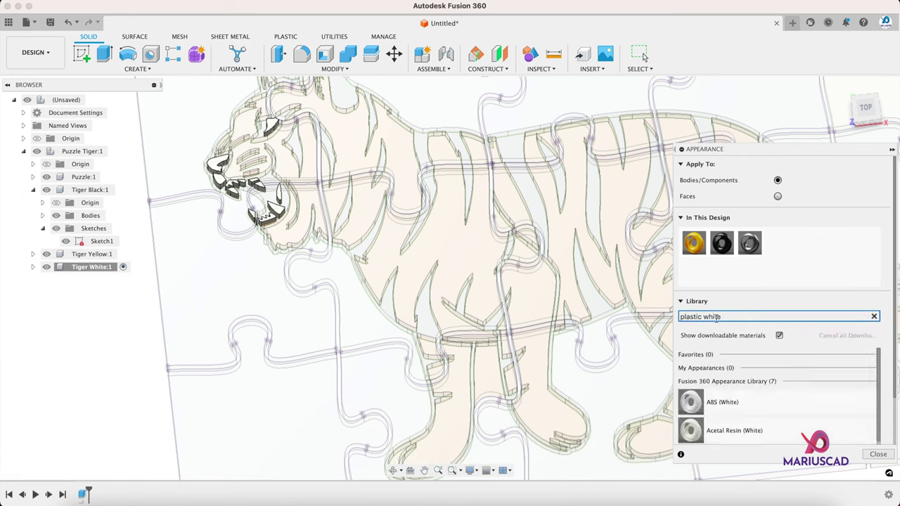
scroll(743, 402, down, 5)
drag(742, 402, 80, 274)
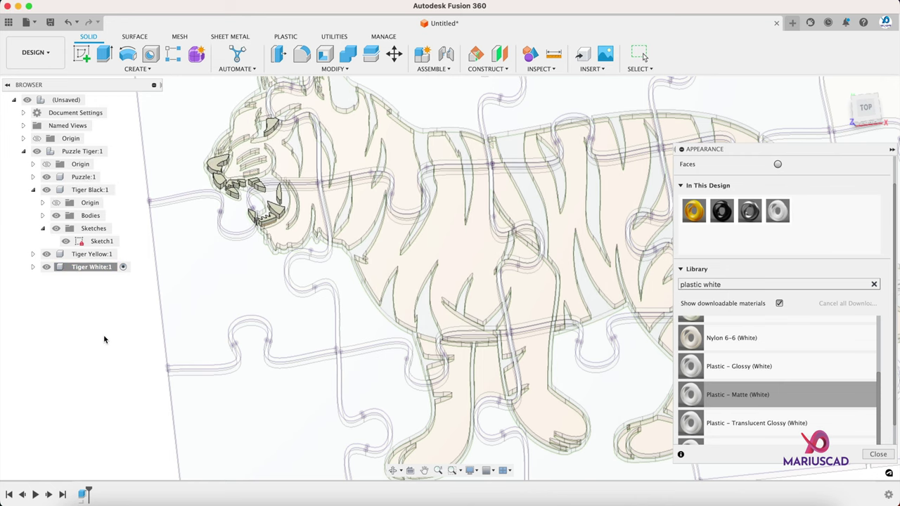
Close the appearance settings, activate the Puzzle Tiger component and hide the Tiger Black sketch.
key(Escape)
scroll(105, 339, down, 5)
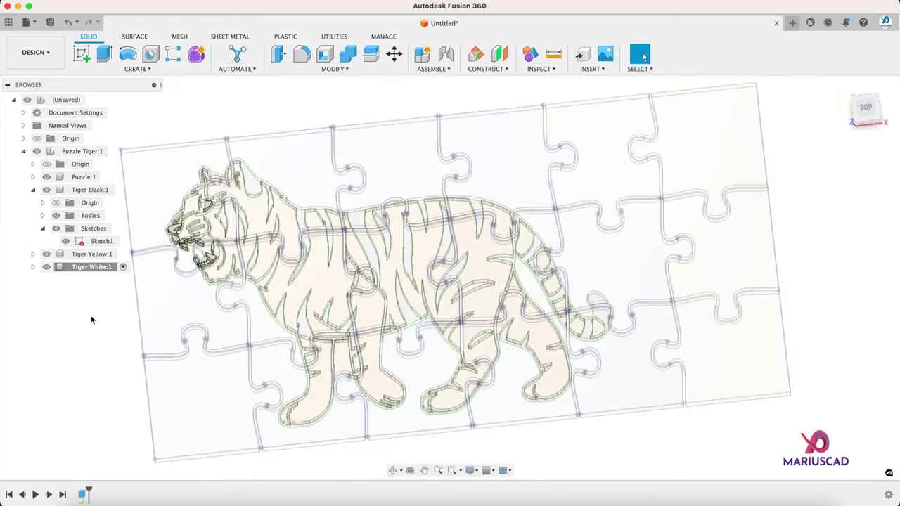
click(115, 151)
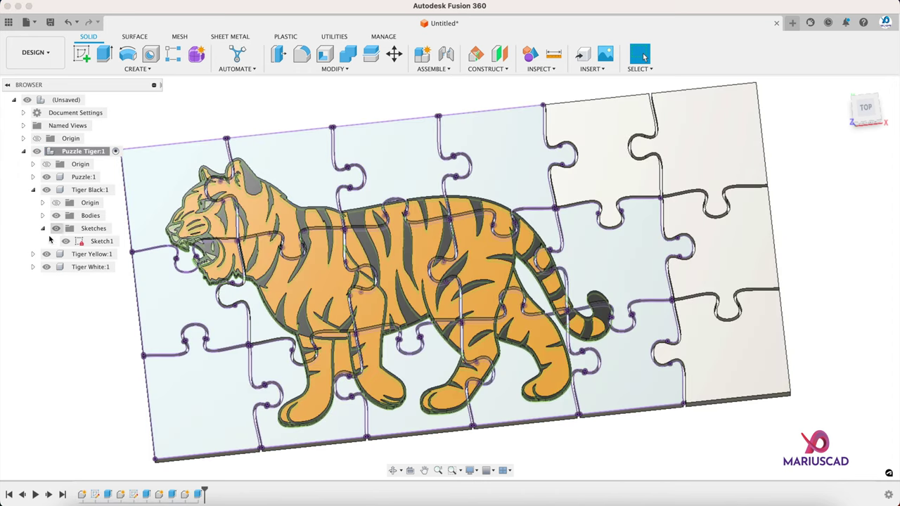
click(67, 242)
Examine the colored tiger puzzle up close and as a whole from above and at slight angles.
scroll(557, 216, down, 4)
mouse_move(560, 282)
shift+middle_down()
mouse_move(549, 301)
mouse_move(570, 254)
mouse_move(571, 221)
mouse_move(538, 206)
mouse_move(558, 187)
mouse_move(596, 204)
mouse_move(605, 241)
mouse_move(603, 264)
mouse_move(568, 278)
shift+middle_up()
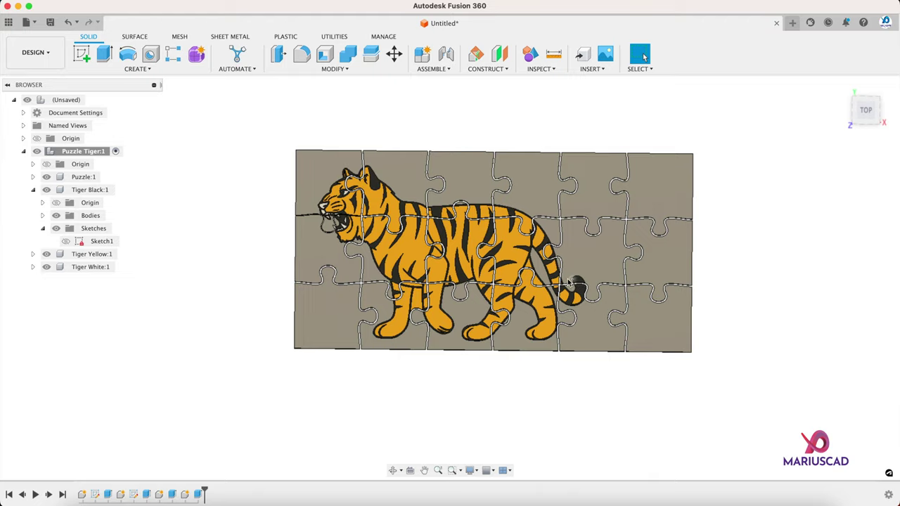
scroll(335, 244, up, 5)
scroll(335, 243, up, 3)
shift+middle_drag(334, 244, 414, 235)
scroll(414, 234, down, 5)
scroll(425, 183, down, 3)
shift+middle_drag(489, 147, 480, 154)
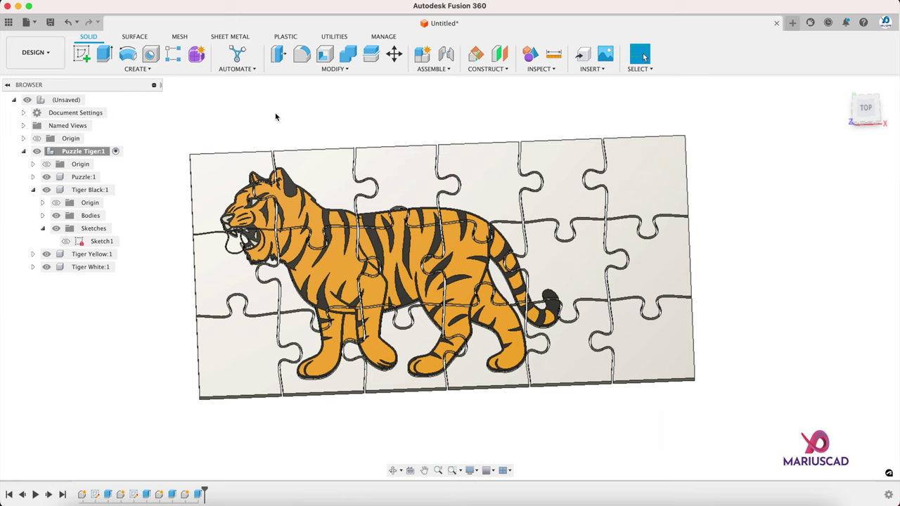
Create a sketch on the top face of the upper-row fifth-column piece and place a text frame across the last three upper-row pieces.
click(33, 190)
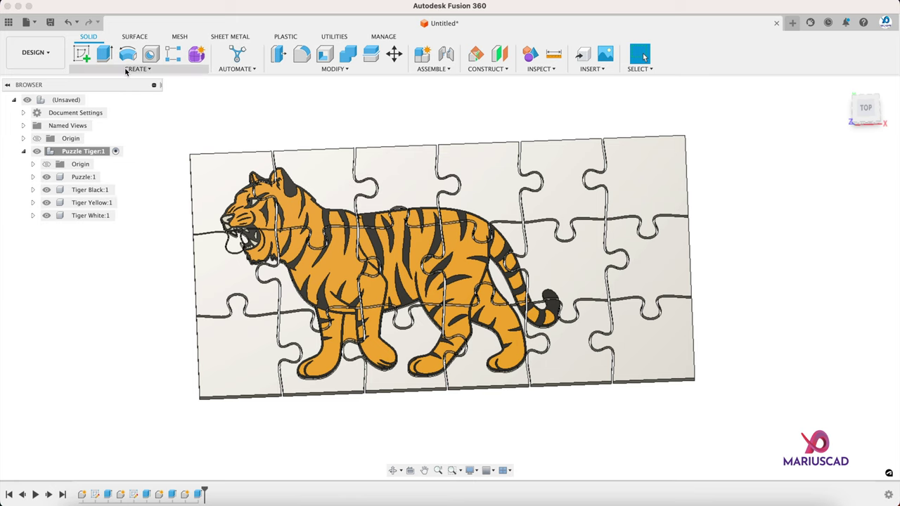
click(82, 54)
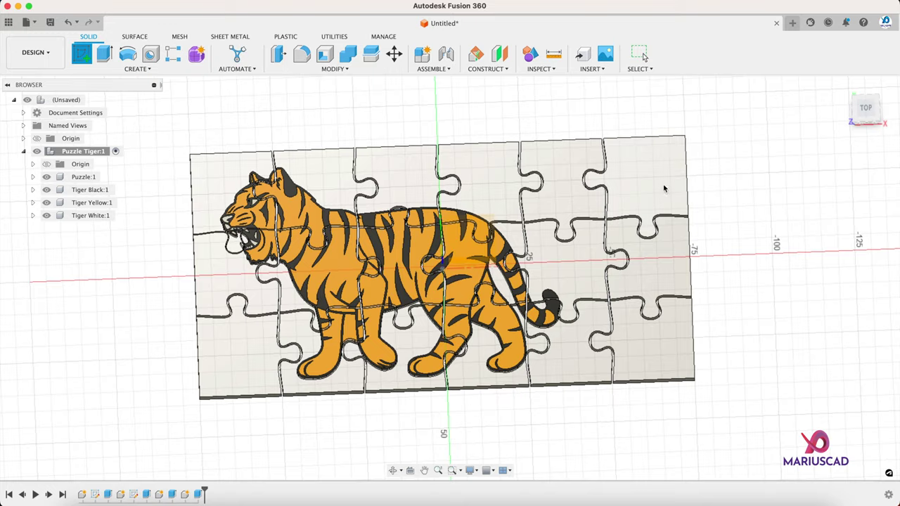
click(565, 161)
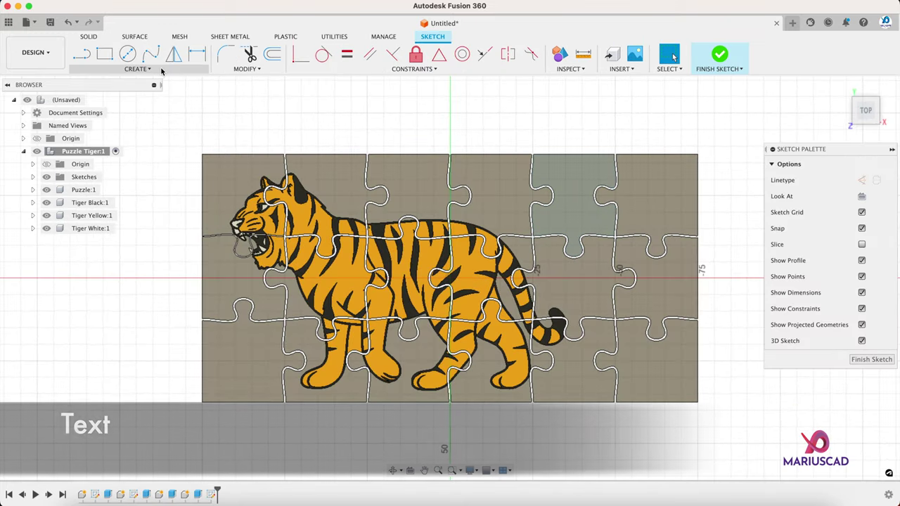
click(161, 69)
click(158, 194)
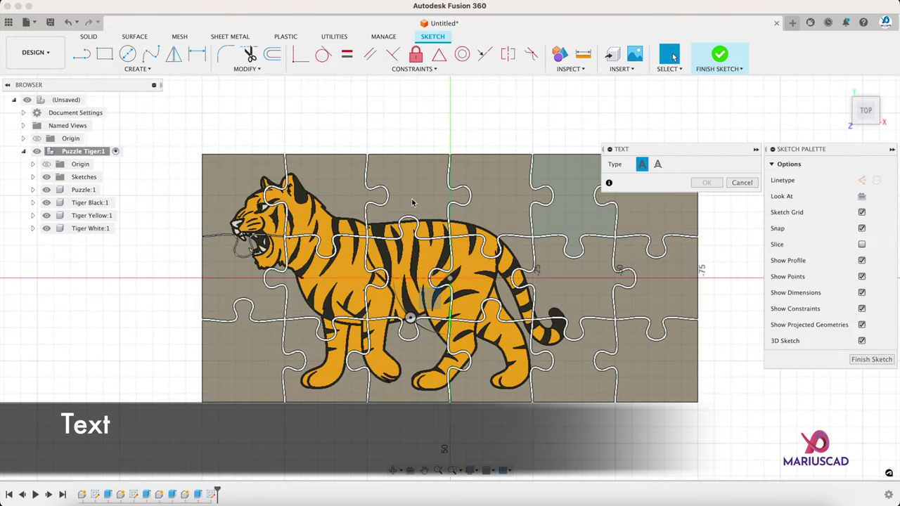
click(458, 164)
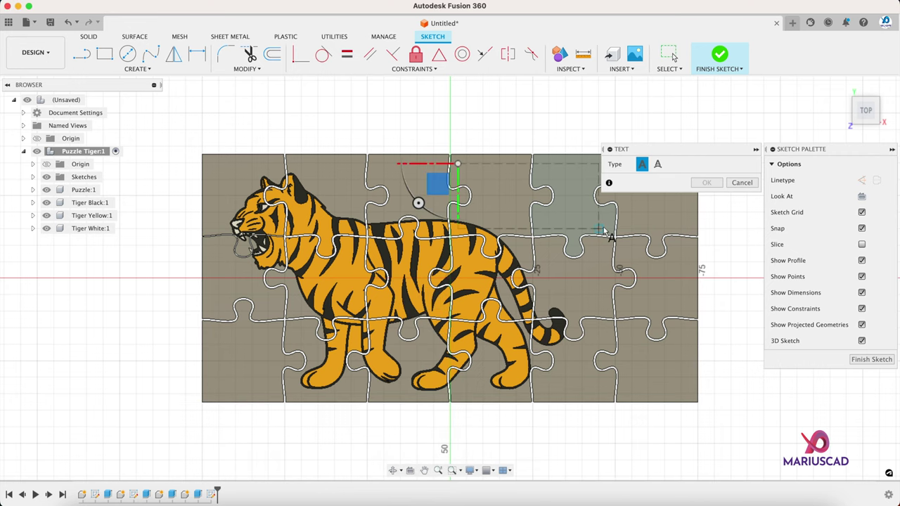
scroll(603, 231, right, 5)
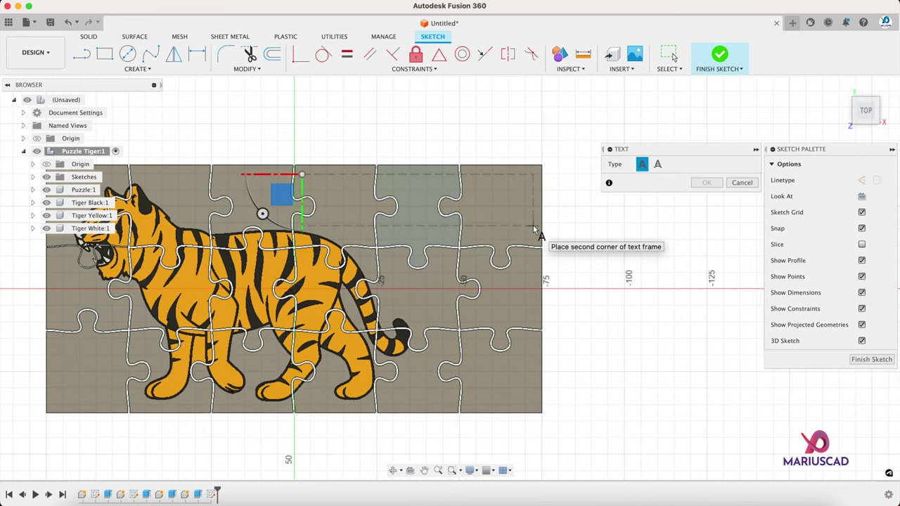
click(533, 226)
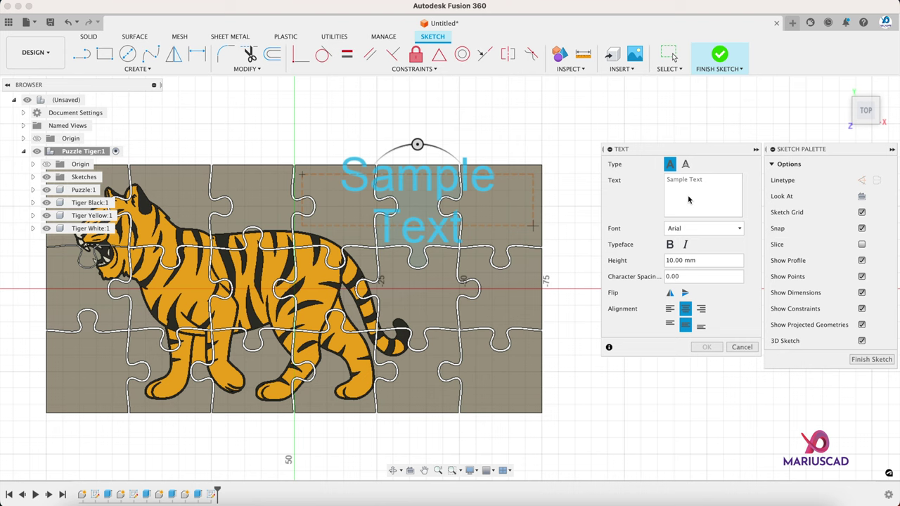
Enter MariusCAD as the sketch text and finish the sketch.
text(MariusCAD)
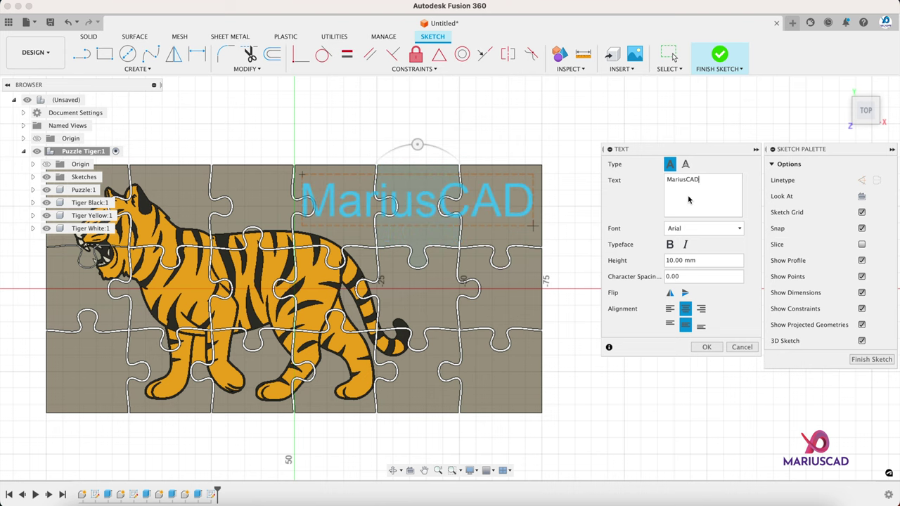
click(701, 347)
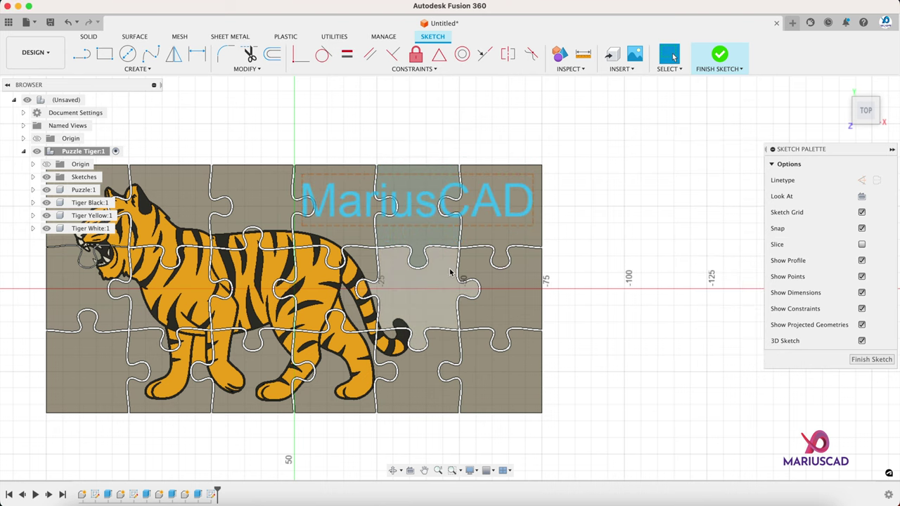
middle_drag(450, 269, 597, 249)
click(720, 55)
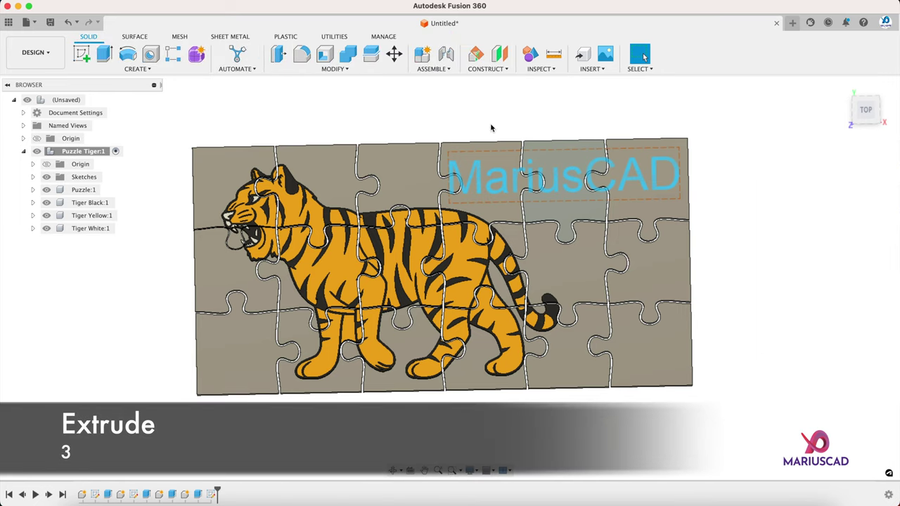
Extrude only the MariusCAD text by 3 mm as new bodies, leaving the puzzle piece face out of the selection.
key(e)
click(562, 197)
scroll(480, 165, up, 5)
click(480, 165)
scroll(480, 166, down, 4)
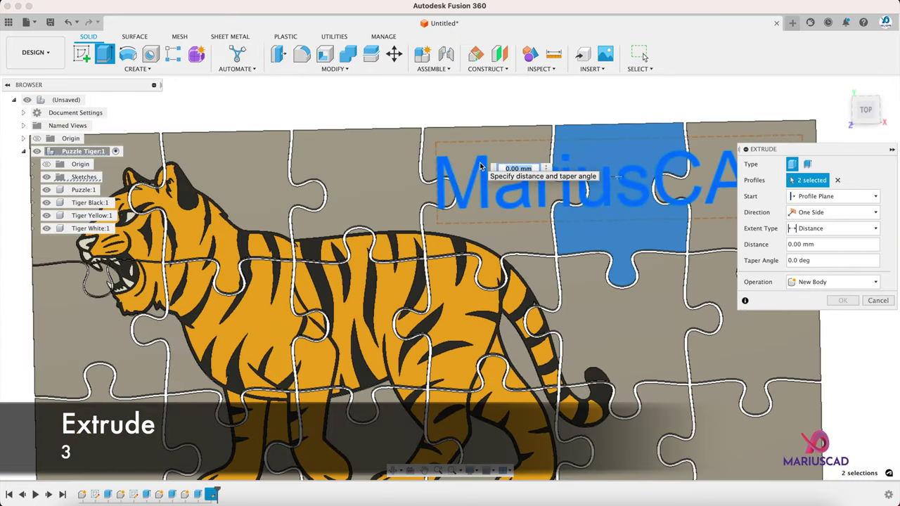
shift+middle_drag(465, 253, 450, 219)
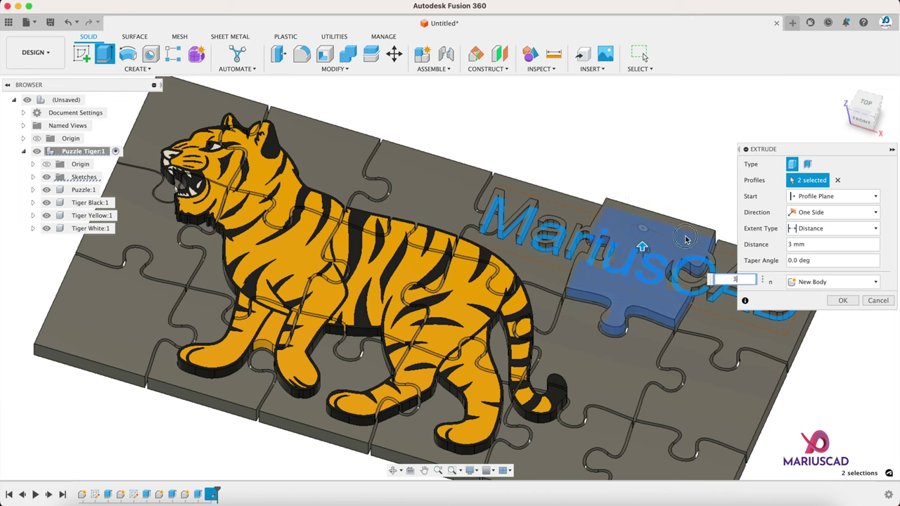
click(668, 374)
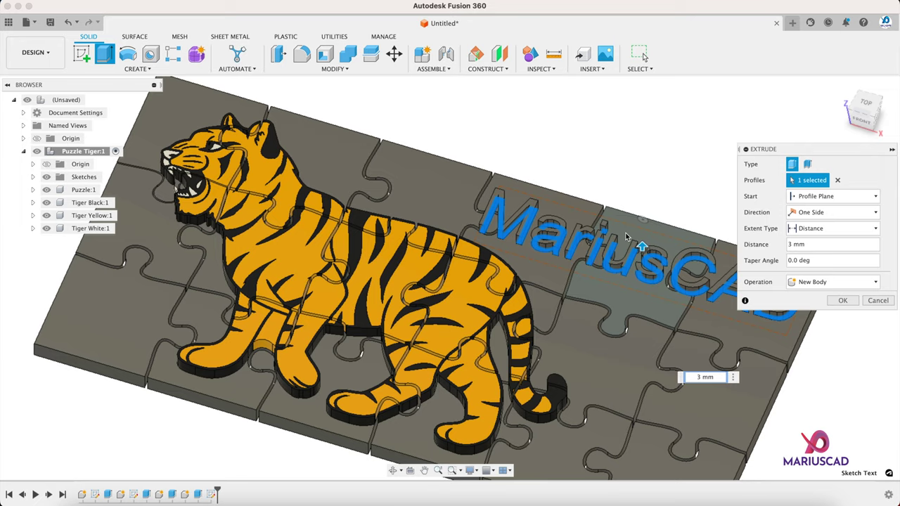
middle_drag(700, 302, 506, 274)
shift+middle_drag(609, 293, 652, 304)
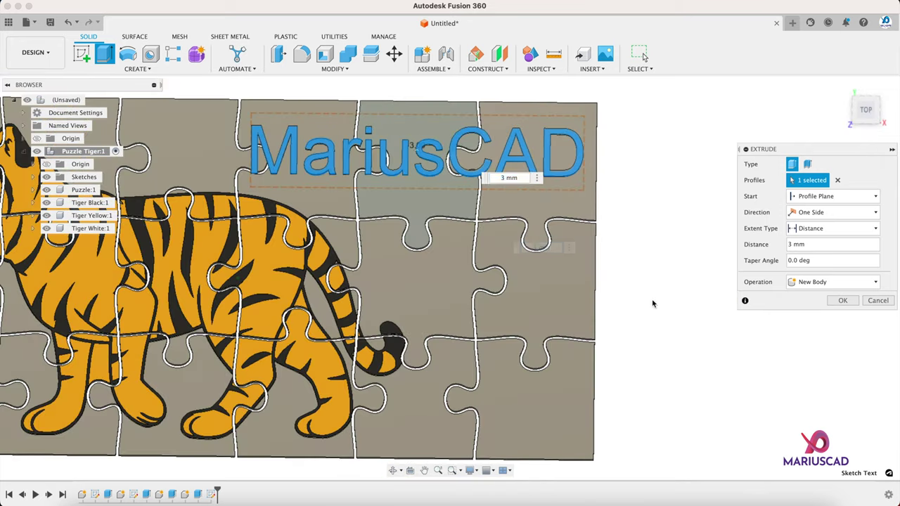
click(837, 303)
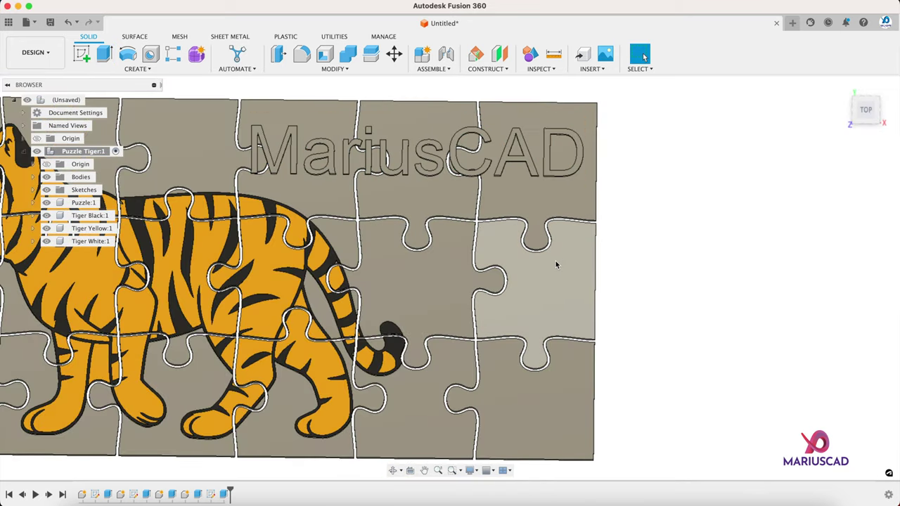
Search the appearance library for red plastic and apply Plastic - Matte (Red) to all ten MariusCAD letter bodies.
shift+middle_drag(555, 262, 539, 242)
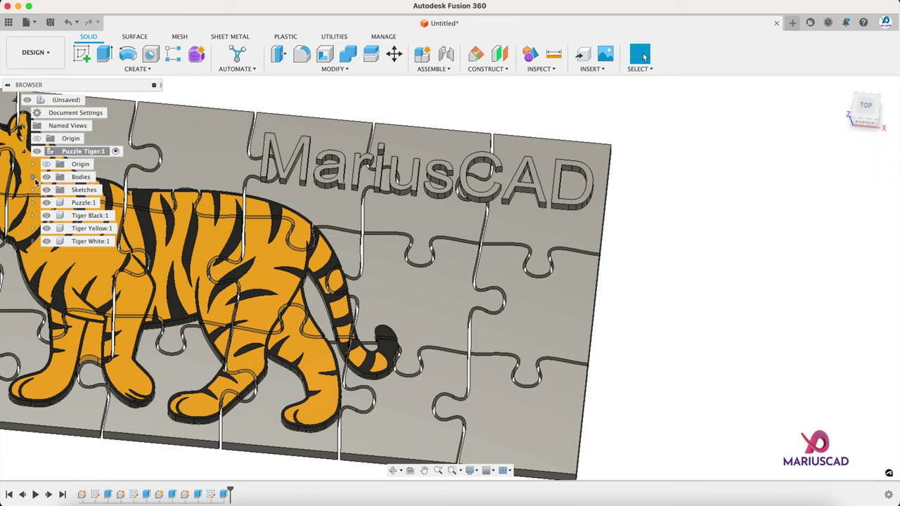
click(34, 178)
key(F6)
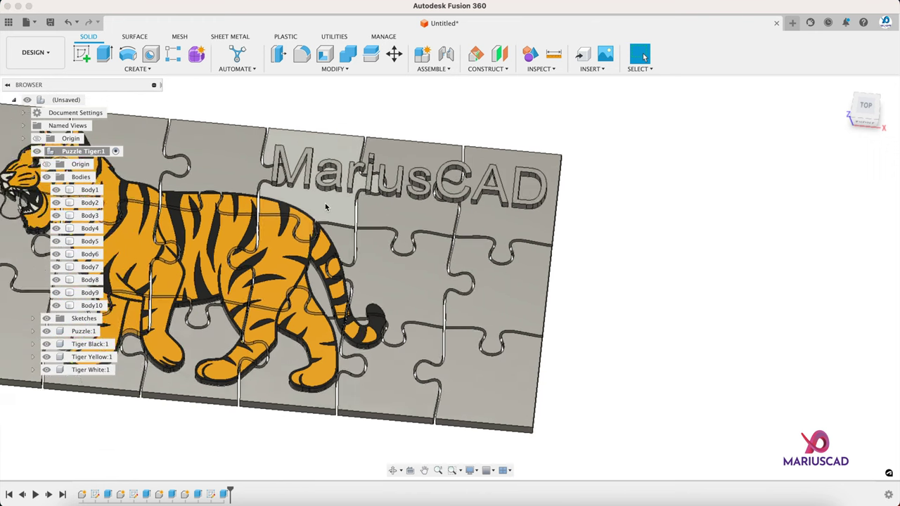
click(98, 191)
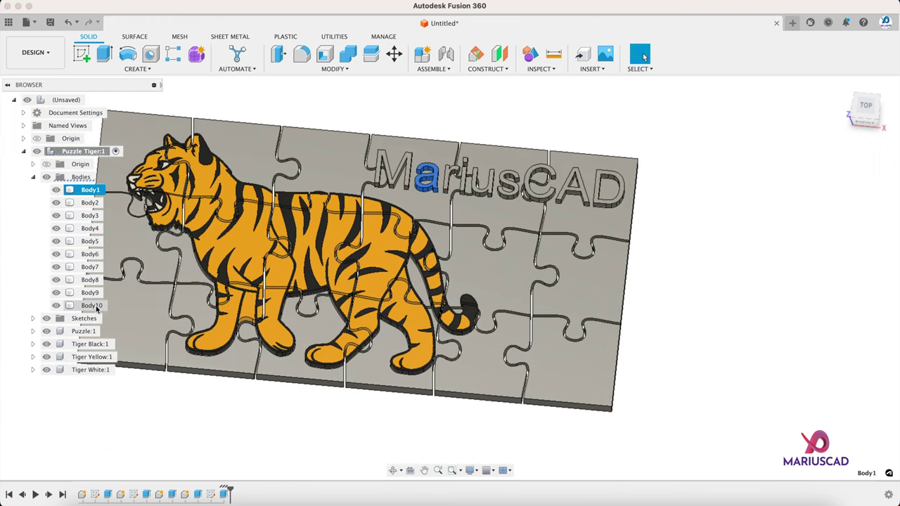
shift+click(93, 306)
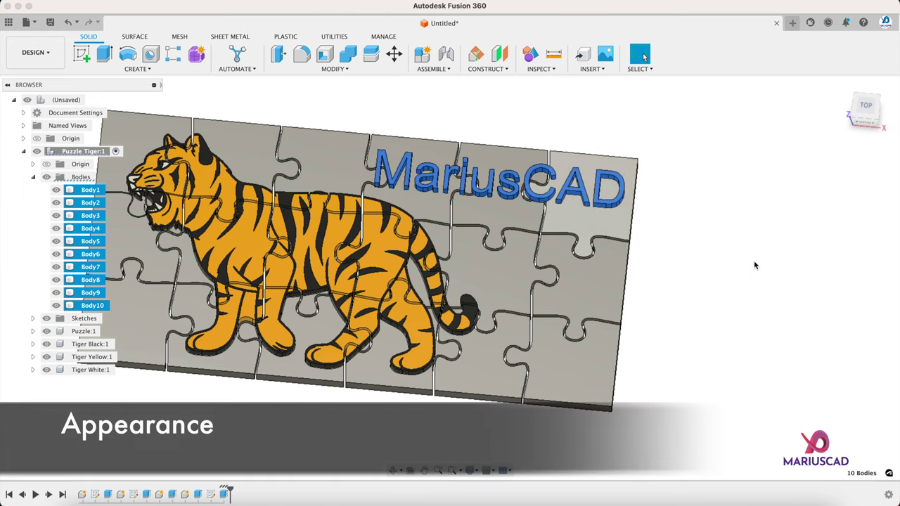
key(a)
text(red plastic)
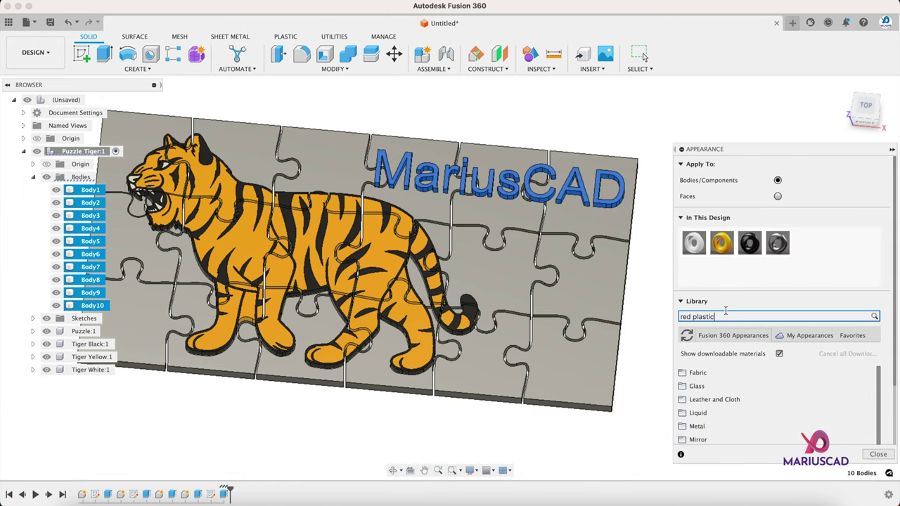
key(Return)
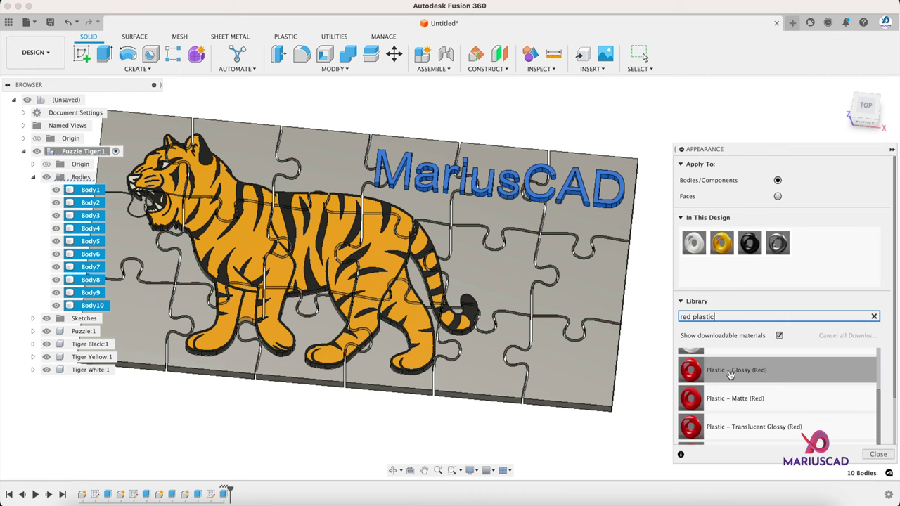
drag(733, 399, 71, 208)
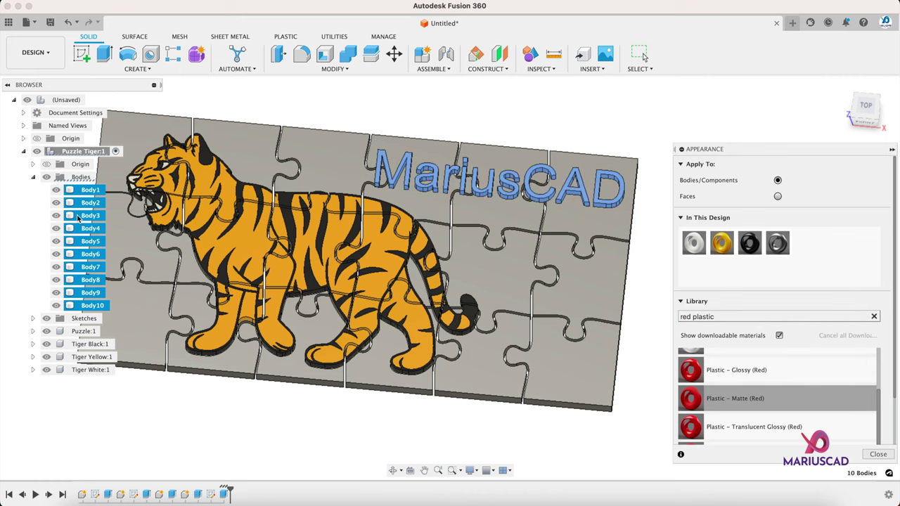
click(487, 111)
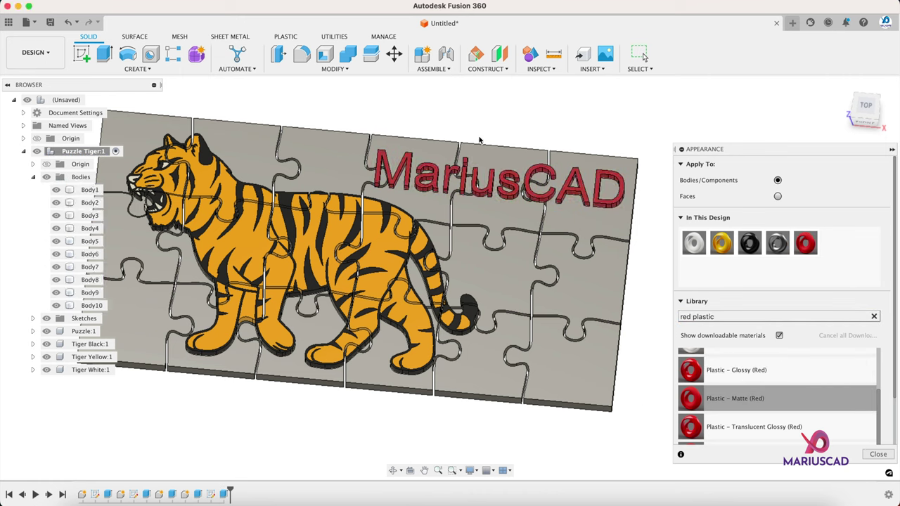
key(Escape)
Hide the letter bodies and create a sketch on the top face of the upper-row fourth-column puzzle piece.
scroll(671, 128, up, 2)
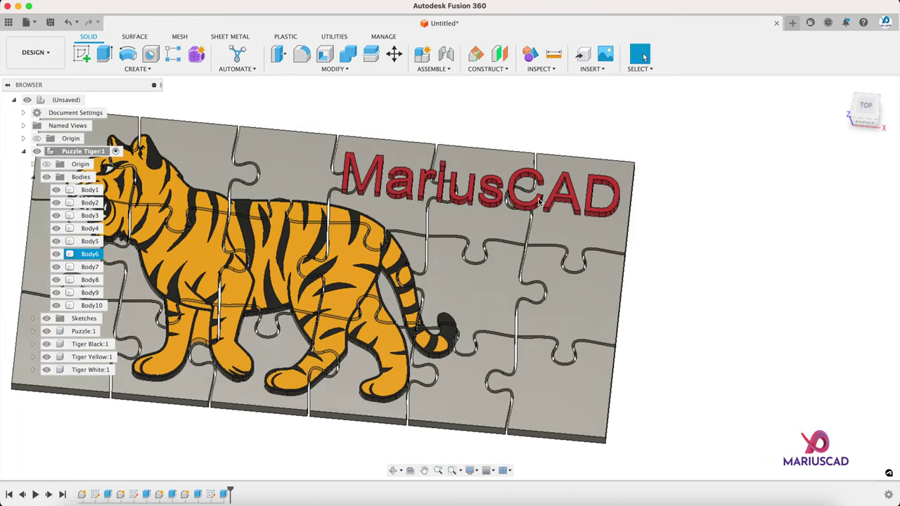
scroll(539, 201, up, 6)
shift+middle_drag(539, 168, 544, 185)
shift+middle_drag(254, 142, 104, 189)
click(48, 177)
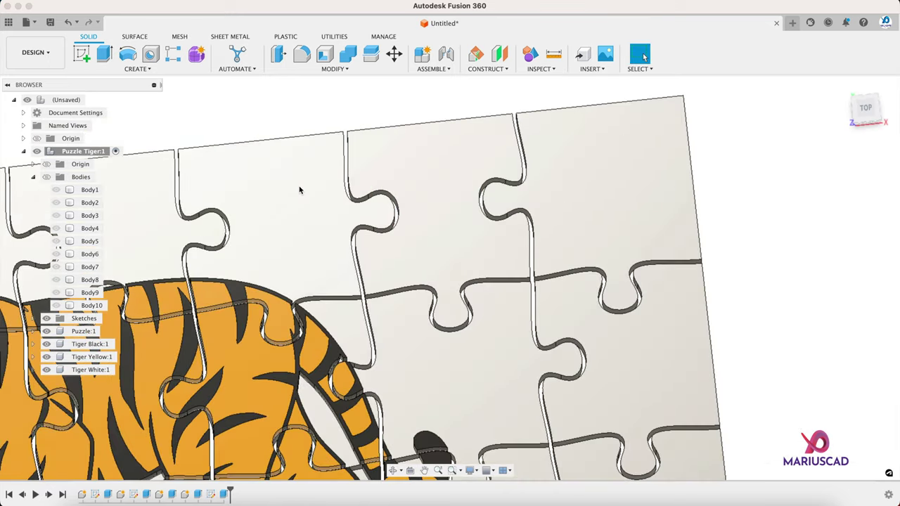
right_click(299, 190)
click(304, 242)
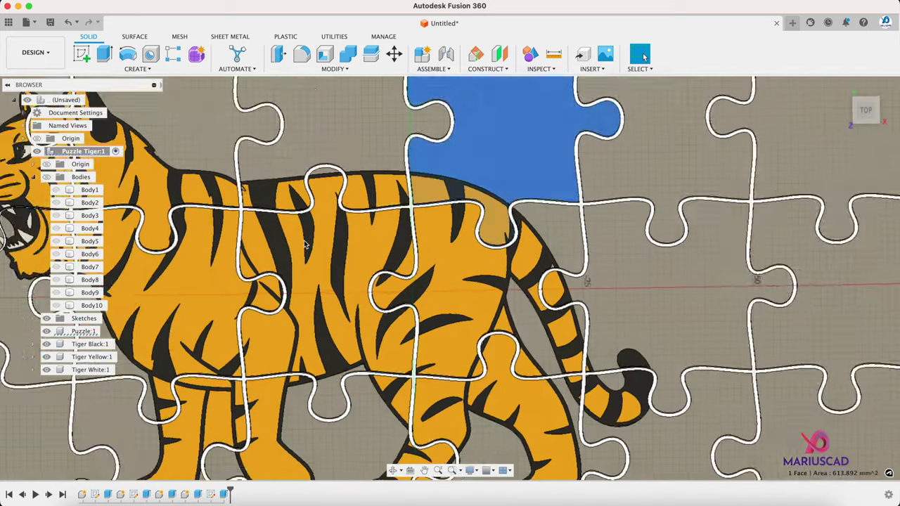
Project the top faces of the last four upper-row puzzle pieces into the sketch.
key(p)
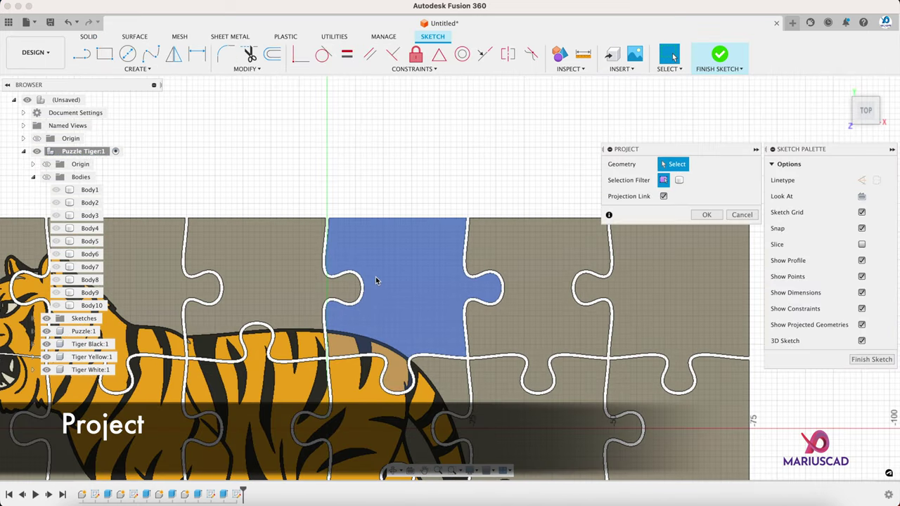
click(282, 272)
click(408, 261)
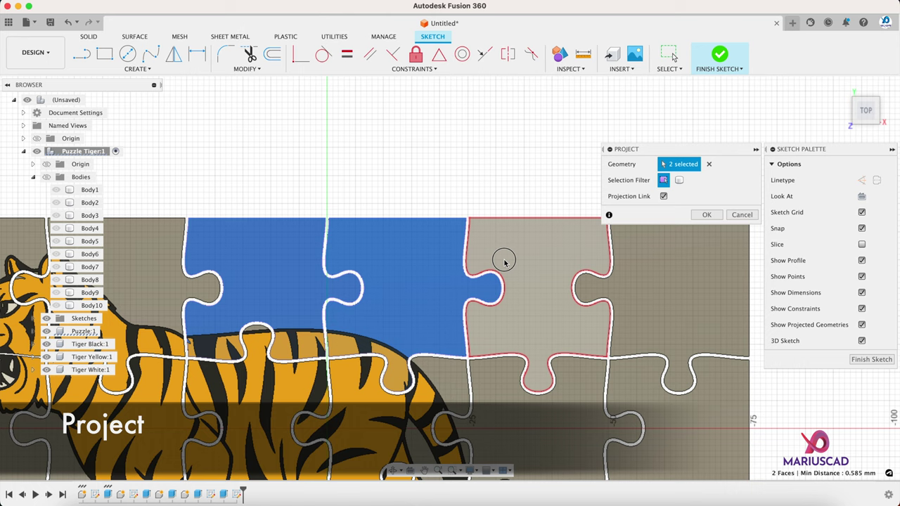
click(502, 257)
click(654, 274)
key(Return)
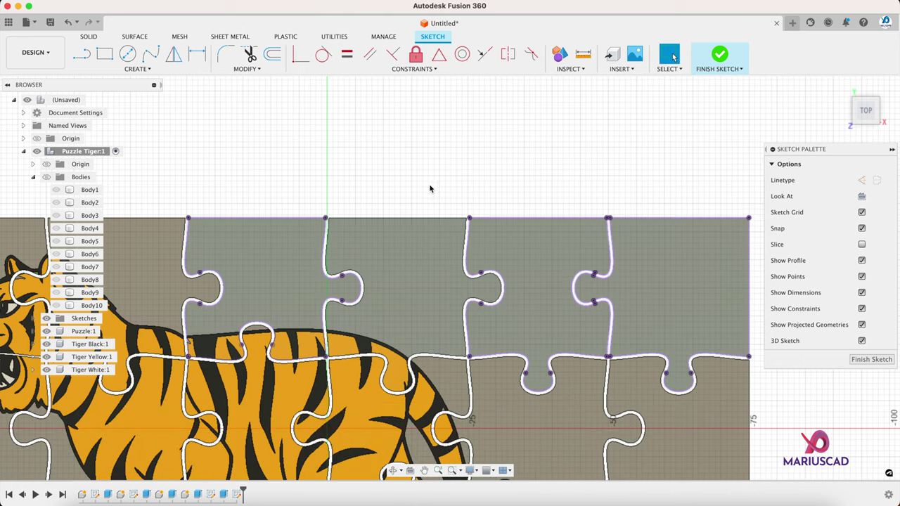
Sketch a two-point rectangle over the lettering area, from the fourth piece's upper edge to the puzzle's outer side edge, and finish the sketch.
key(r)
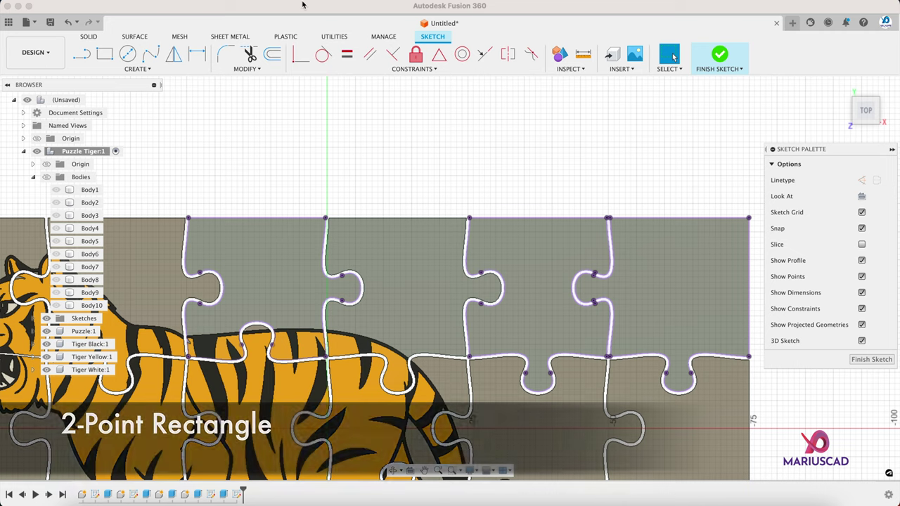
key(r)
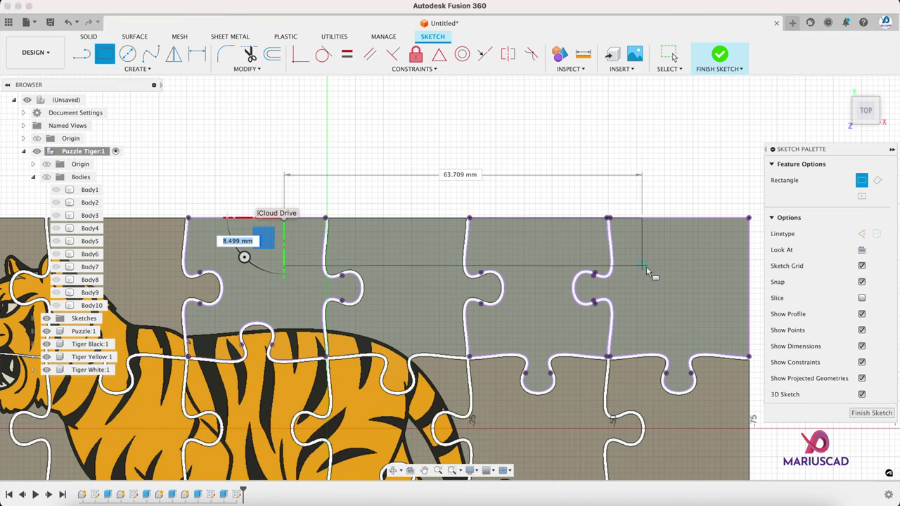
middle_drag(647, 271, 521, 292)
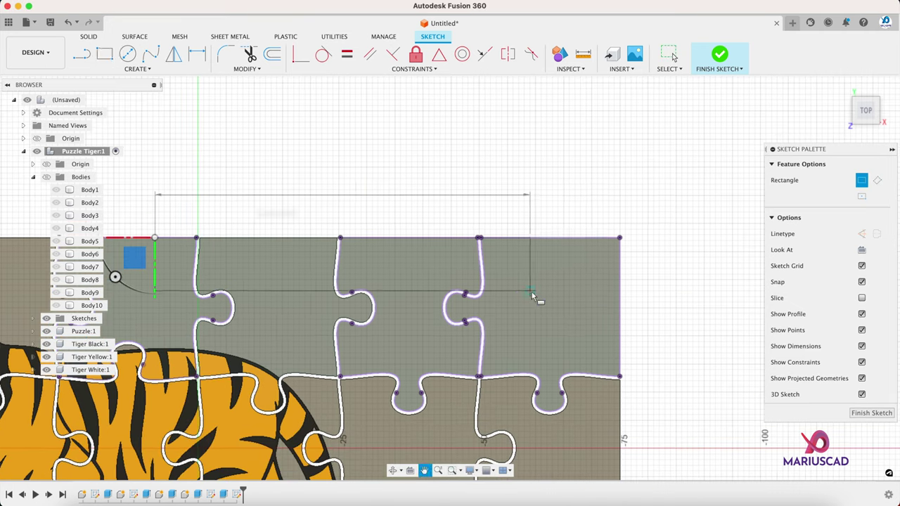
click(622, 344)
key(Escape)
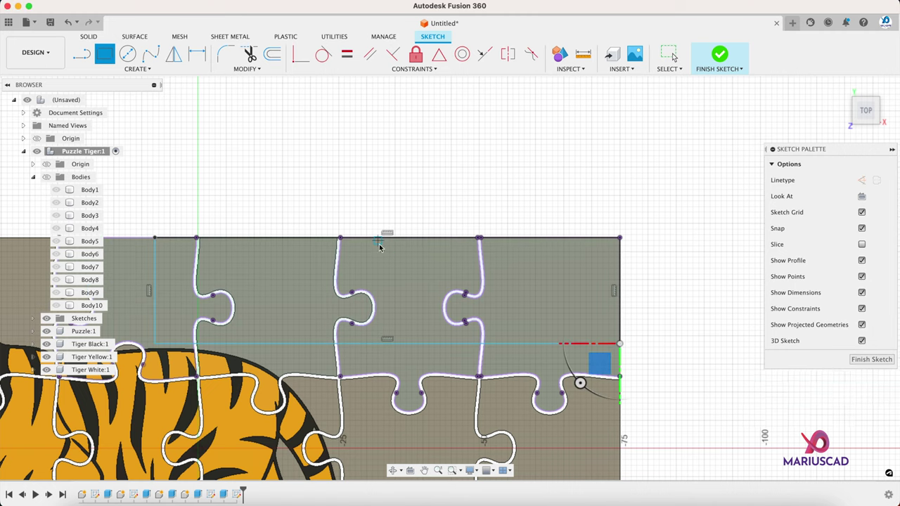
middle_drag(276, 259, 345, 196)
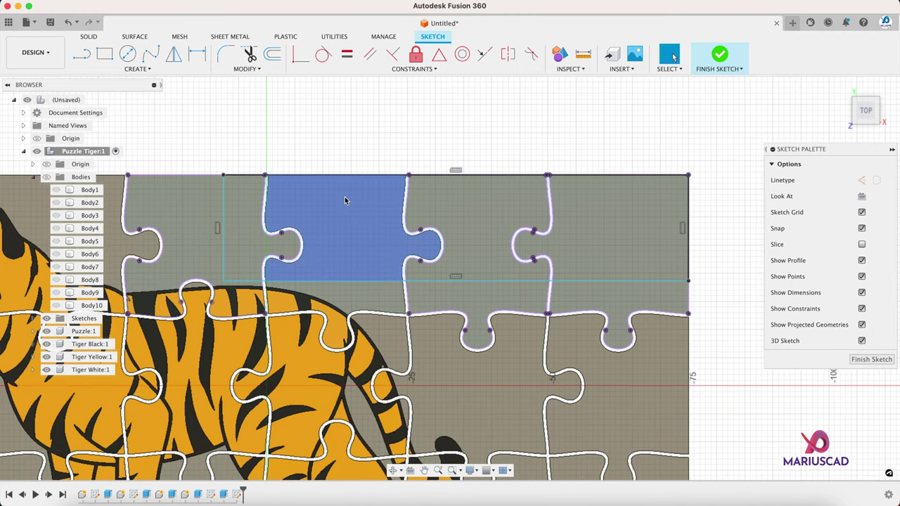
click(722, 54)
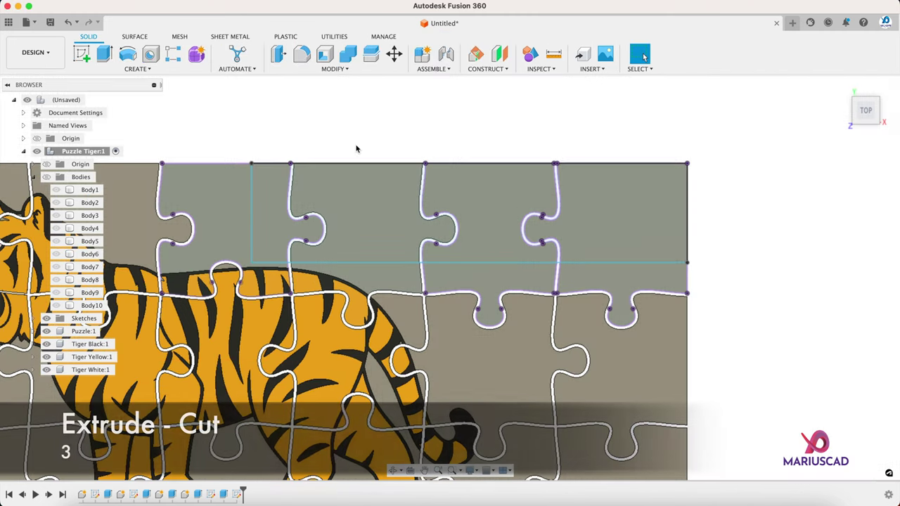
Extrude the three jigsaw gap profiles inside the rectangle 20 mm as a cut through the MariusCAD letters, with the letter bodies shown.
key(e)
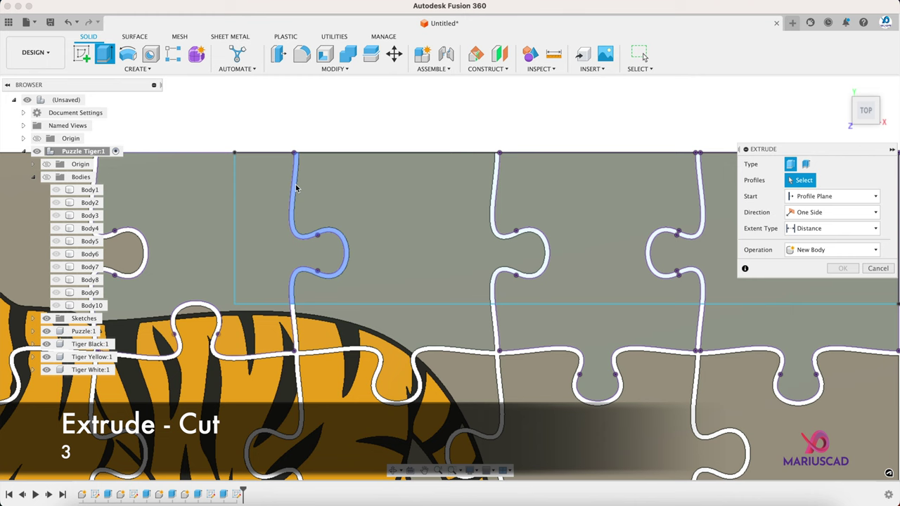
click(296, 188)
click(494, 194)
middle_drag(726, 182, 501, 188)
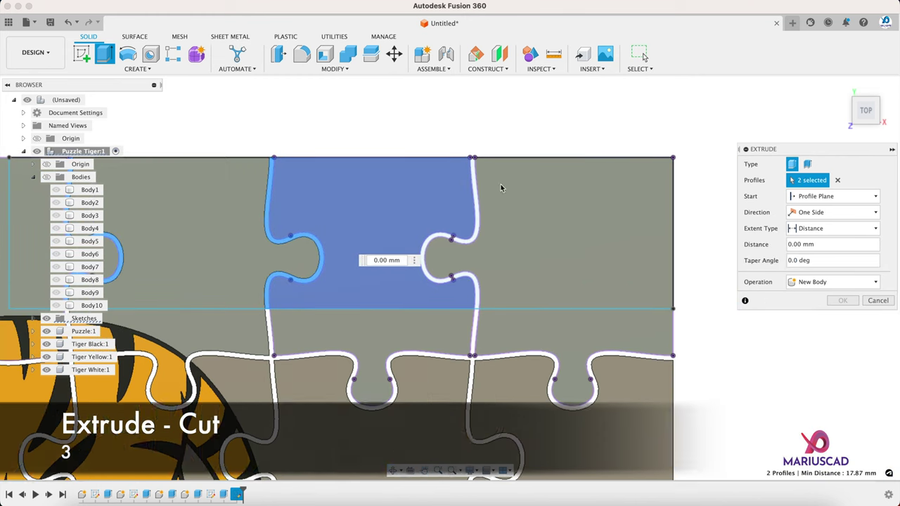
click(475, 188)
scroll(475, 188, down, 3)
scroll(393, 179, down, 3)
middle_drag(394, 179, 478, 198)
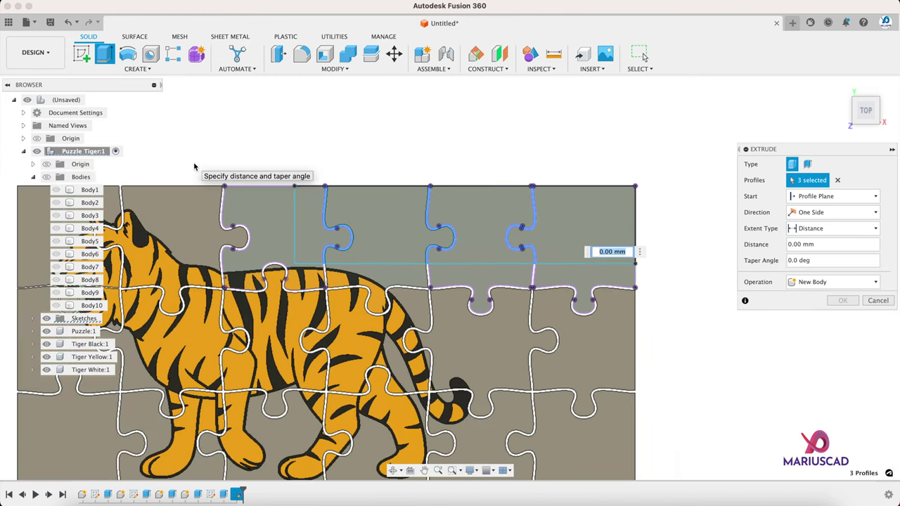
click(46, 177)
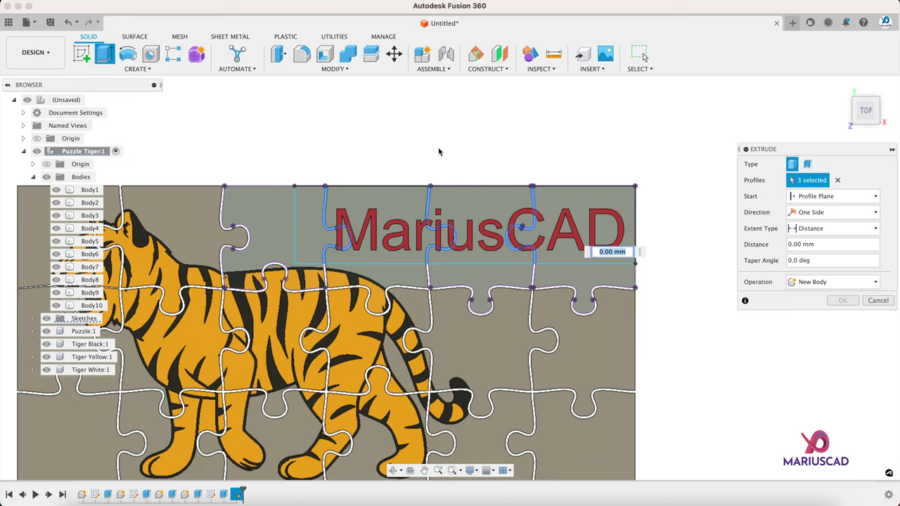
shift+middle_drag(438, 151, 570, 329)
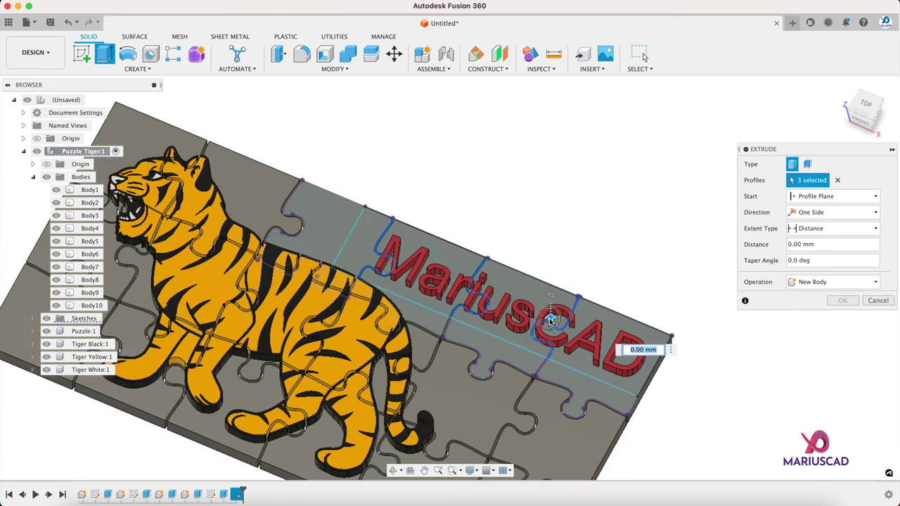
drag(543, 282, 553, 244)
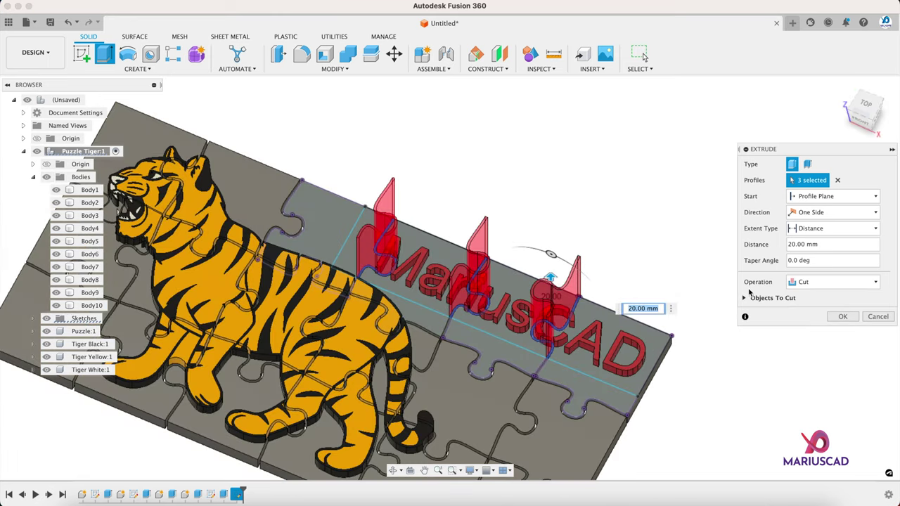
click(846, 318)
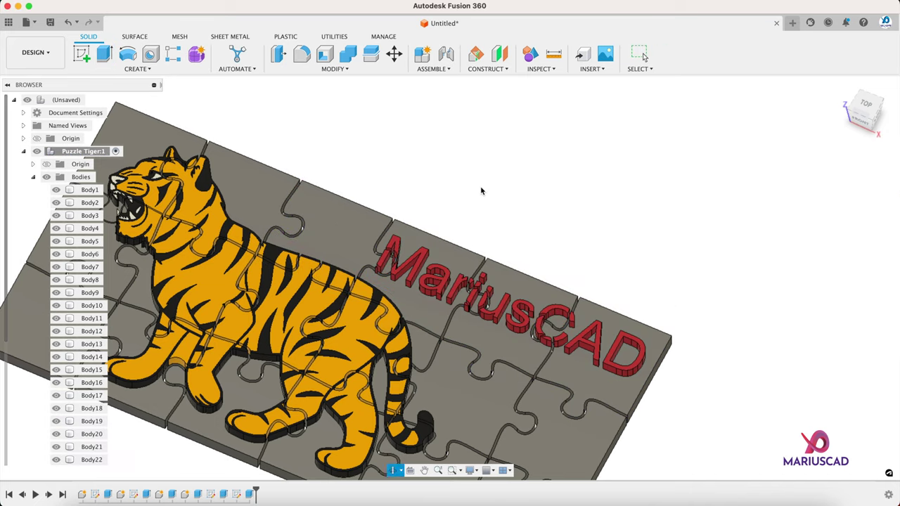
Collapse the Puzzle Tiger component and examine the finished puzzle and its split lettering from the top, home and angled views.
shift+middle_drag(481, 190, 518, 187)
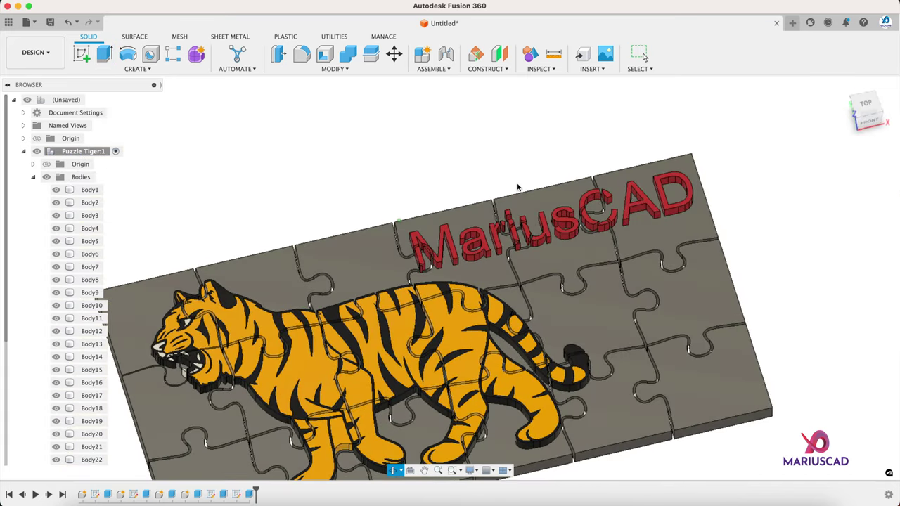
click(33, 177)
scroll(448, 178, down, 3)
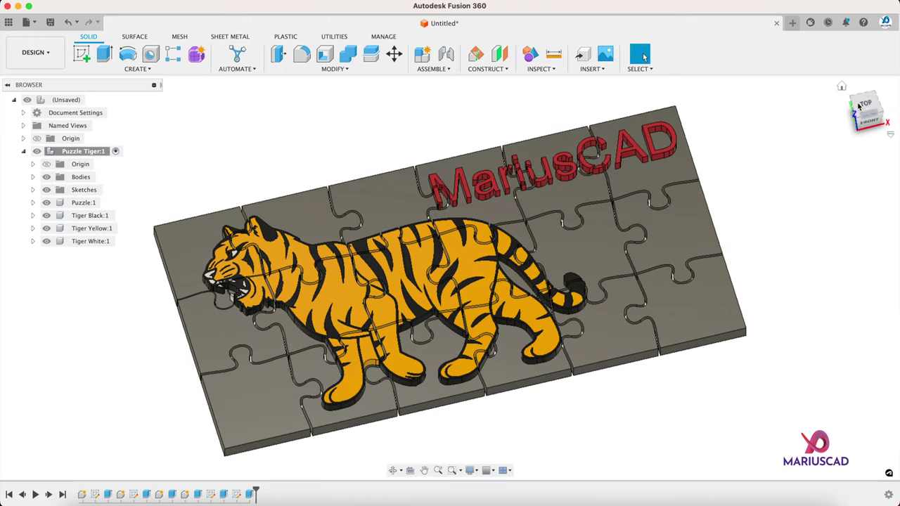
click(863, 105)
shift+middle_drag(677, 382, 686, 349)
shift+middle_drag(722, 274, 716, 329)
click(22, 152)
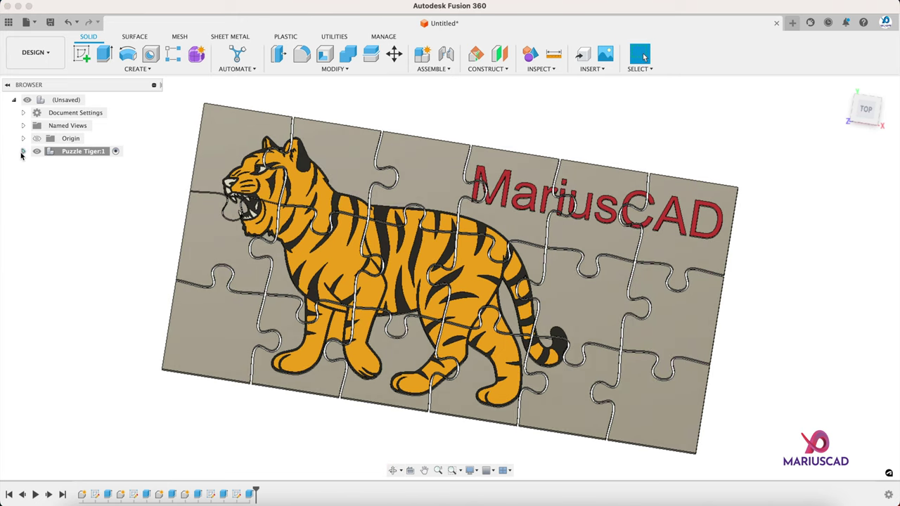
click(840, 87)
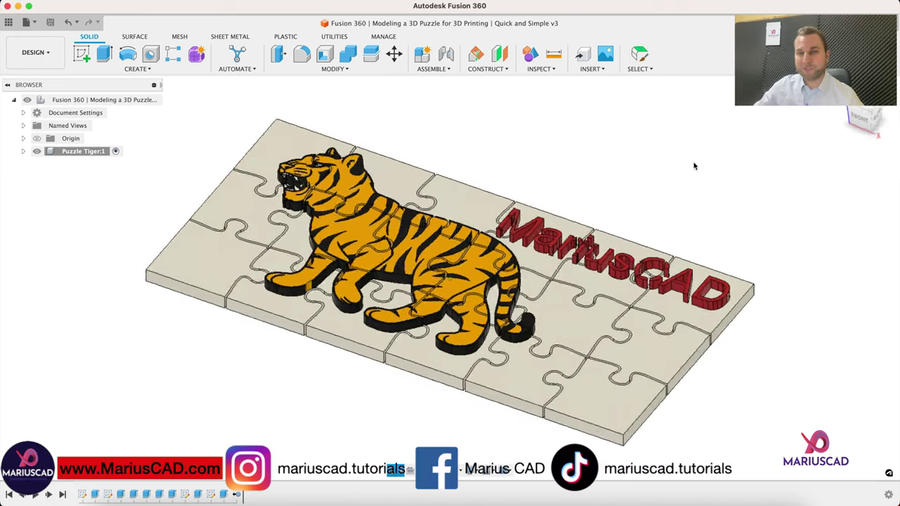
shift+middle_drag(694, 166, 655, 160)
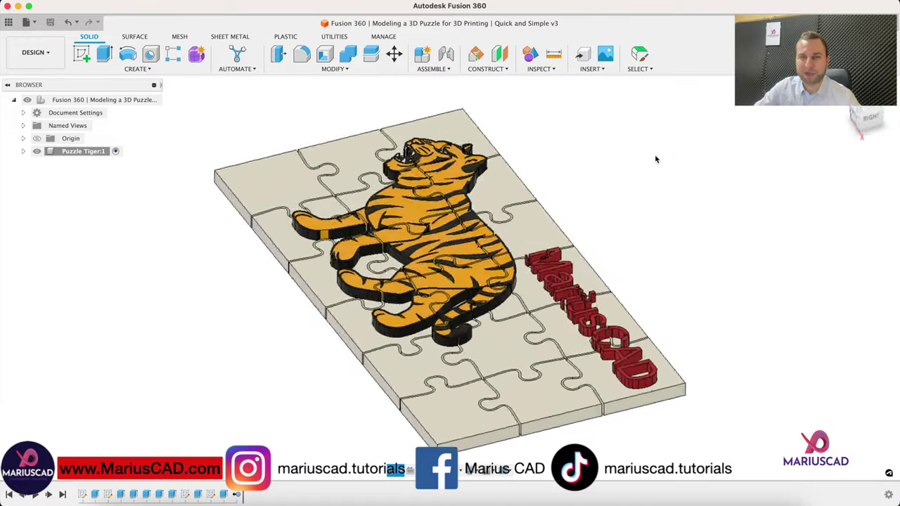